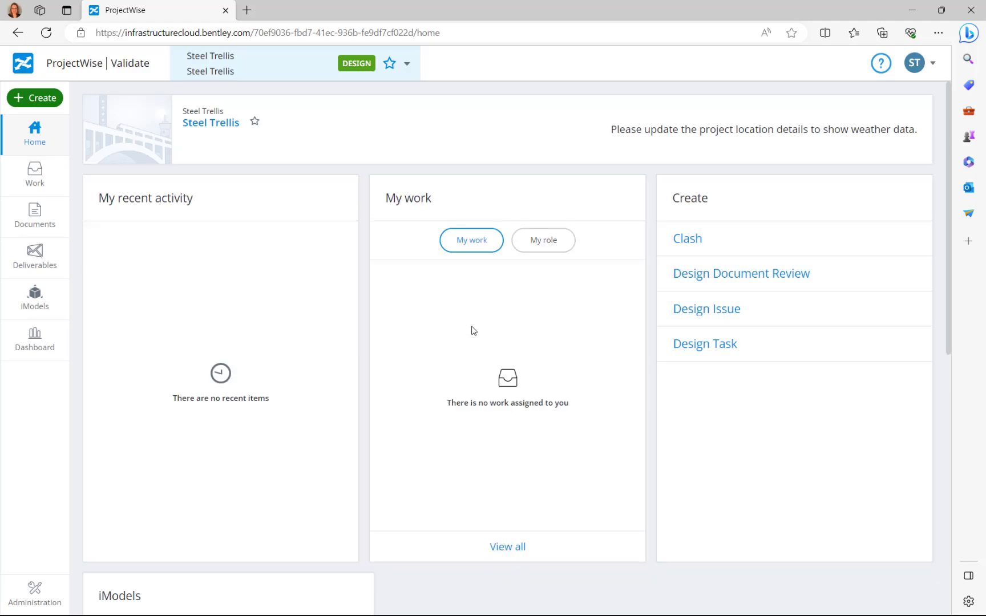
- Open the Steel Trellis iModel in the ProjectWise web viewer
click(777, 344)
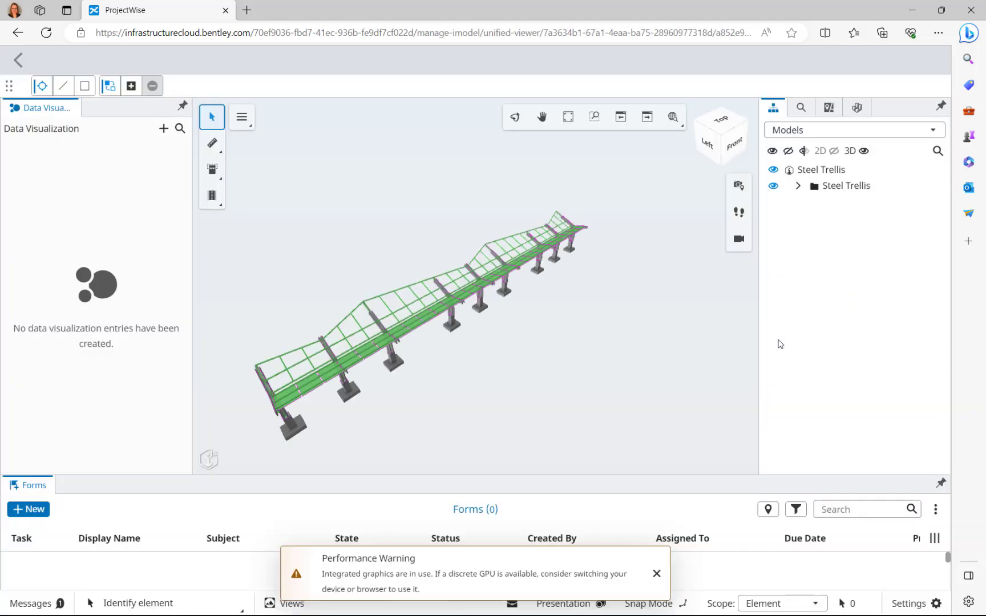
click(369, 7)
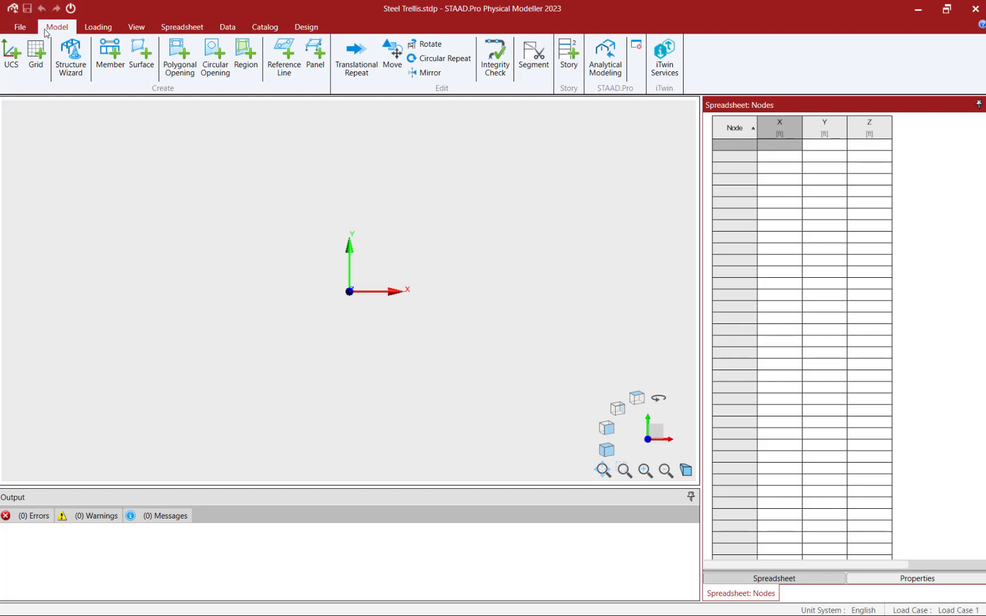
- In STAAD.Pro Physical Modeller, open iTwin Services, switch to cloud synchronization and review the sync settings without changing them
click(657, 75)
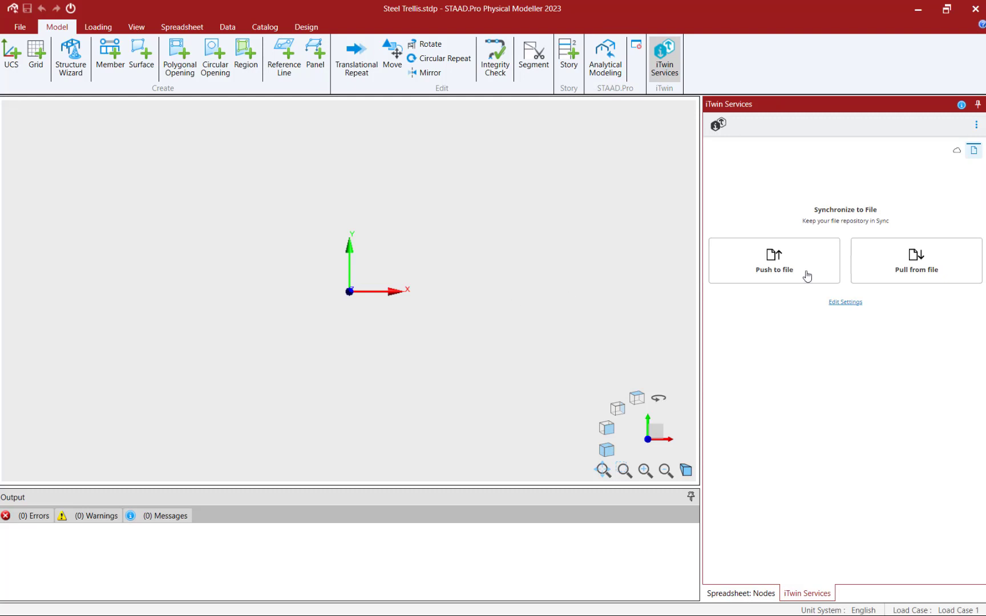
click(957, 152)
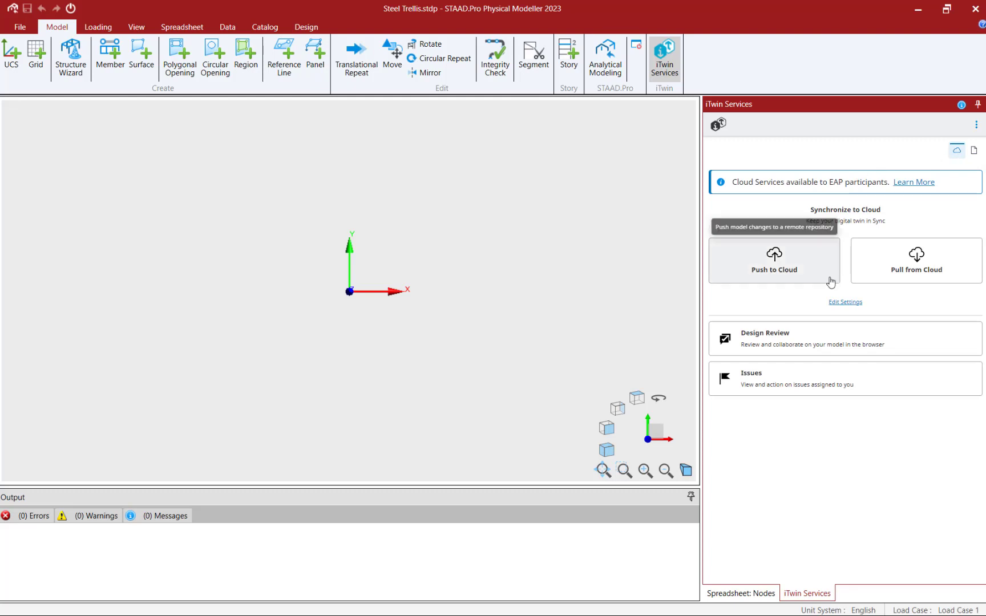
click(834, 306)
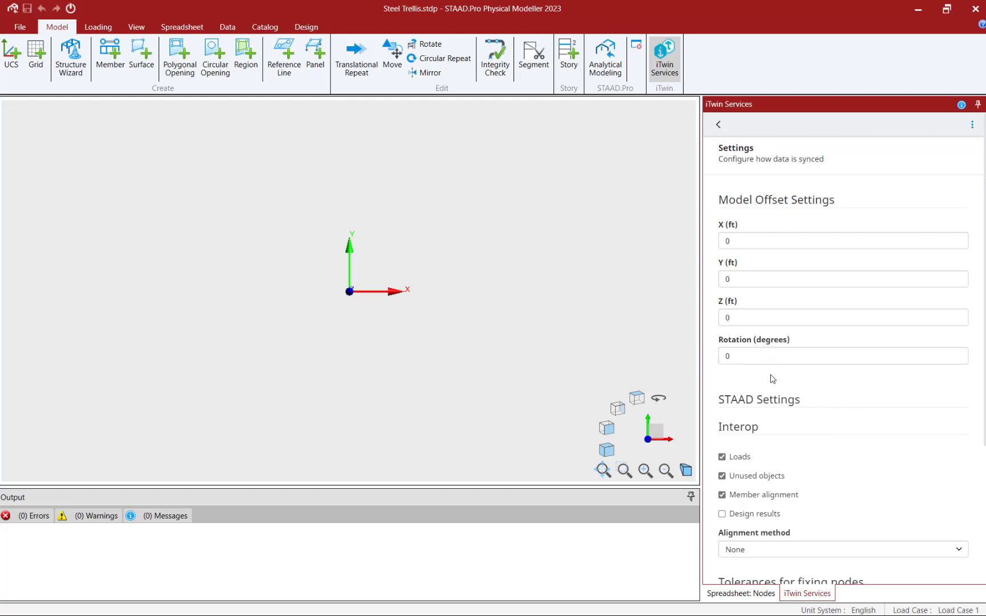
scroll(830, 392, down, 3)
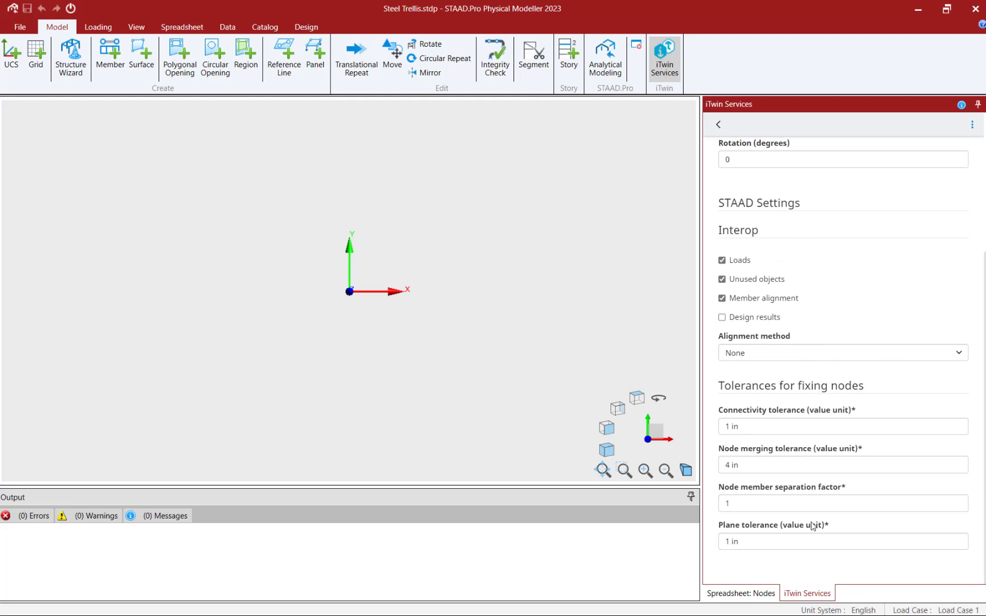
click(720, 126)
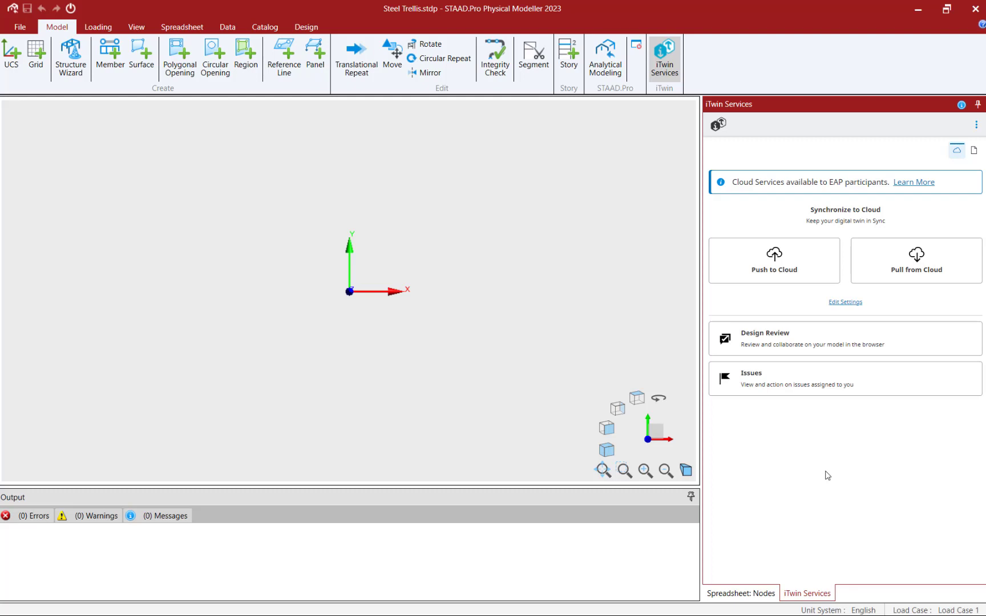
- Start a pull from the cloud and authenticate with the listed Bentley account using its pre-filled password
click(891, 279)
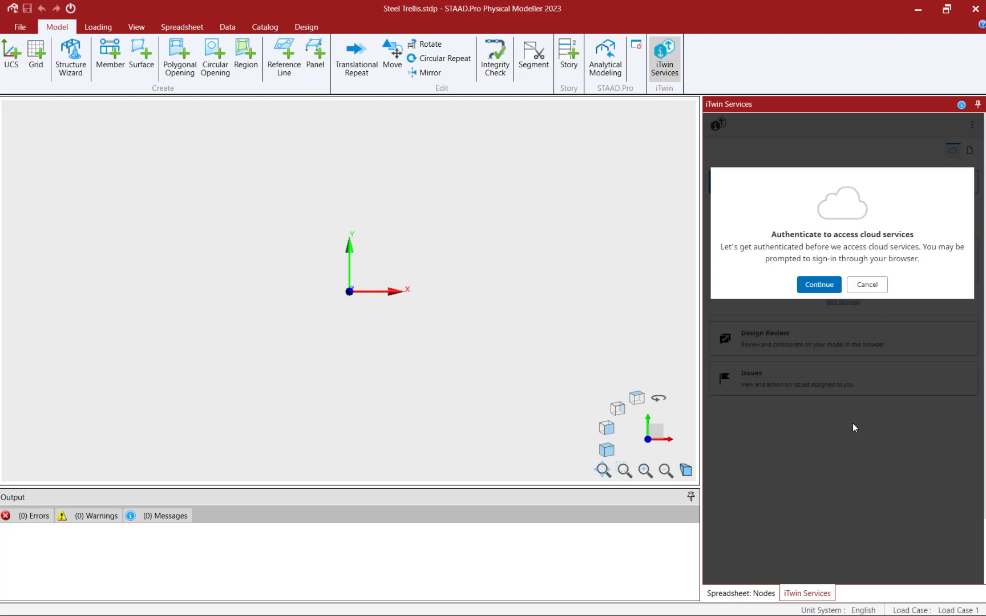
click(817, 287)
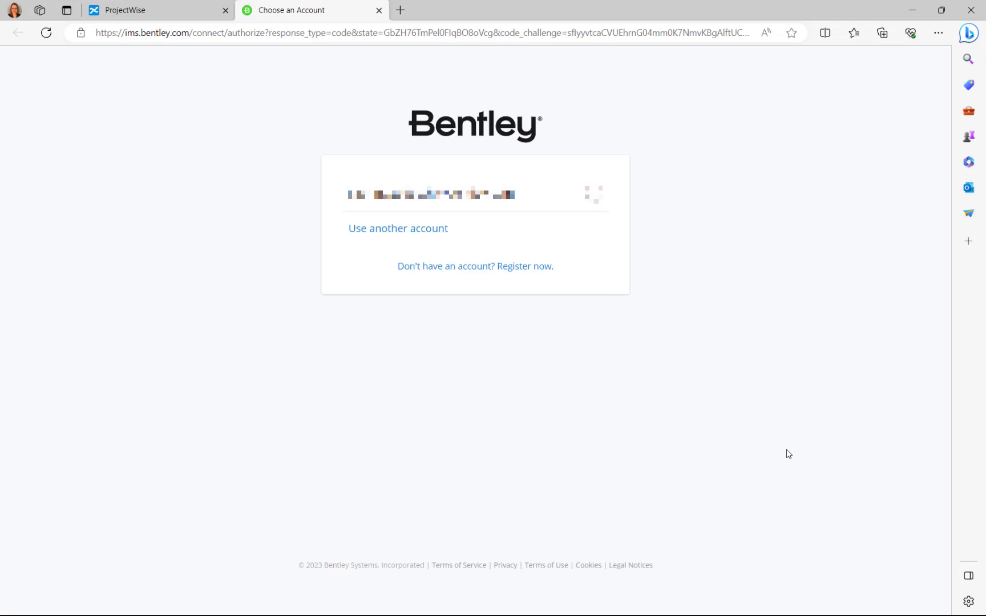
click(427, 195)
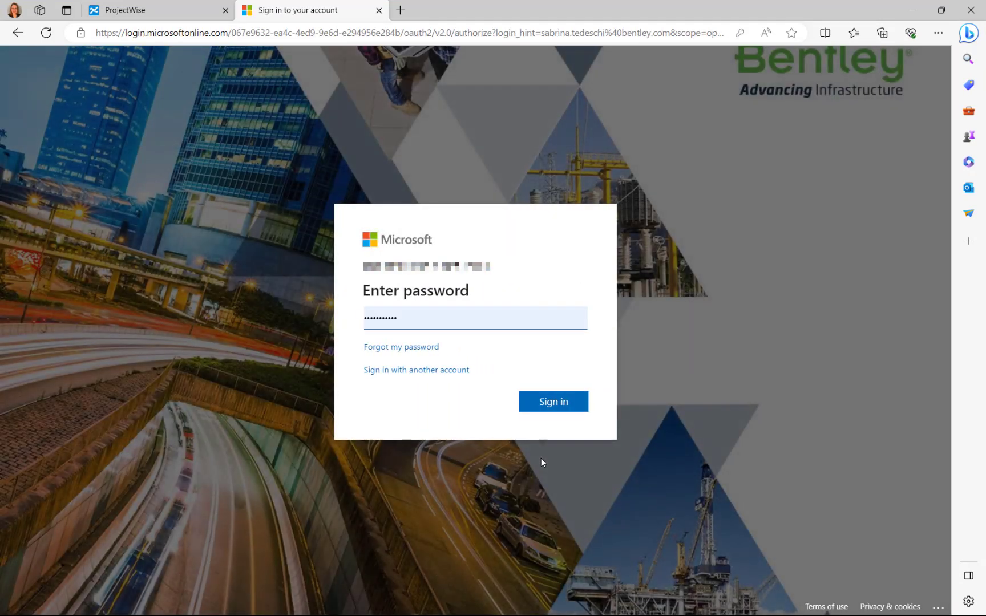
click(539, 403)
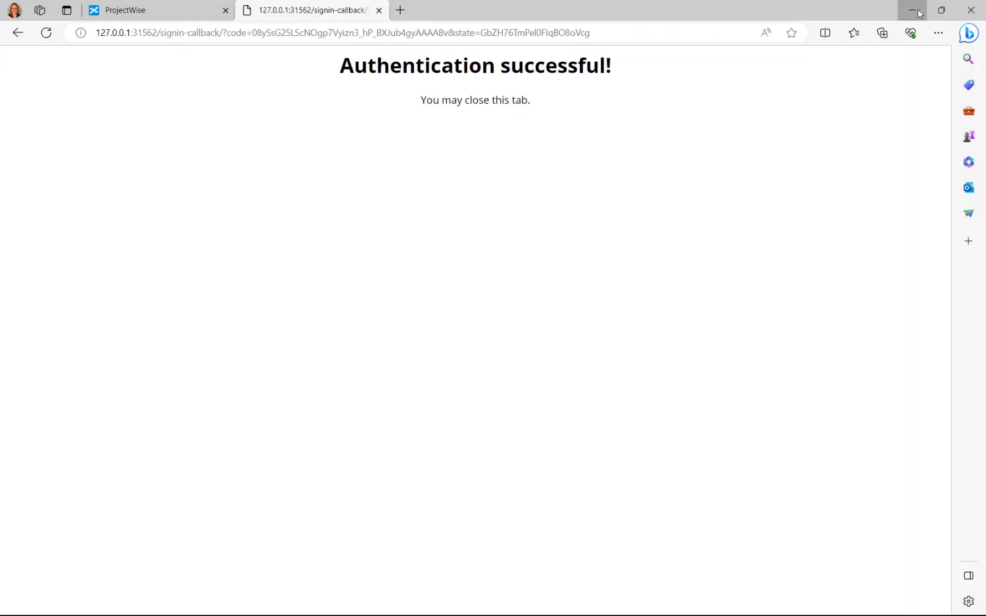
click(916, 11)
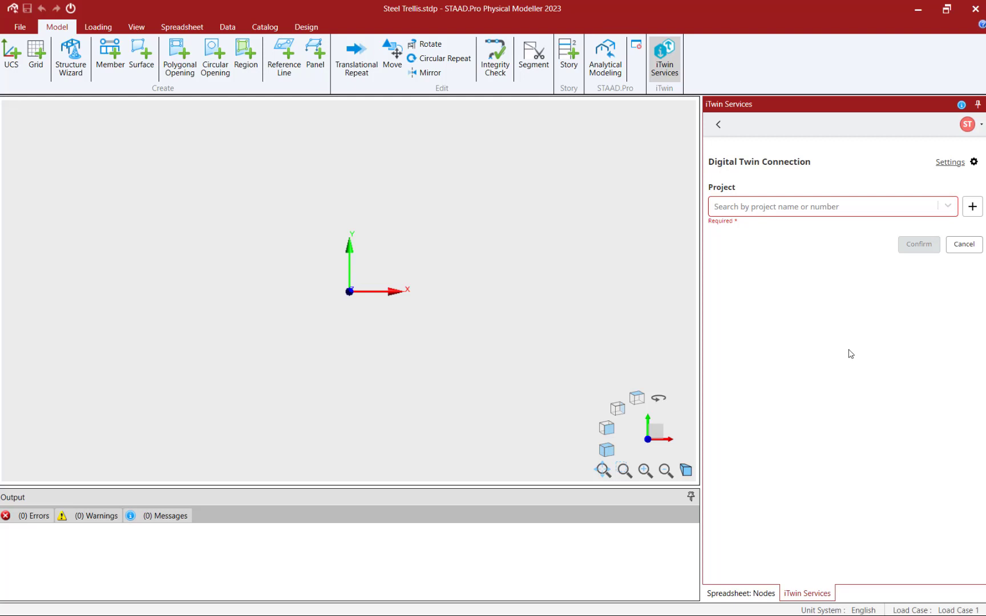
- Connect the digital twin to the Steel Trellis project, the Steel Trellis iModel and the Steel Trellis model
click(947, 206)
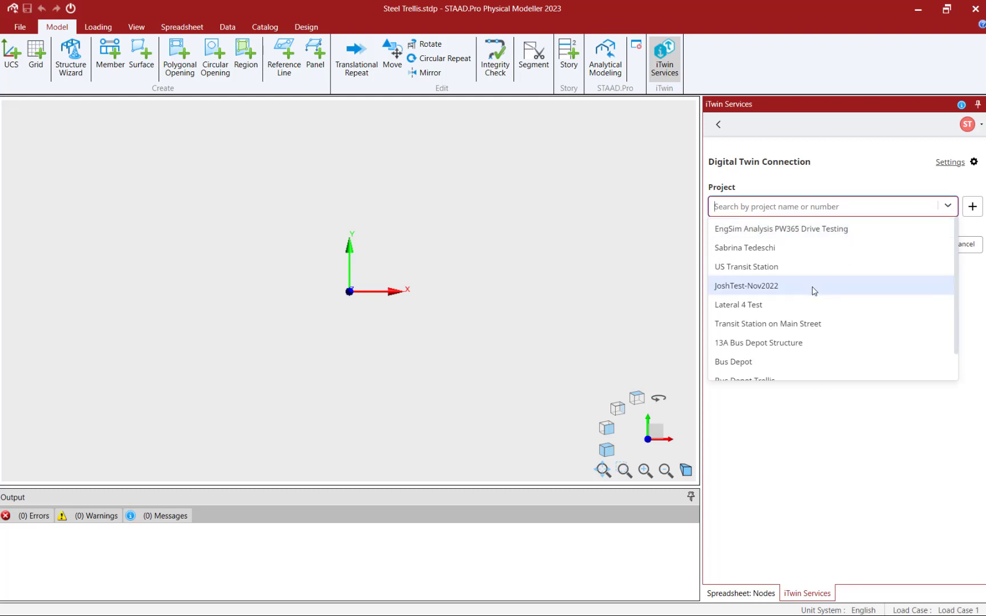
scroll(808, 297, down, 1)
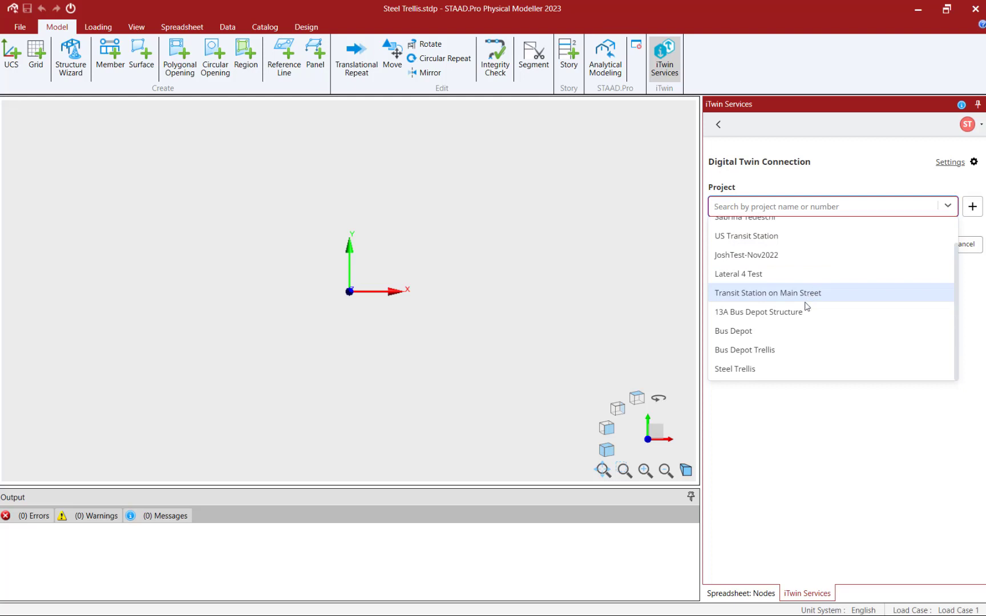
click(733, 369)
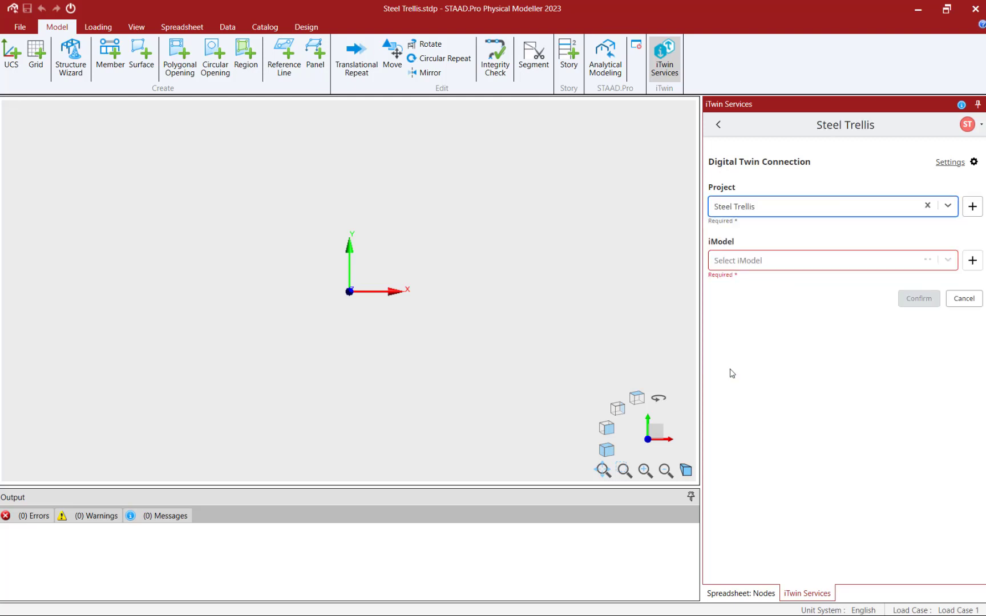
click(946, 261)
click(735, 282)
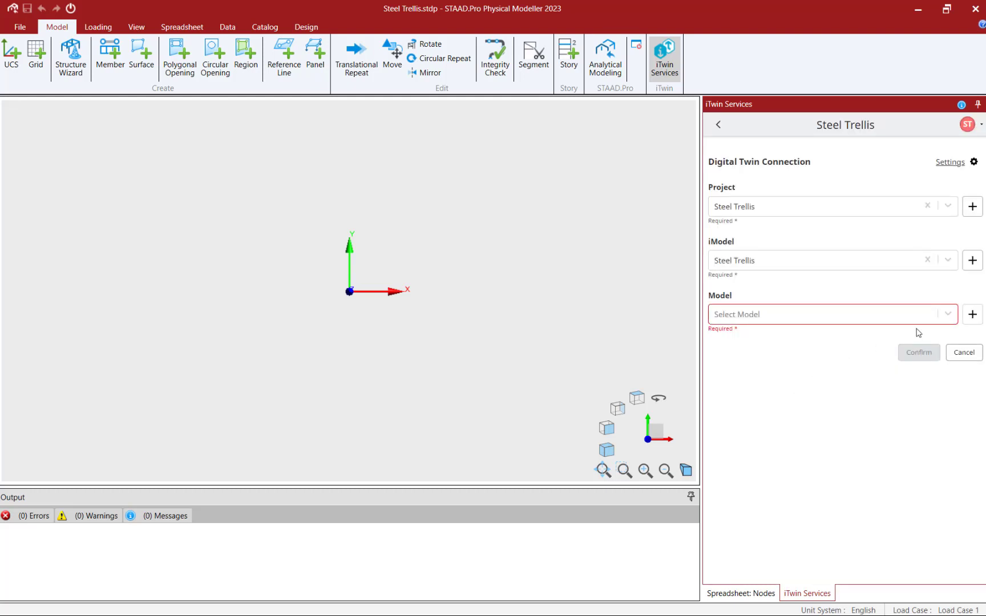
click(944, 315)
click(775, 336)
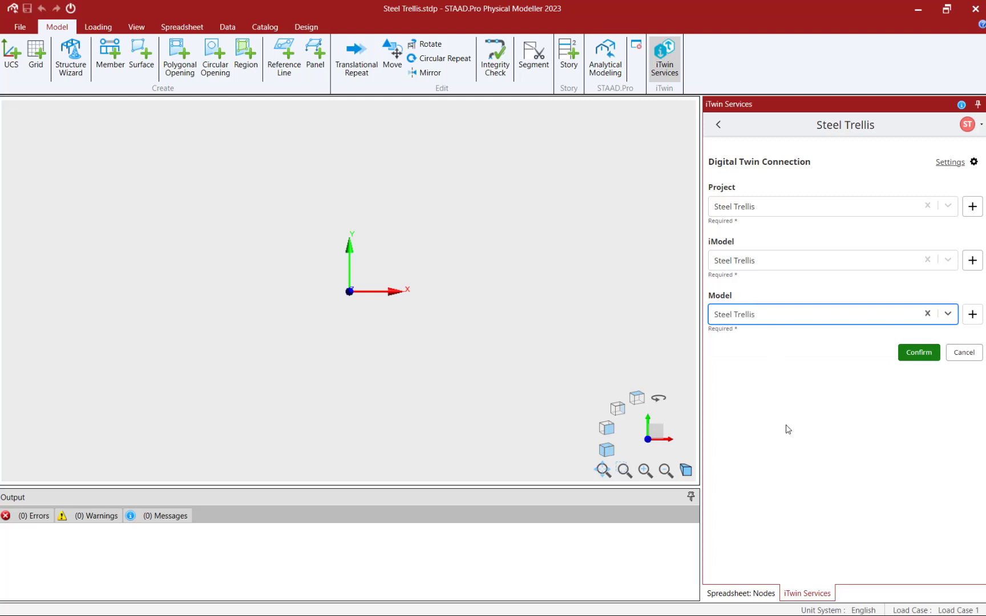
click(915, 353)
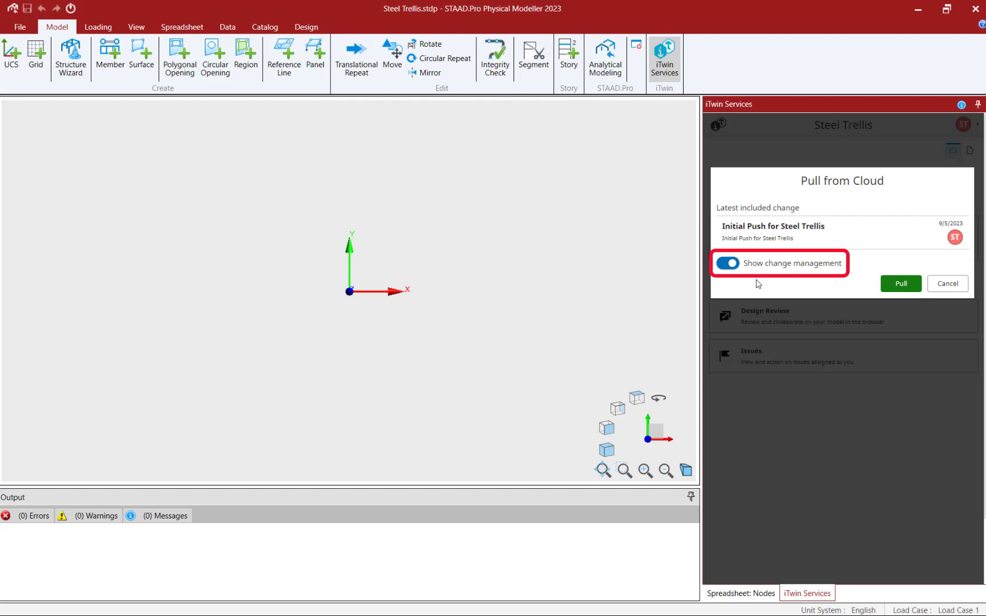
- Pull from the cloud with change management shown, and dismiss the Workflows dialog in the maximized iTwin Analytical Synchronizer
click(901, 283)
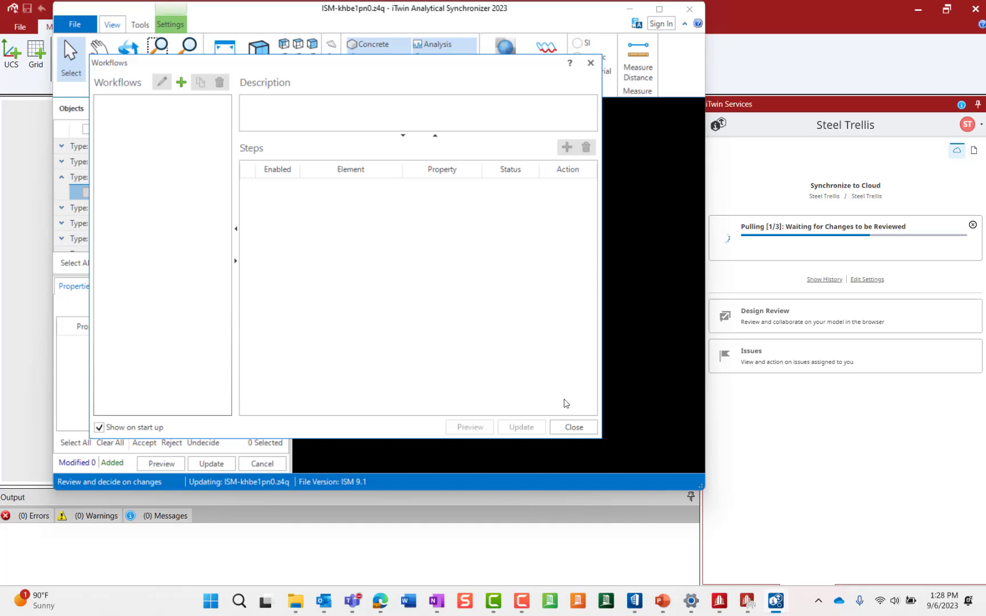
click(568, 426)
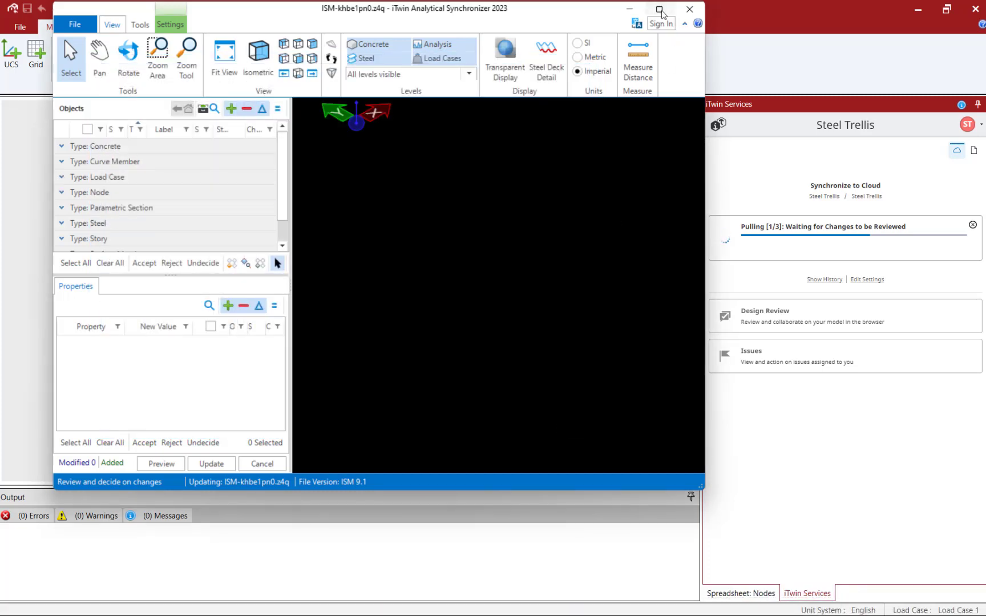
click(659, 9)
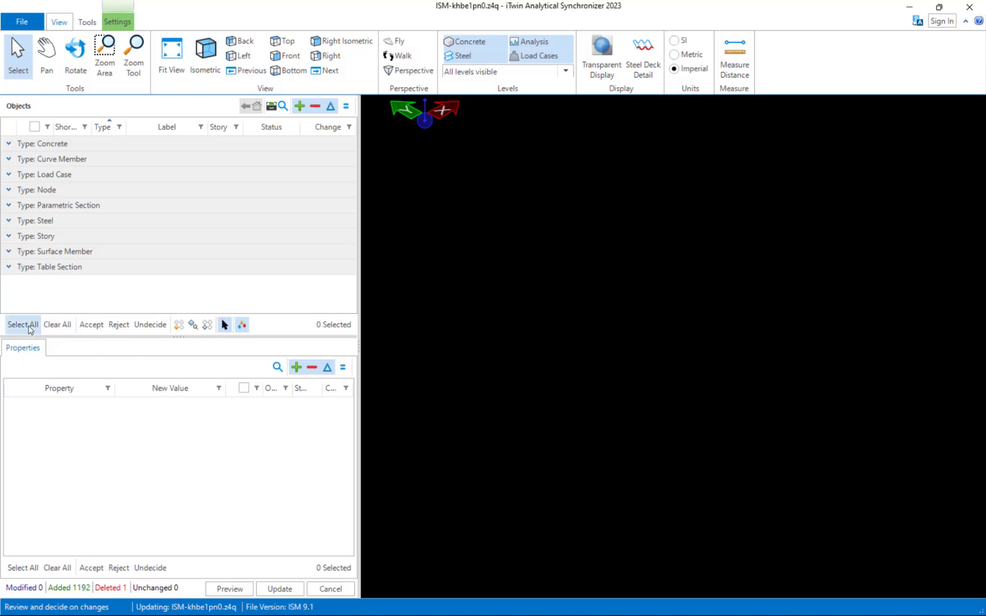
- Accept the changes for all objects and preview the resulting model
click(22, 330)
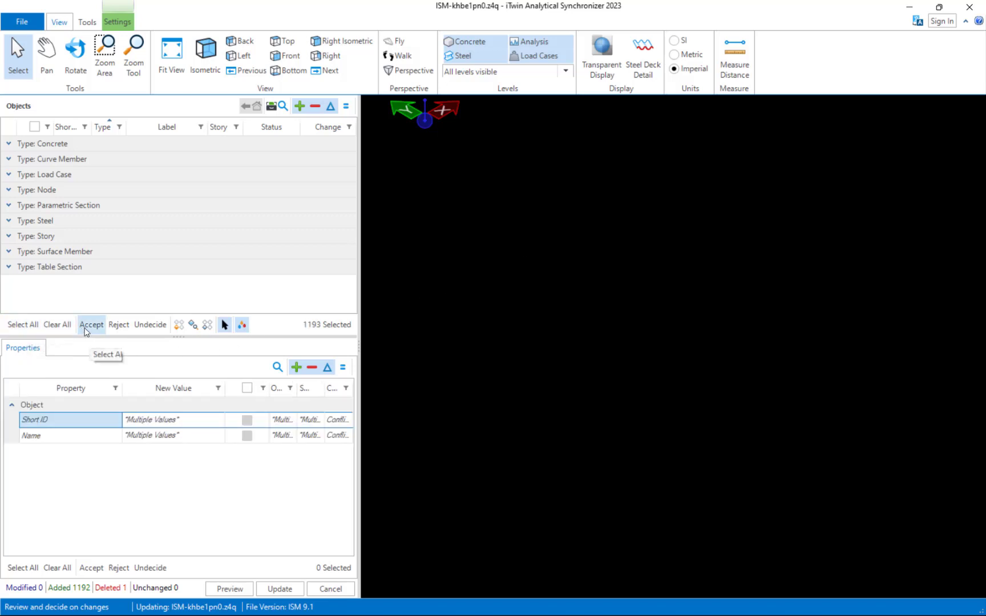
click(88, 325)
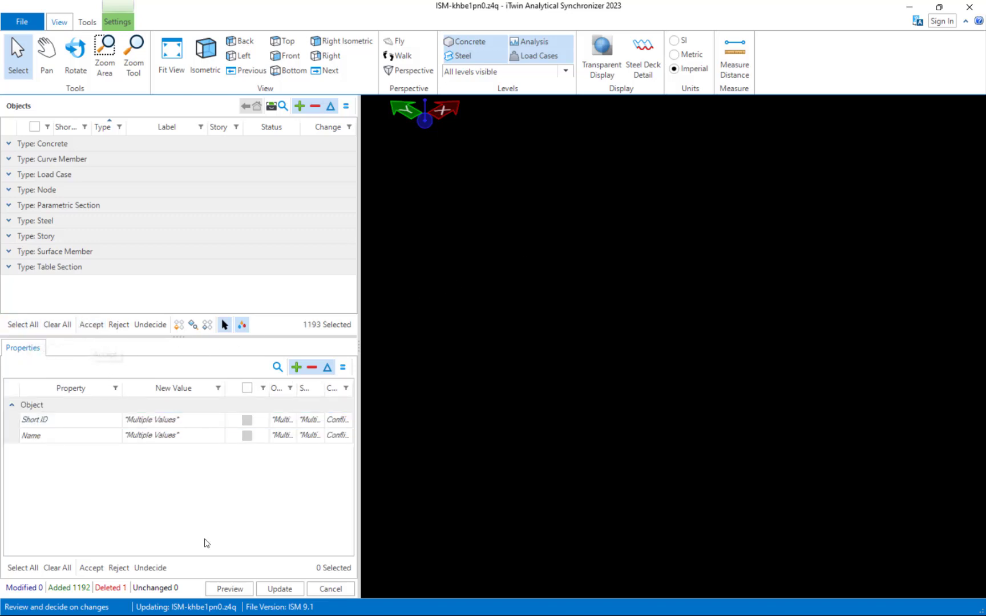
click(226, 589)
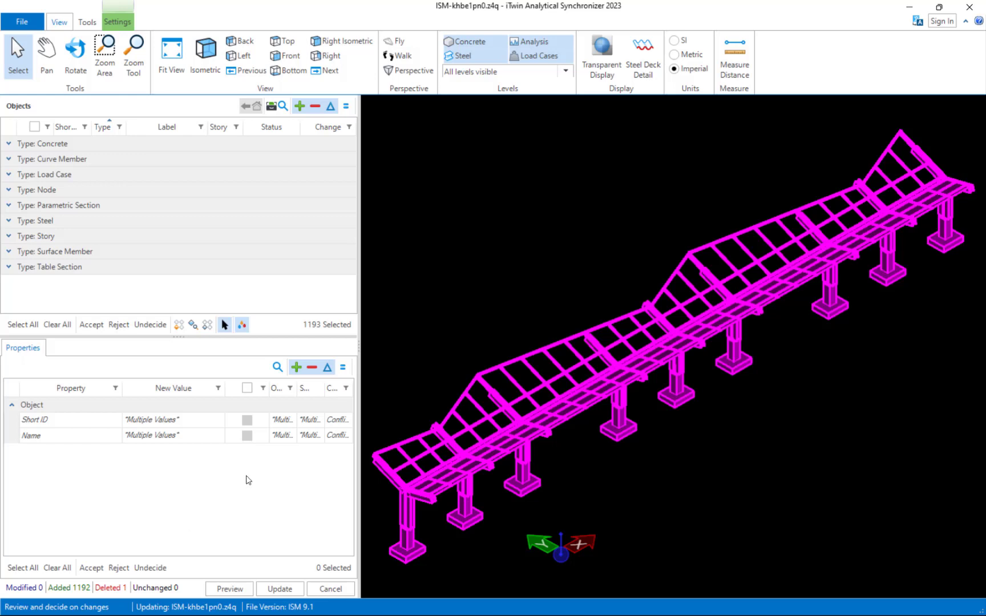
- Reject the added 24x24 piers and 72x60 footings below the steel frame and update the preview
click(233, 56)
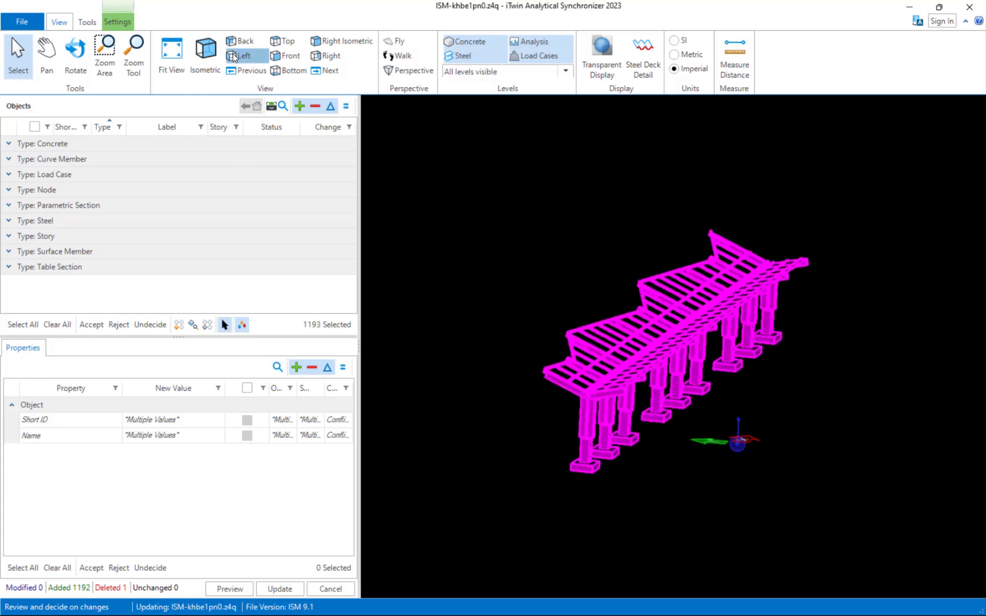
drag(761, 463, 623, 381)
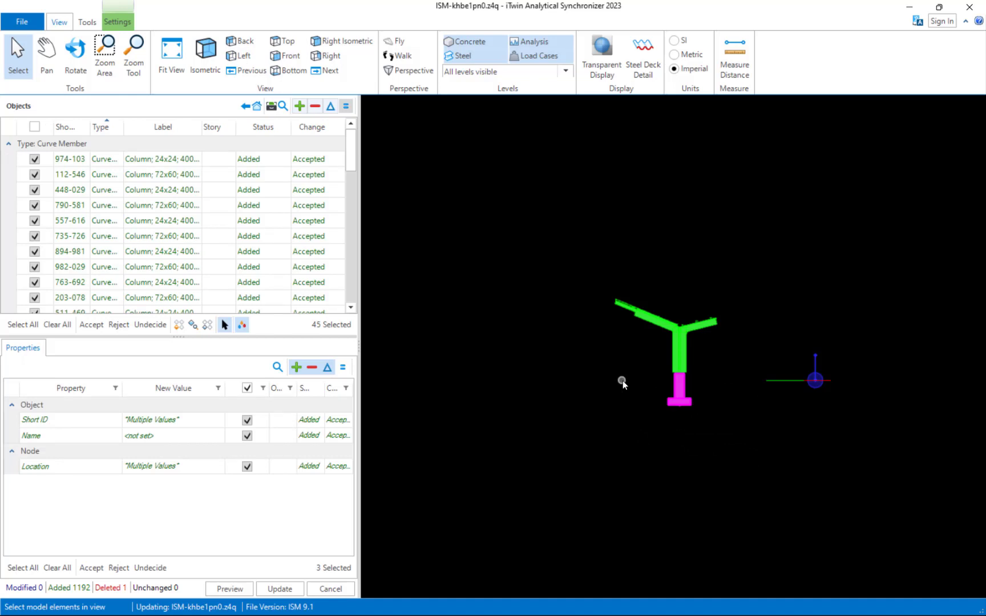
click(119, 324)
click(225, 589)
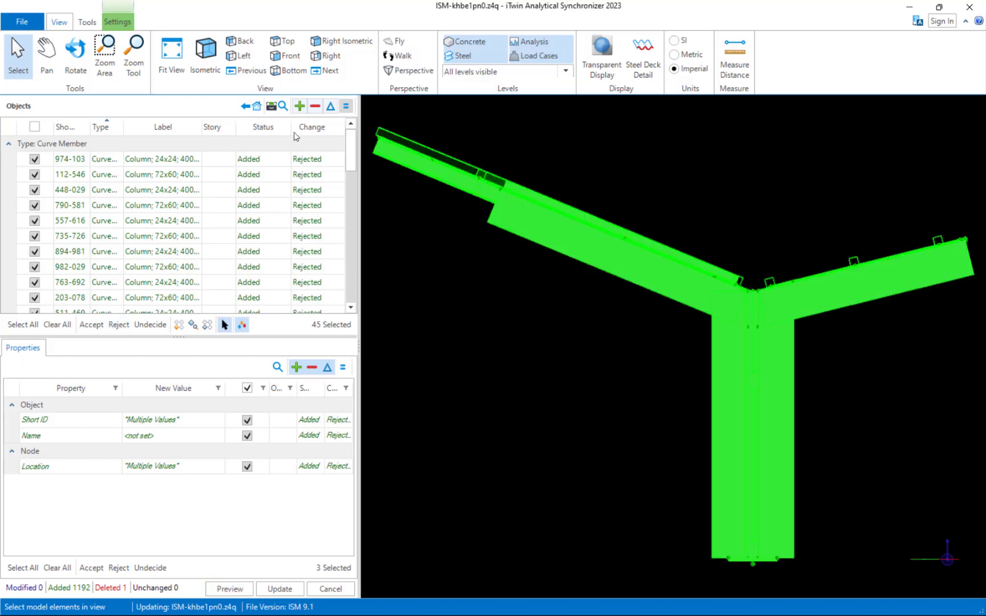
click(206, 54)
scroll(618, 324, up, 3)
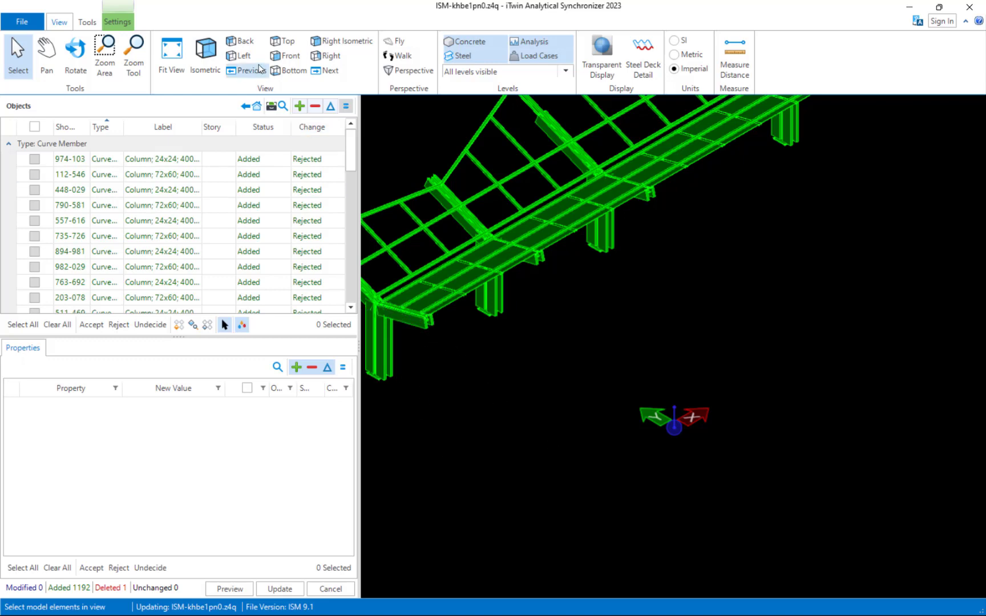
- Reject the added 16x4 columns and beams on both sides of the Y-shaped frame and update the preview
click(247, 61)
scroll(586, 278, up, 3)
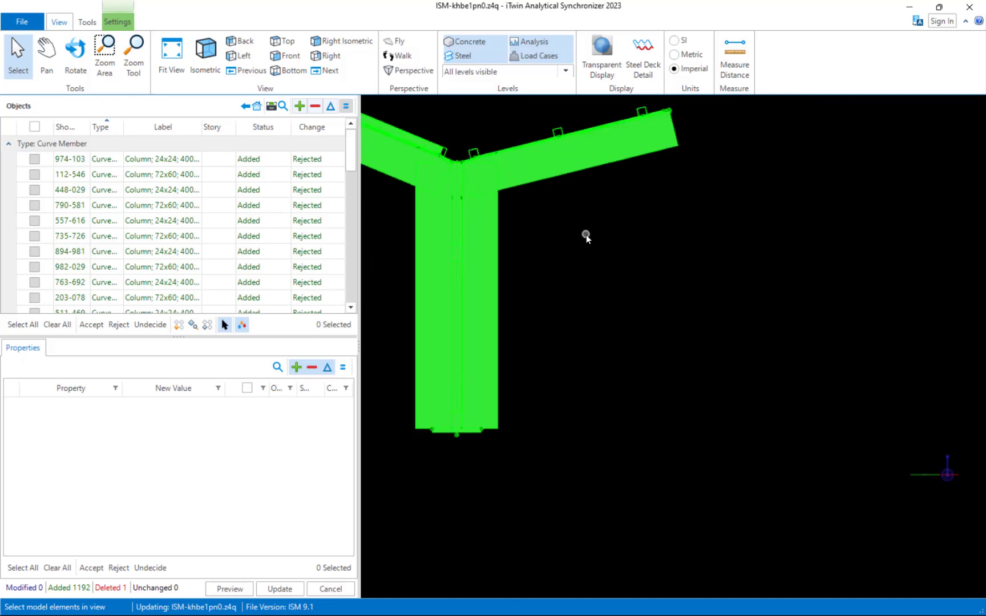
drag(531, 216, 488, 180)
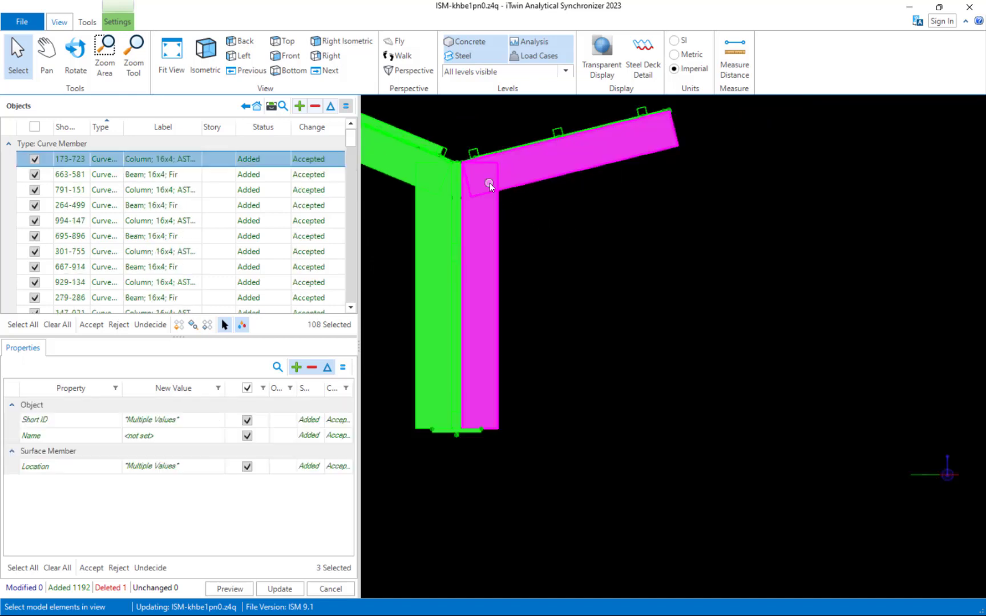
click(119, 325)
click(398, 210)
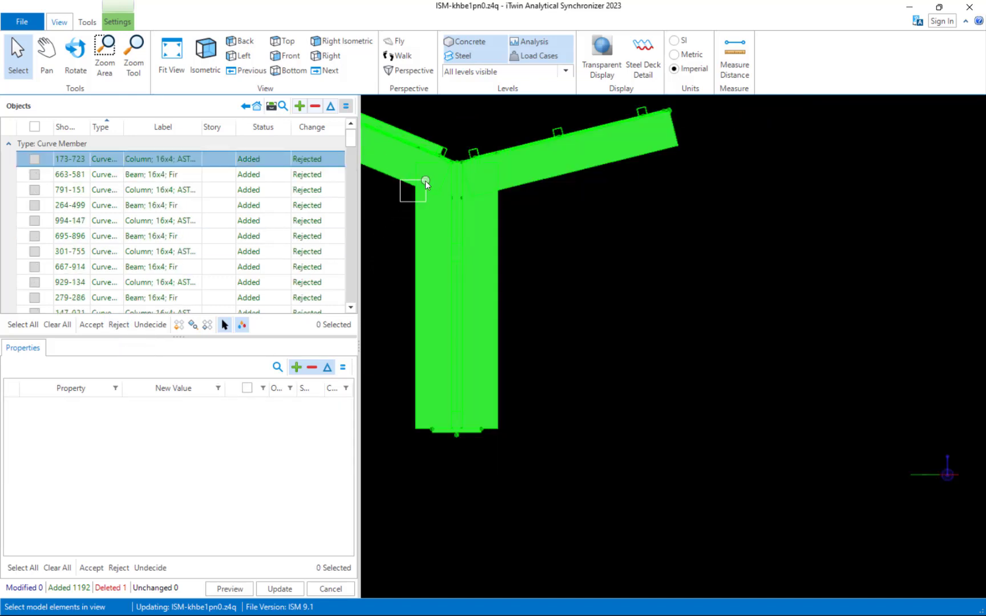
click(427, 180)
click(427, 181)
click(118, 325)
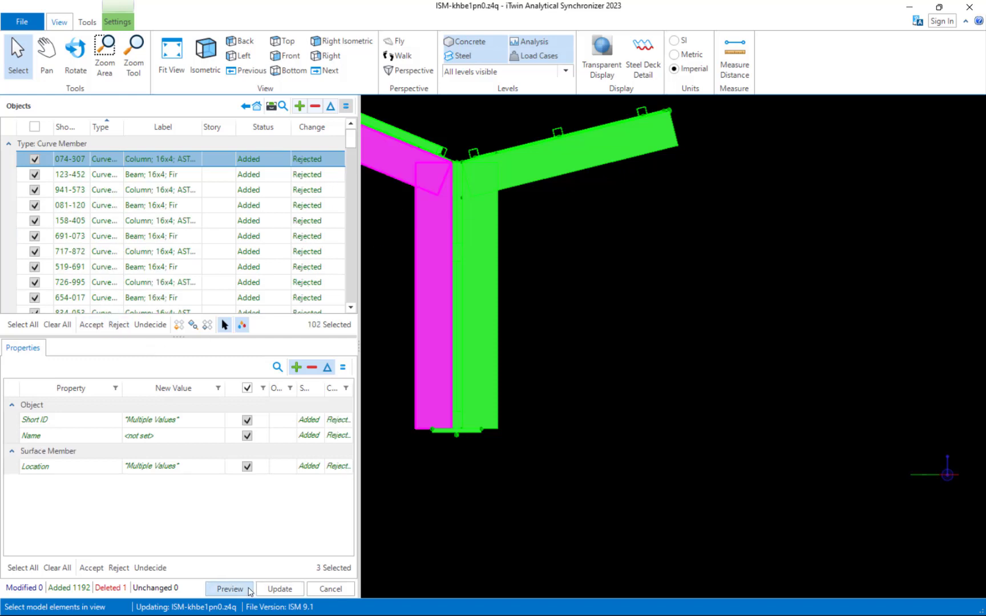
click(230, 588)
- Reject the added nodes and surface members of the plates around the steel column, and check the updated preview in isometric view
scroll(656, 423, up, 6)
drag(893, 510, 771, 317)
click(119, 568)
click(230, 589)
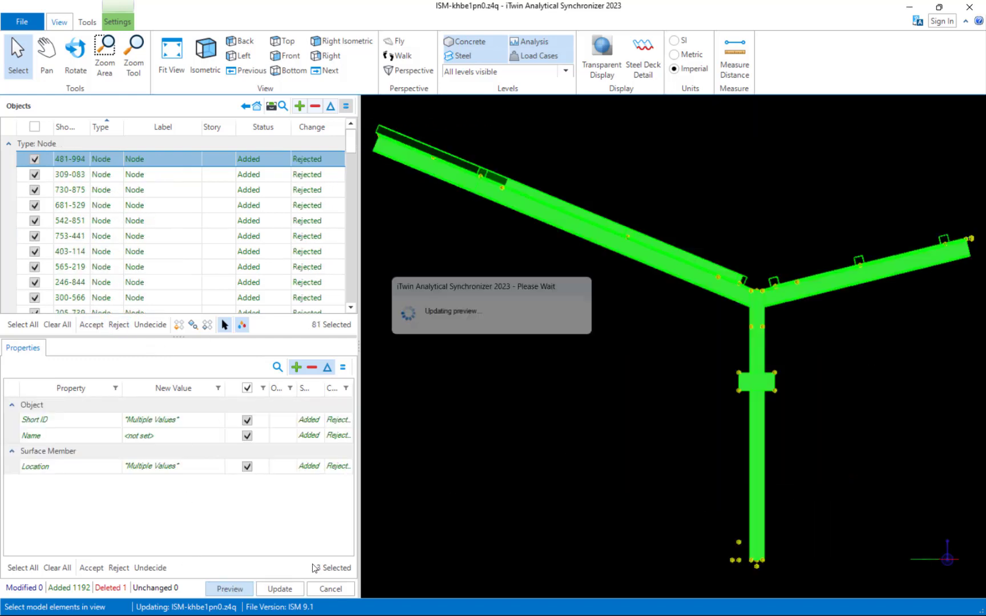
drag(795, 413, 765, 353)
click(118, 325)
click(246, 593)
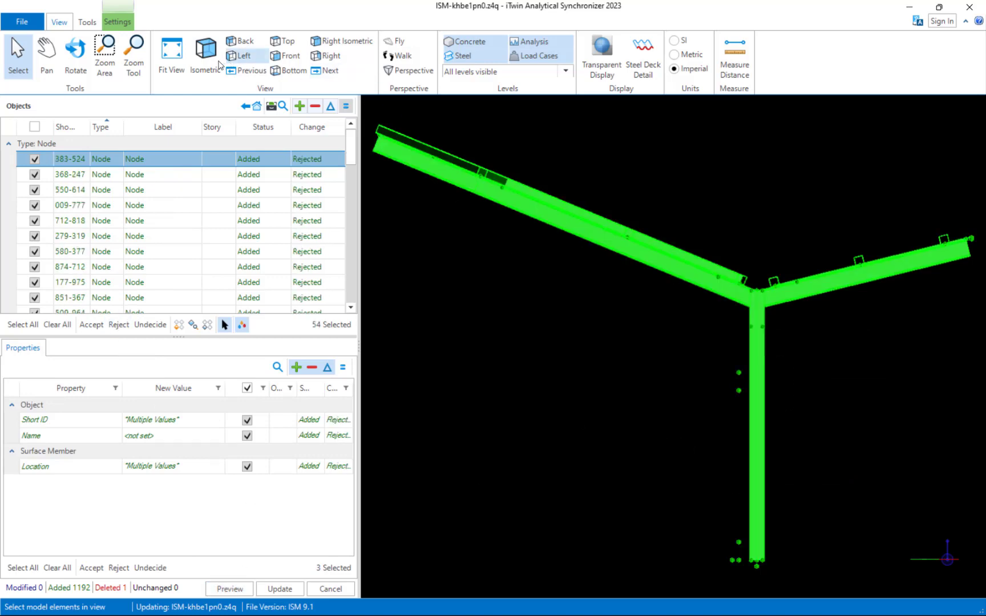
click(210, 65)
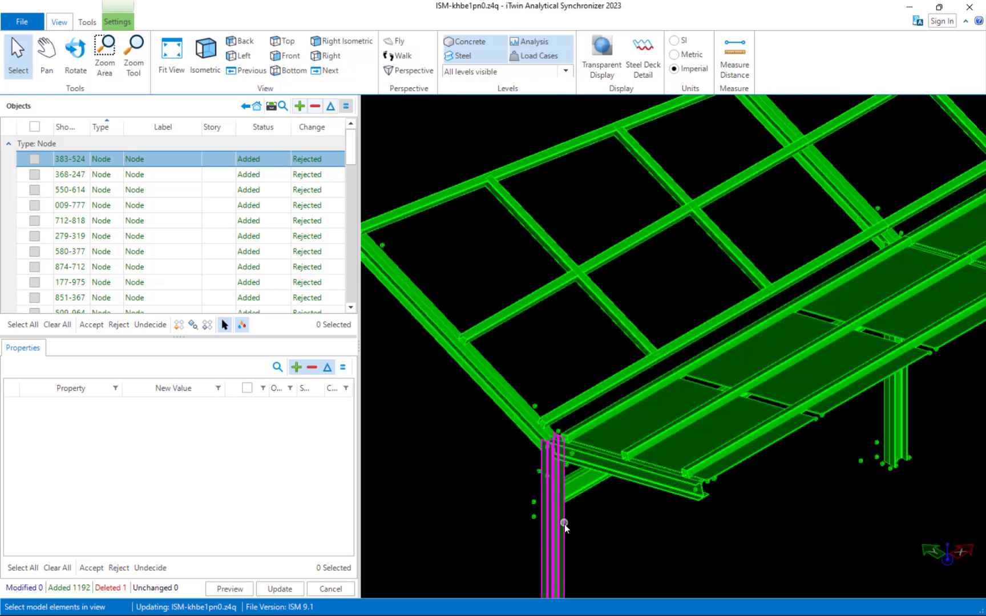
- Check the remaining objects along the trellis, update the Physical Modeller model with them and show it in isometric view
scroll(712, 505, down, 1)
middle_drag(766, 499, 517, 517)
middle_drag(883, 354, 666, 451)
middle_drag(859, 327, 563, 498)
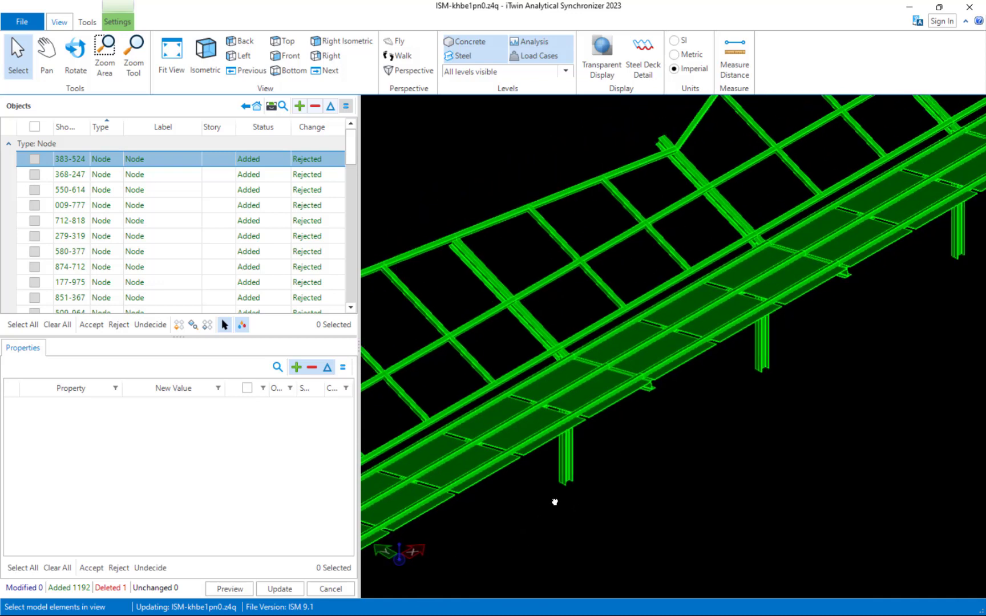
middle_drag(770, 398, 594, 474)
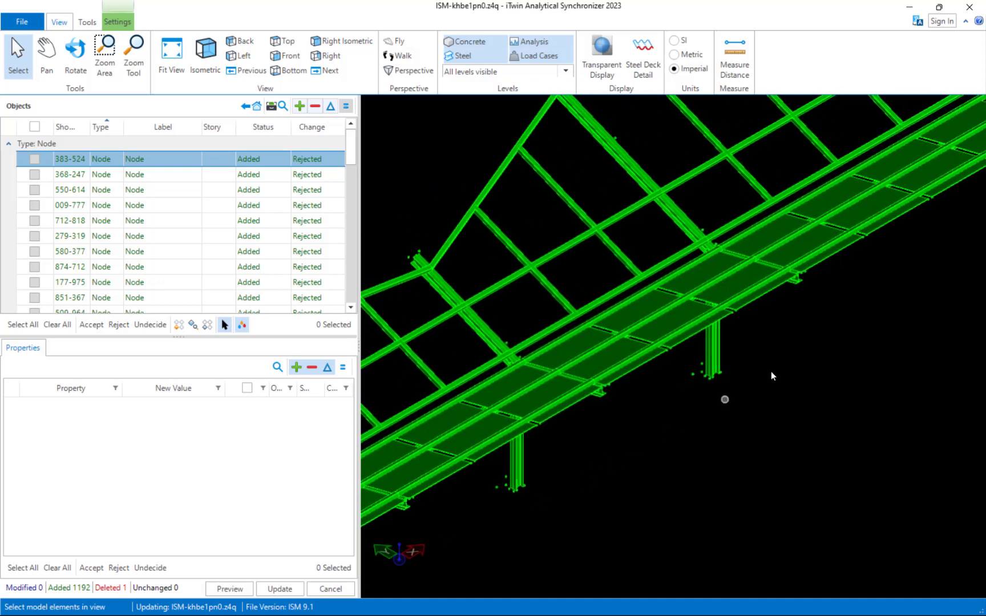
scroll(575, 468, up, 2)
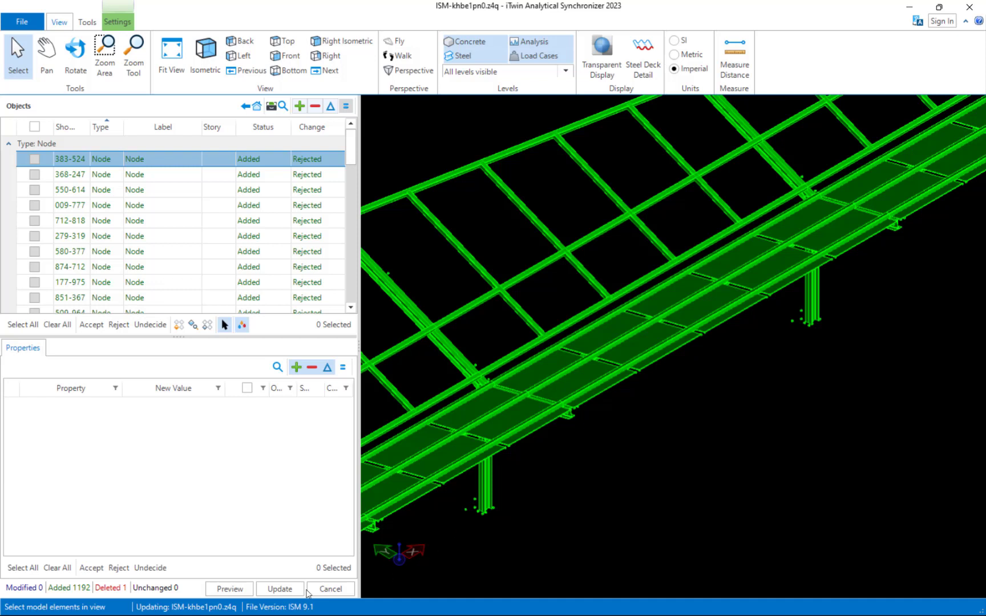
click(268, 591)
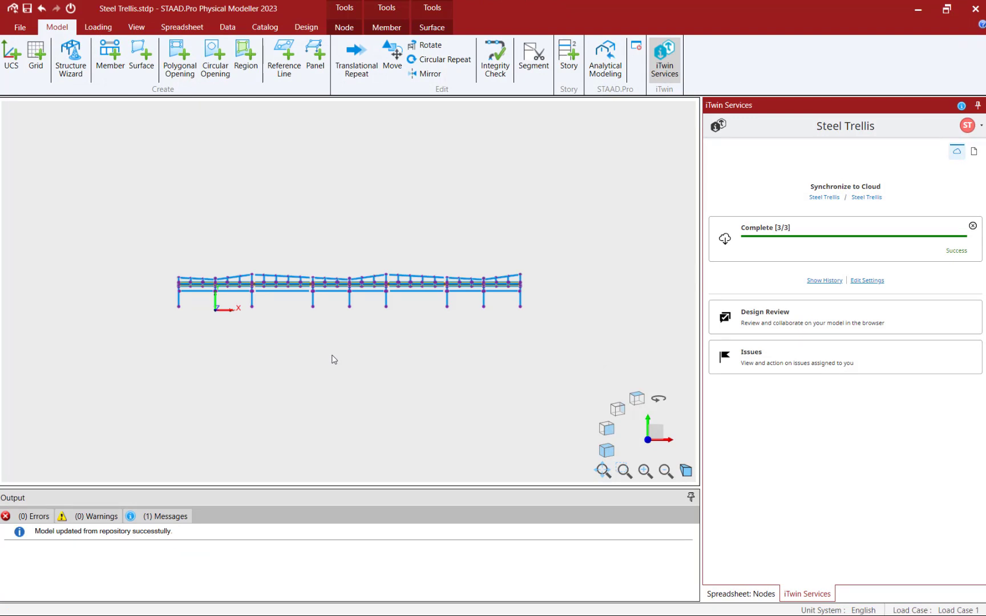
click(607, 450)
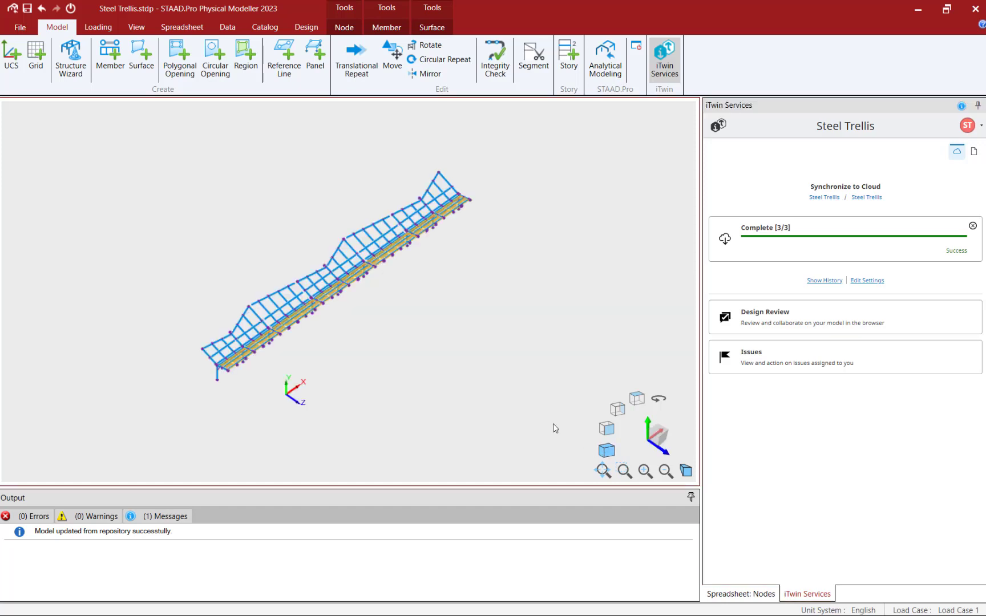
click(446, 404)
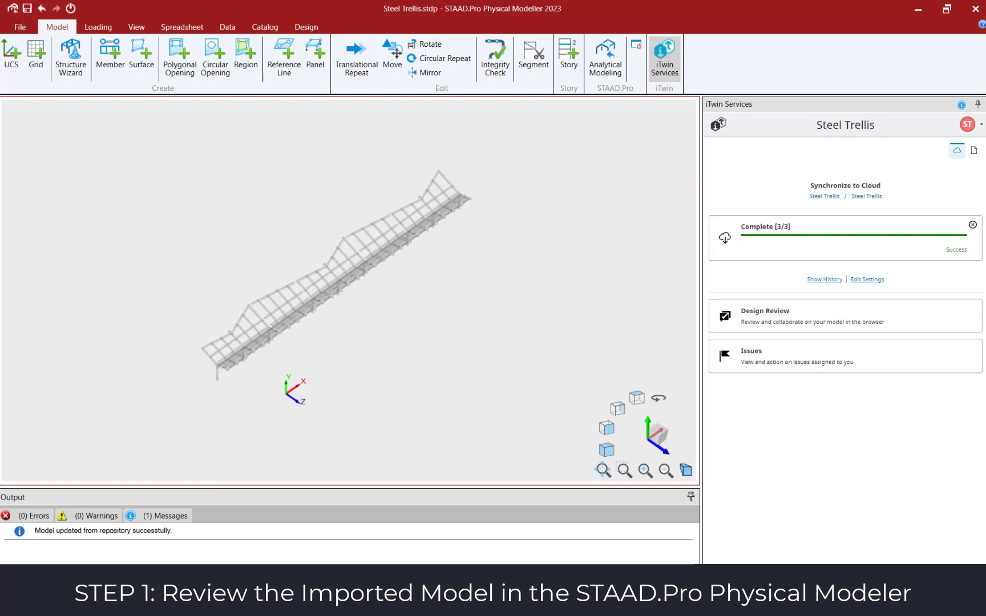
- Run an integrity check of the imported model with every node, member, surface, opening and region check enabled
drag(126, 164, 527, 435)
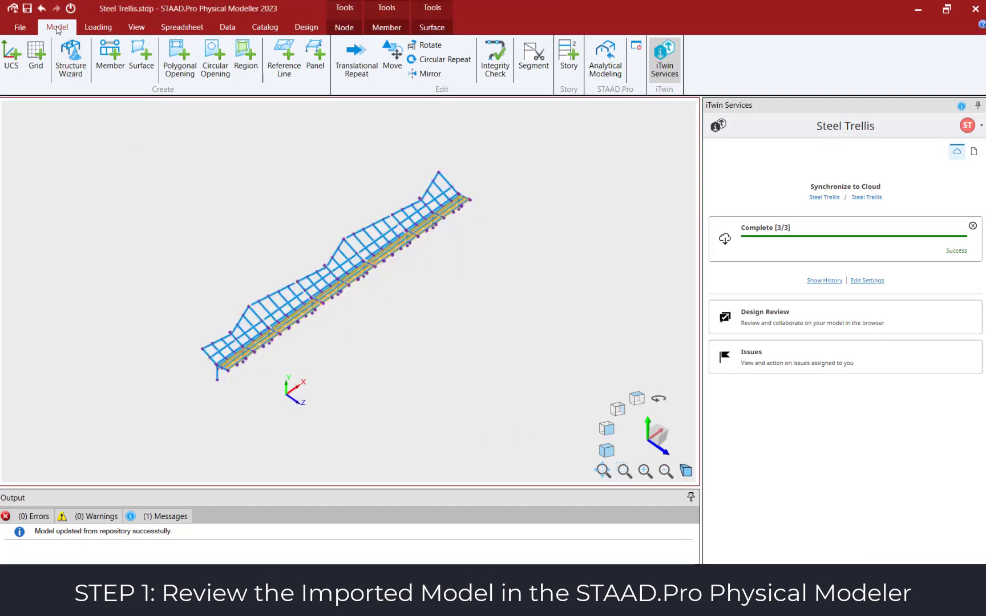
click(489, 71)
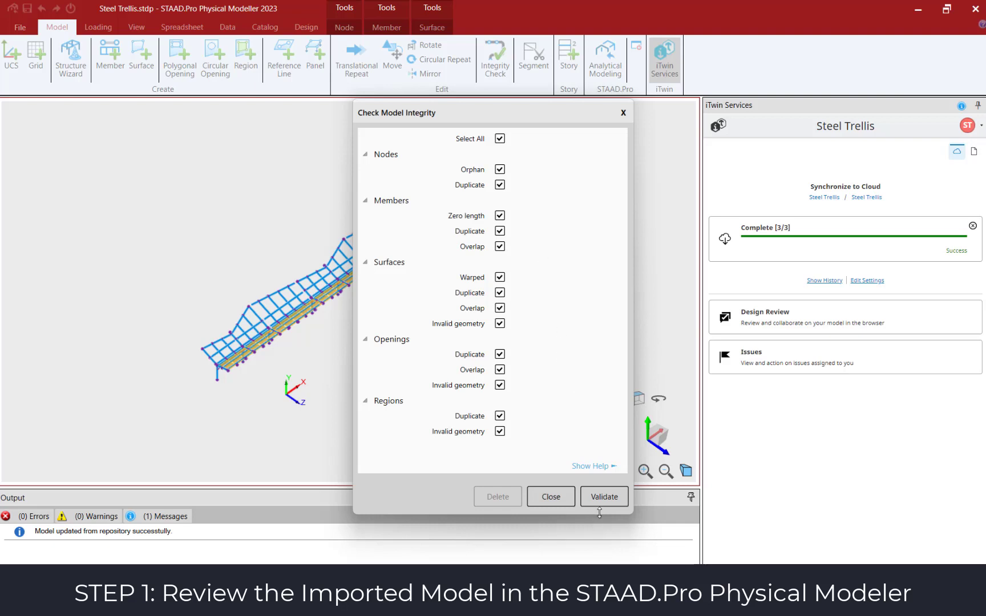
click(605, 498)
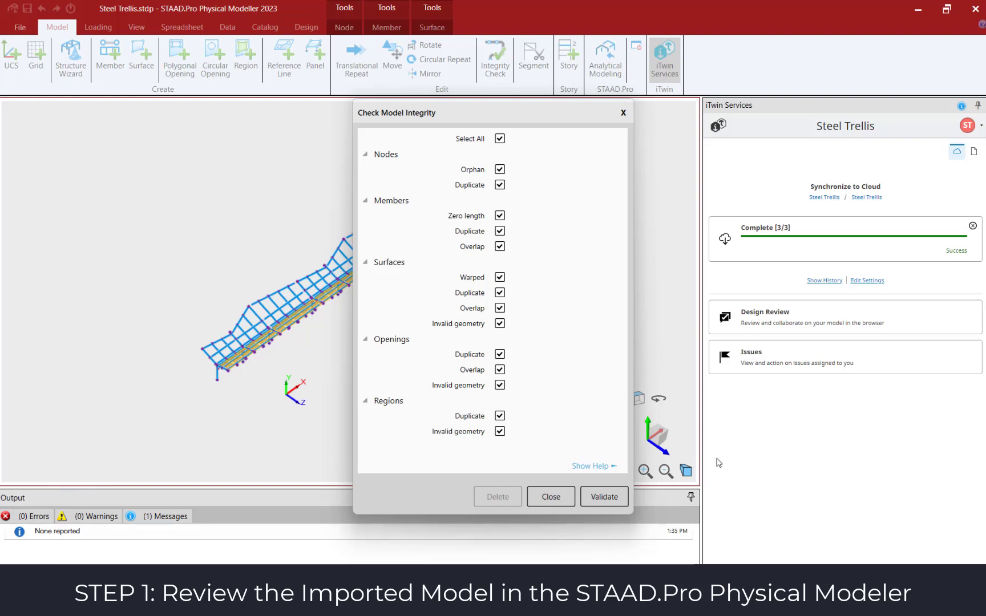
click(550, 496)
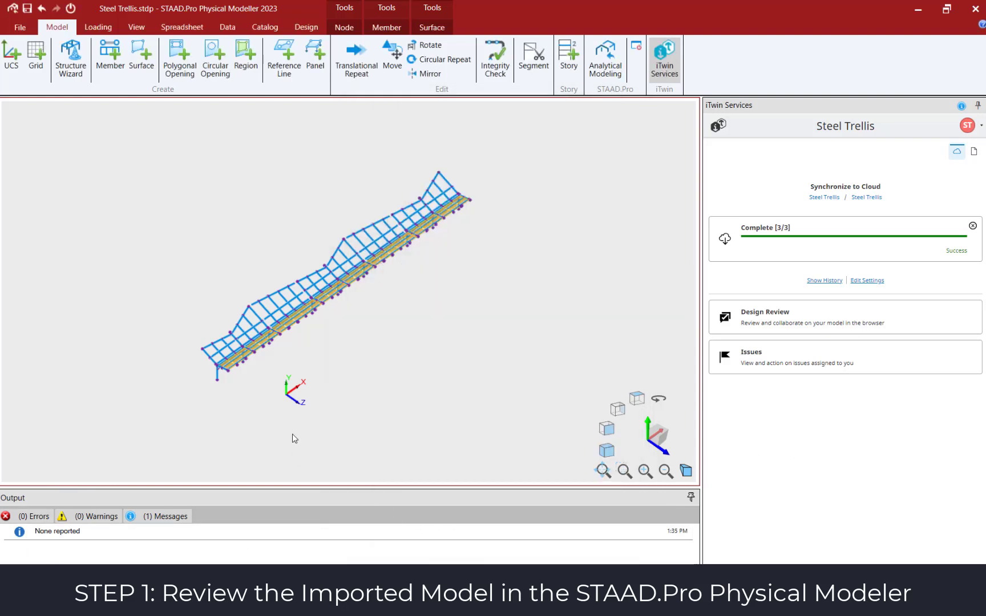
- Examine in front view how the end nodes of the lower beams line up with the column centerlines
scroll(242, 400, up, 5)
scroll(174, 369, up, 2)
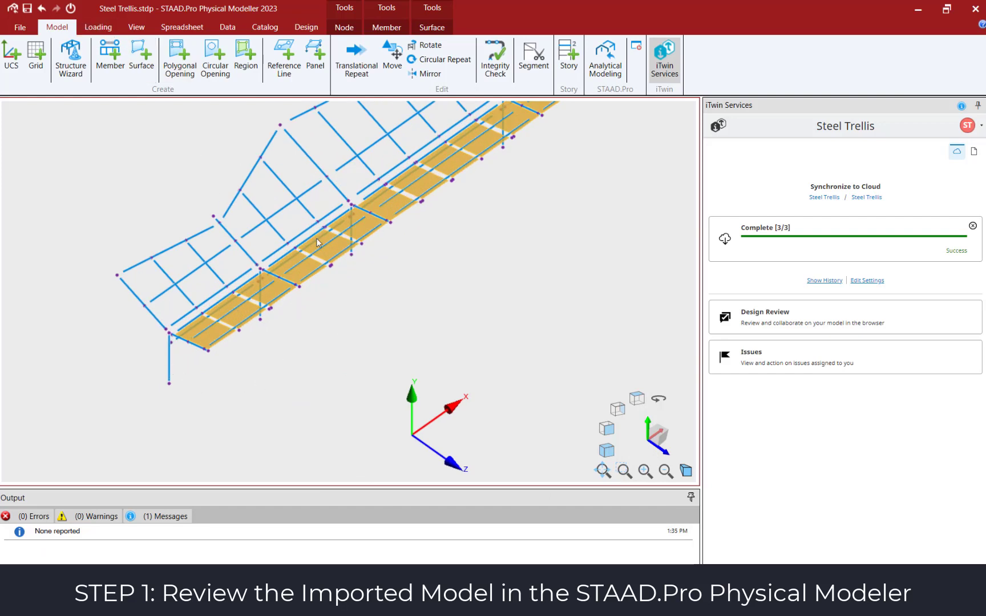
click(606, 429)
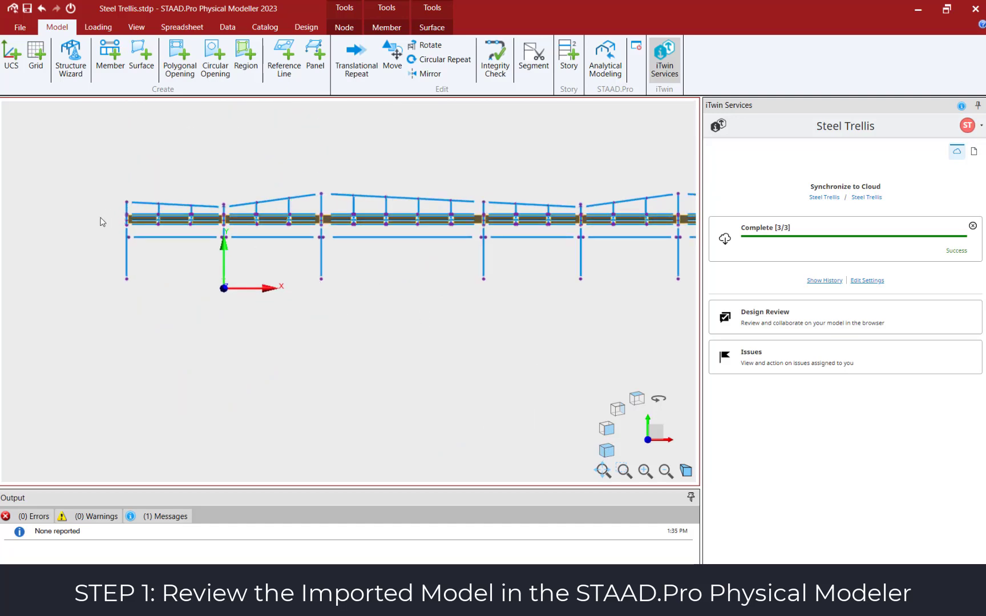
scroll(143, 234, up, 5)
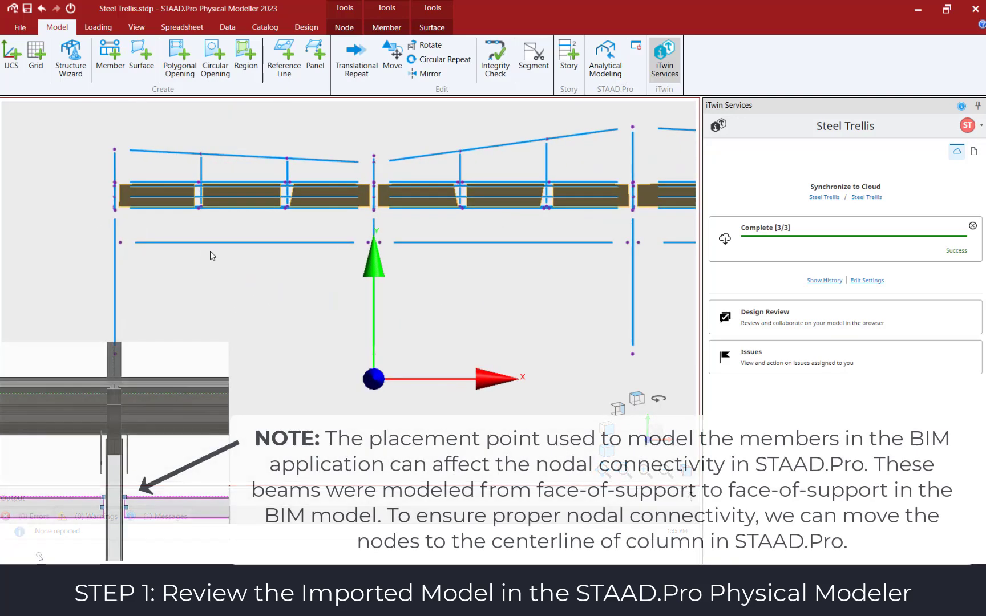
click(227, 243)
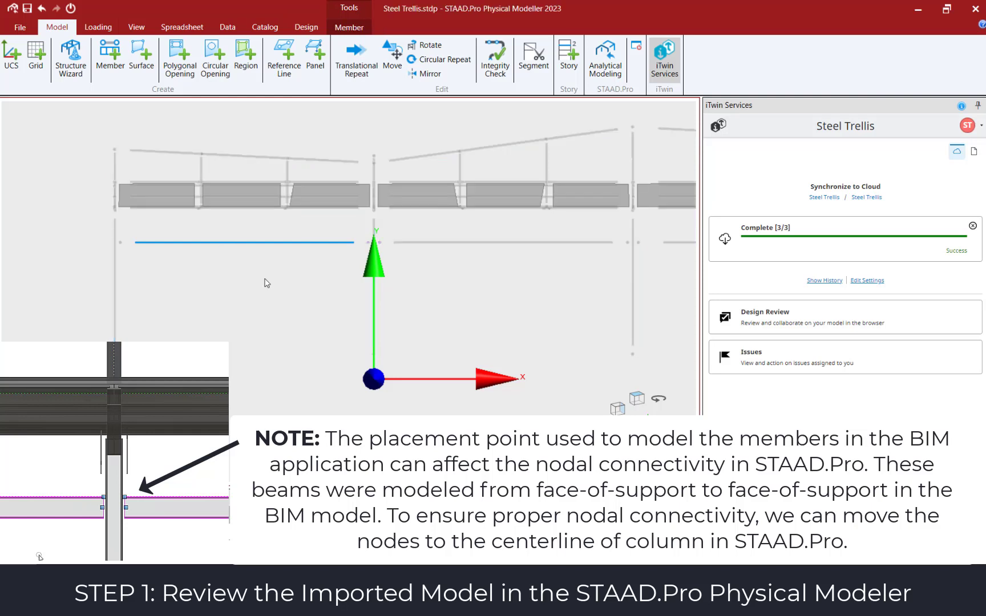
click(245, 306)
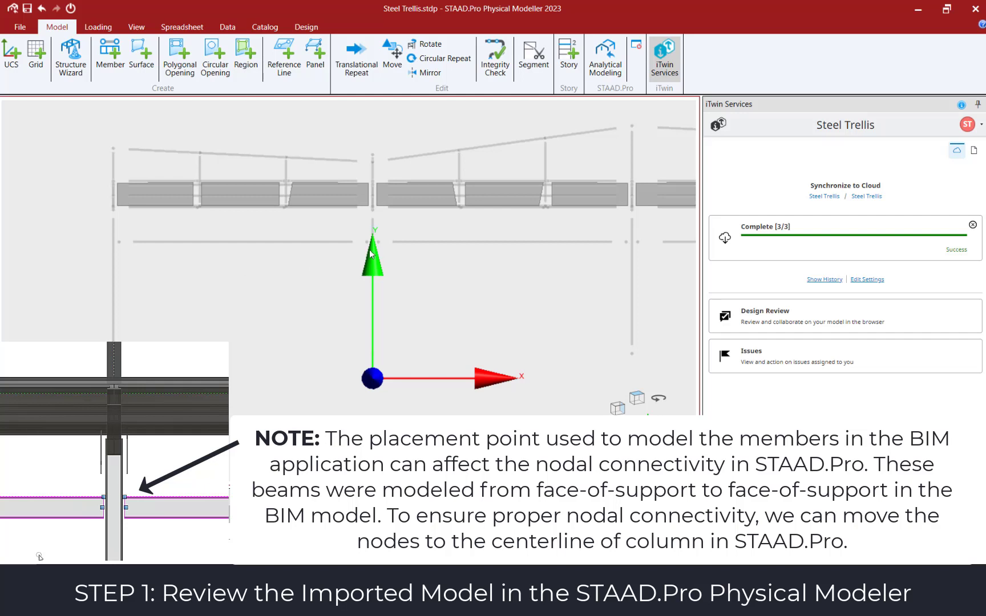
click(123, 245)
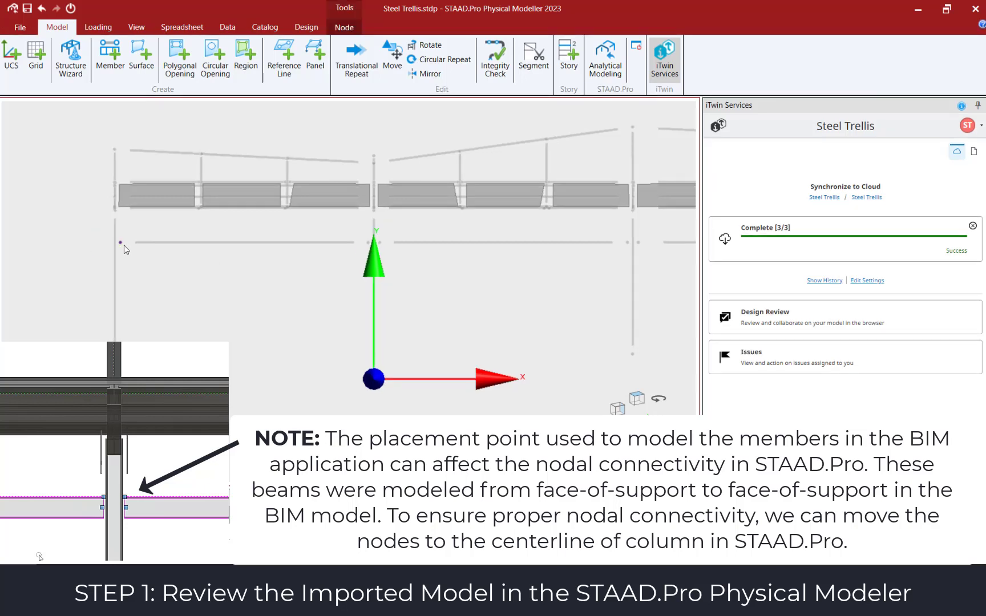
drag(425, 263, 85, 223)
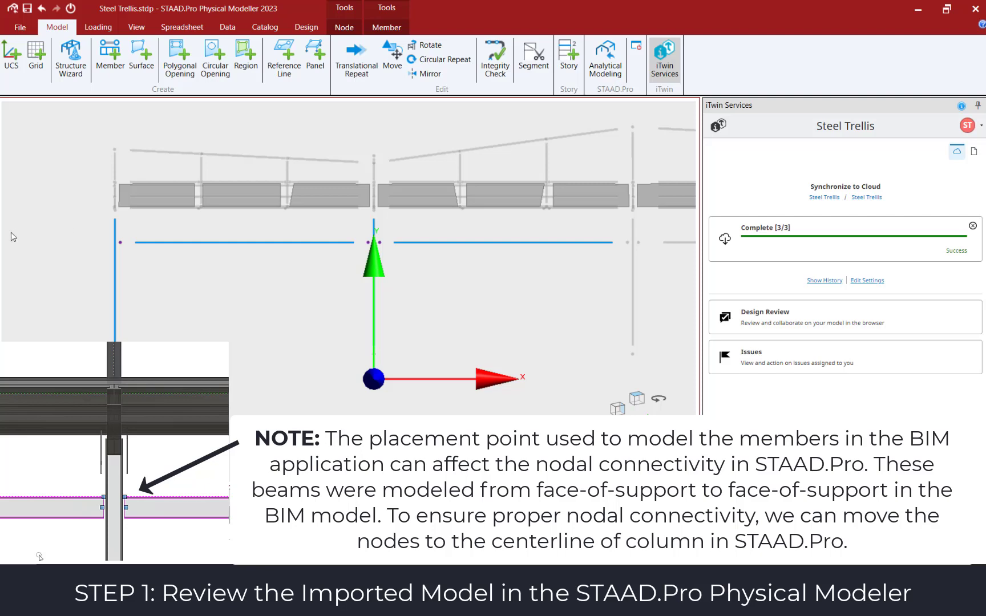
click(63, 215)
- Align all nodes on the first column line at the low-X end by filling their X coordinate with -18 ft
drag(81, 122, 155, 395)
click(176, 28)
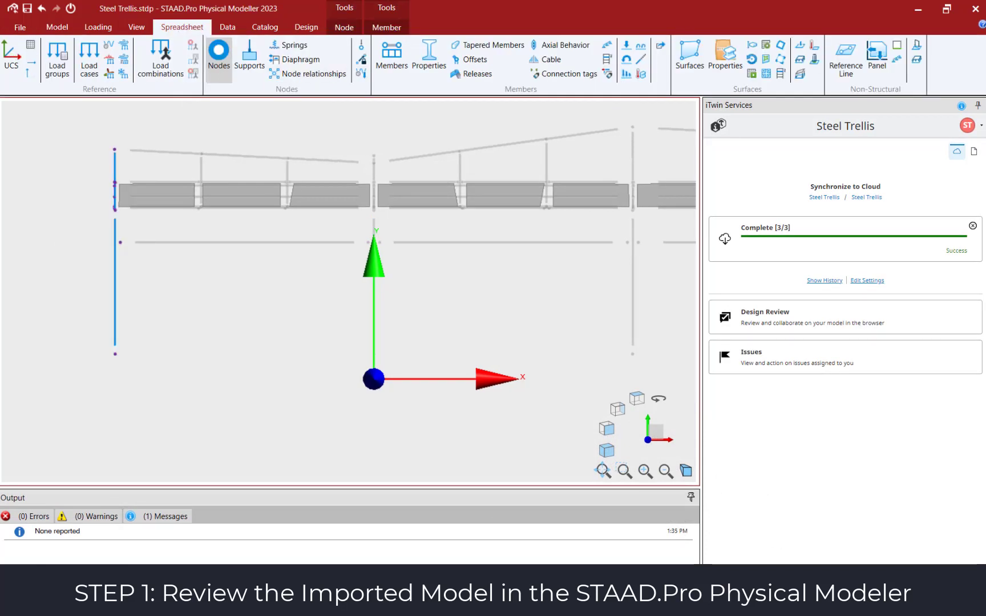
click(218, 57)
ctrl+click(765, 146)
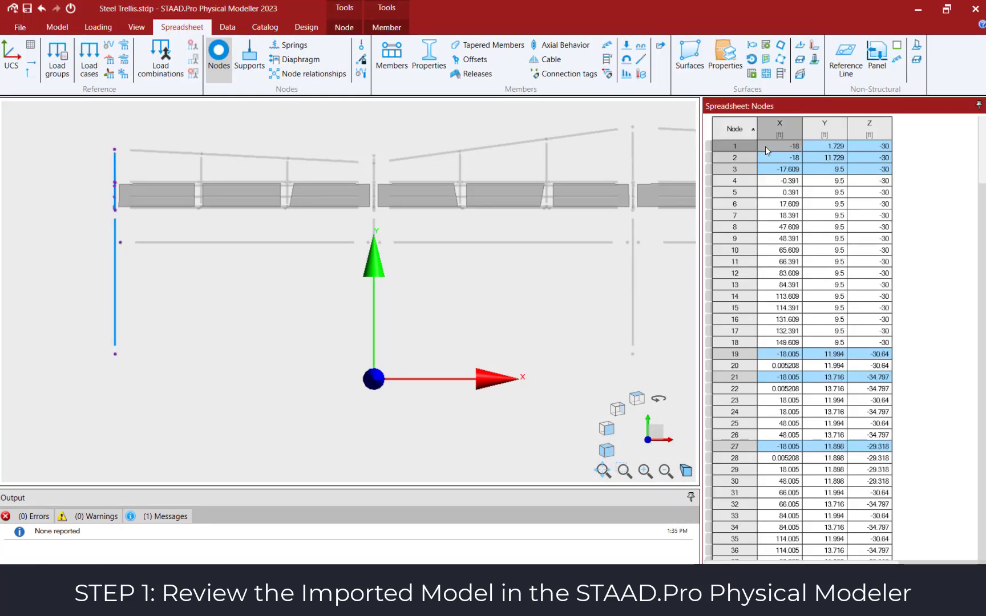
click(228, 27)
click(474, 60)
- Align all nodes on the second column line, at the origin, by filling their X coordinate with 0 ft
drag(356, 137, 396, 420)
scroll(775, 476, down, 15)
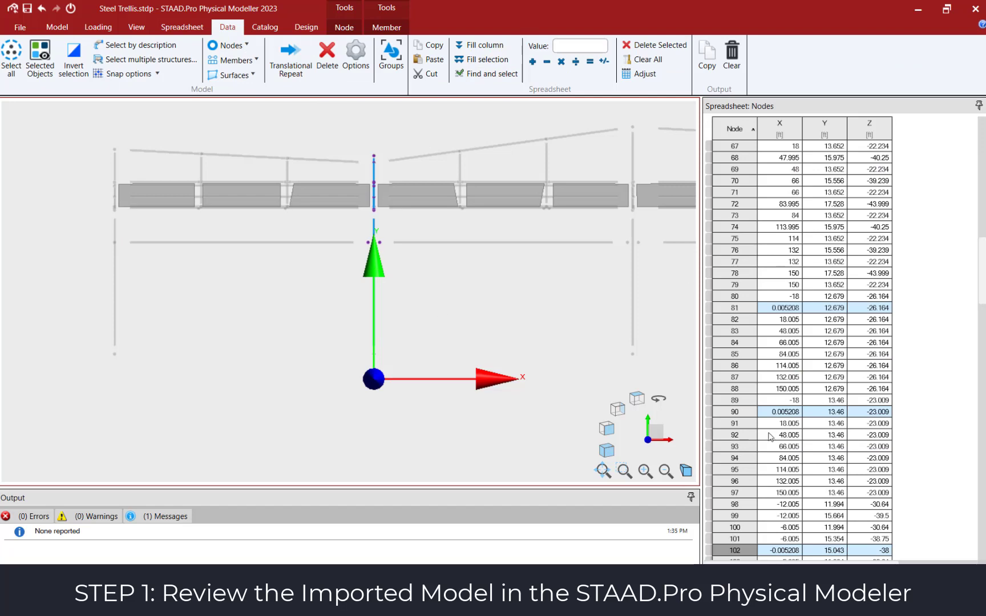
scroll(774, 475, up, 4)
ctrl+click(777, 239)
click(228, 27)
click(481, 59)
- Align all nodes on the third column line by filling their X coordinate with 18 ft
middle_drag(566, 197, 335, 227)
drag(374, 124, 429, 426)
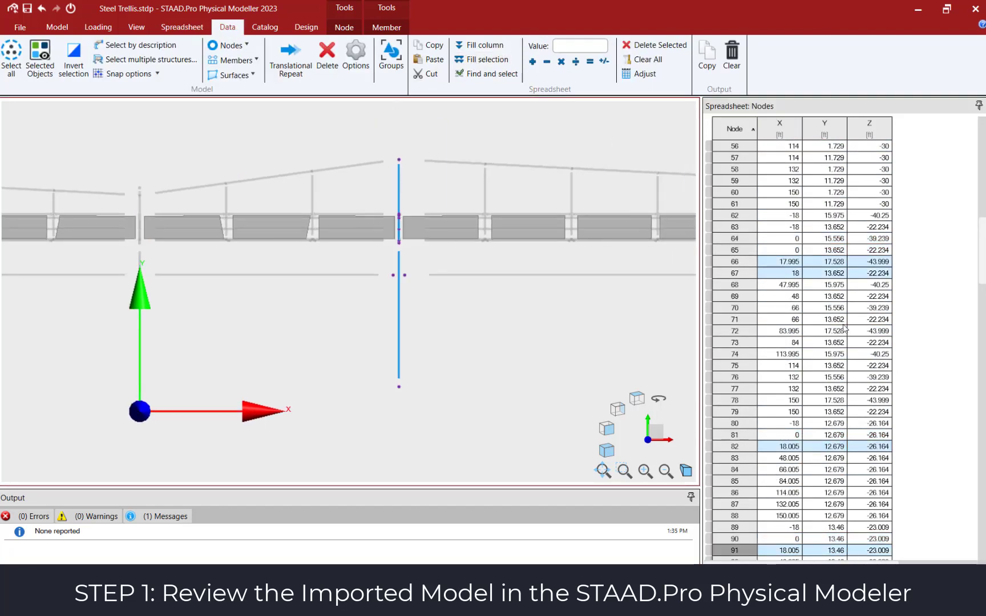
click(228, 26)
click(485, 59)
- Align all nodes on the fourth column line by filling their X coordinate with 48 ft
middle_drag(628, 278, 209, 291)
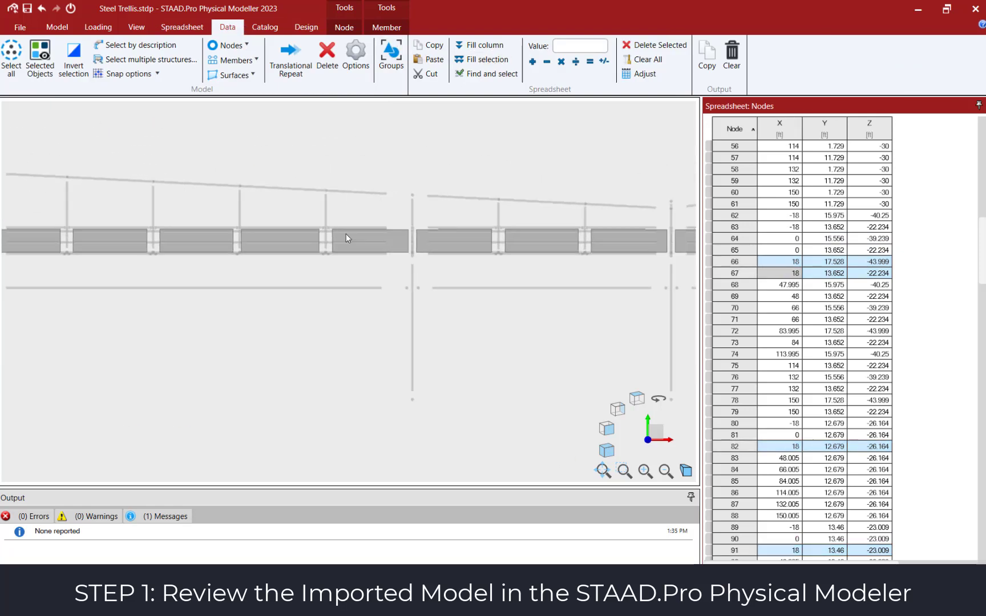
drag(383, 154, 448, 420)
ctrl+click(778, 286)
click(228, 27)
click(484, 60)
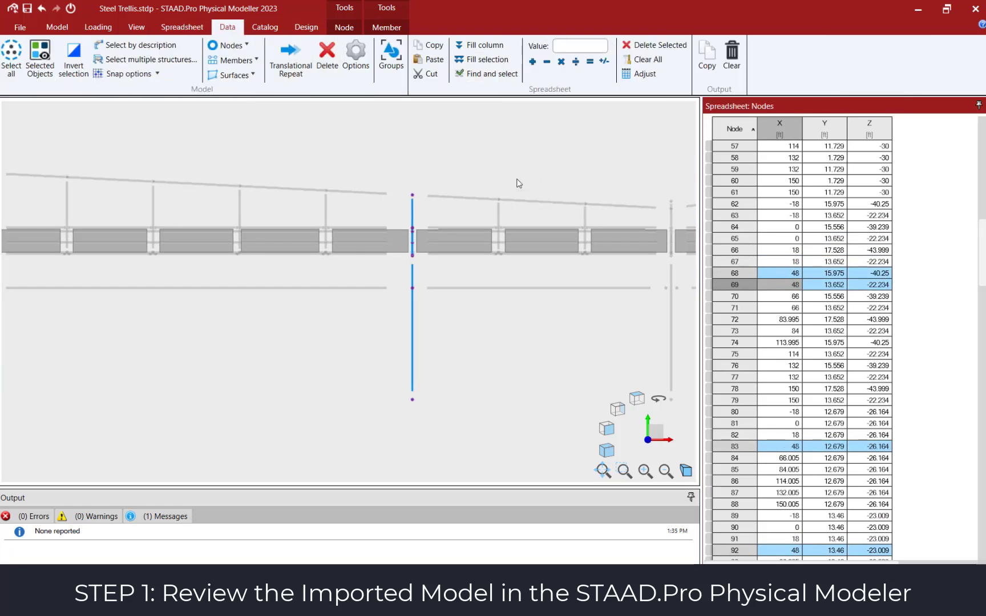
- Align all nodes on the fifth column line by filling their X coordinate with 66 ft
middle_drag(563, 318, 238, 345)
drag(313, 190, 390, 463)
scroll(809, 470, up, 8)
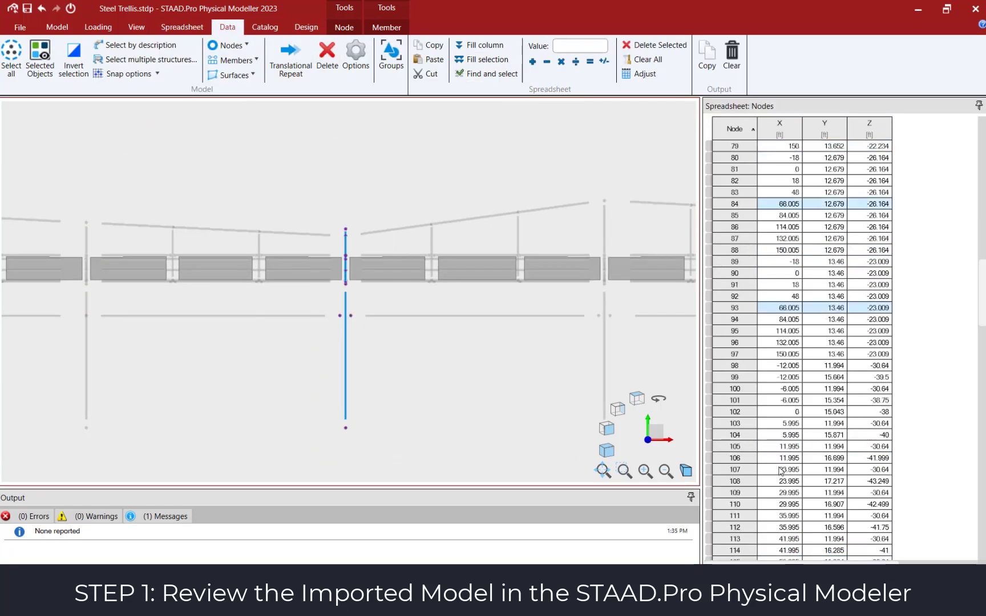
ctrl+click(767, 251)
click(228, 27)
click(485, 60)
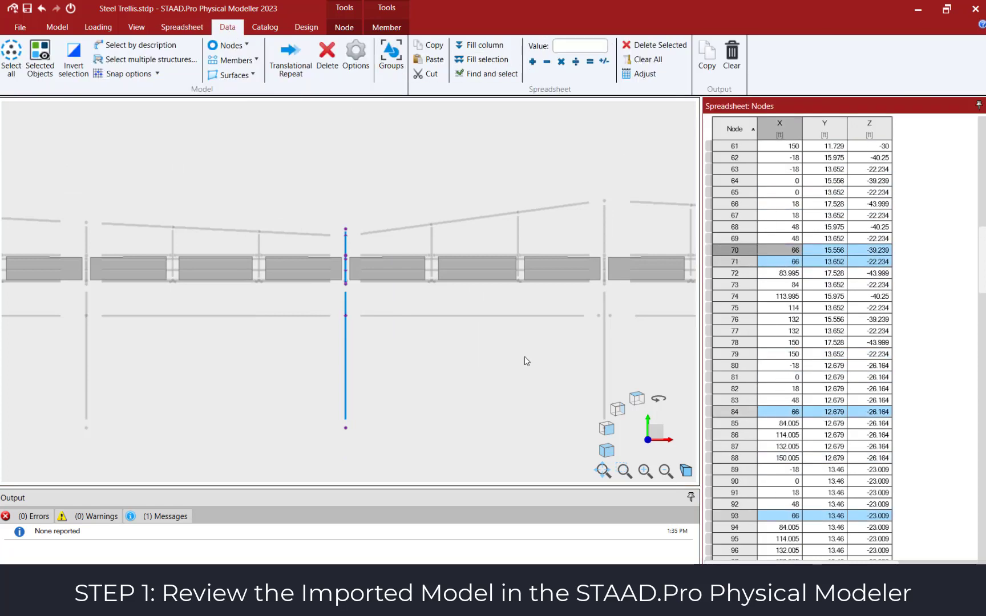
- Align all nodes on the sixth column line by filling their X coordinate with 84 ft
middle_drag(528, 356, 437, 333)
drag(303, 132, 374, 440)
ctrl+click(780, 285)
click(227, 27)
click(485, 59)
- Align all nodes on the seventh column line by filling their X coordinate with 114 ft
middle_drag(502, 319, 297, 385)
click(296, 384)
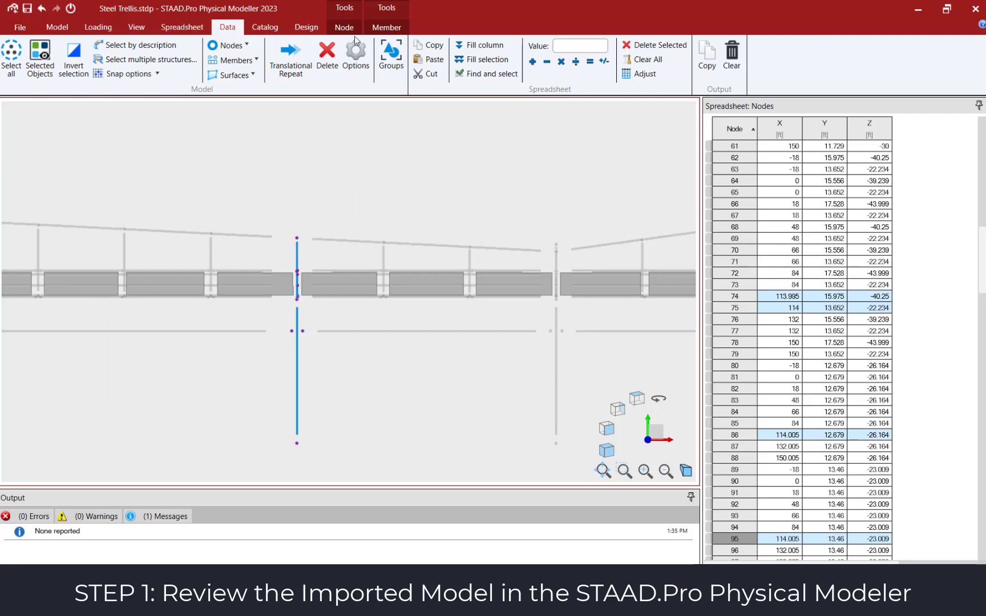
ctrl+click(781, 308)
click(228, 29)
click(485, 59)
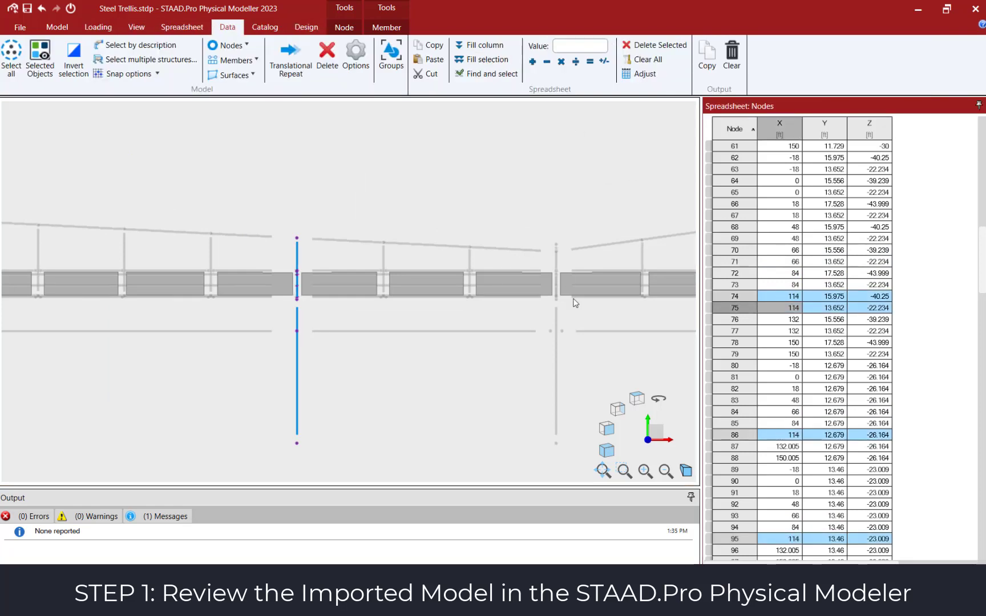
- Align all nodes on the eighth column line by filling their X coordinate with 132 ft
middle_drag(567, 277, 285, 236)
drag(247, 176, 326, 413)
scroll(729, 372, up, 14)
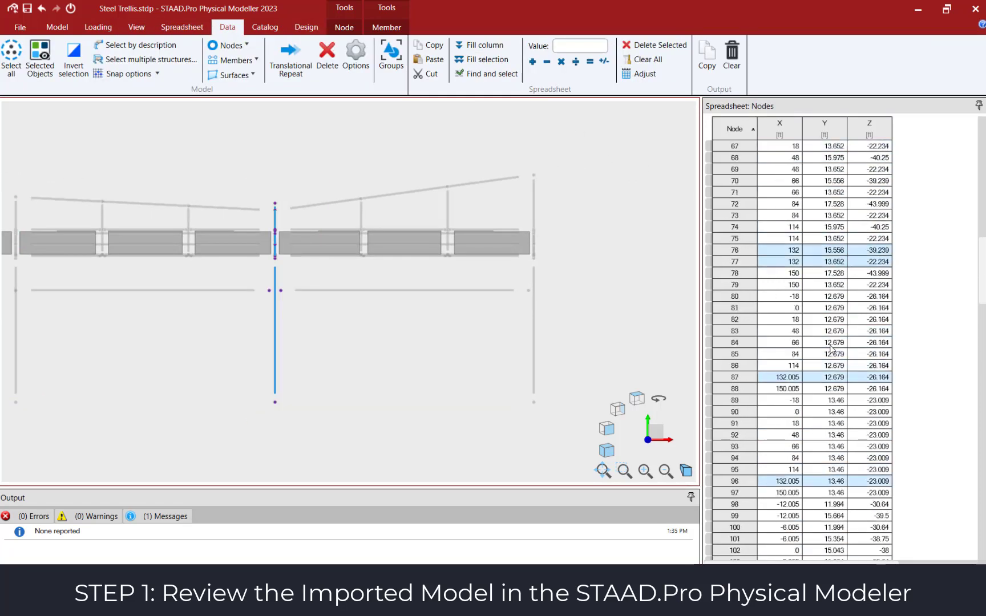
ctrl+click(779, 343)
click(220, 29)
click(480, 58)
- Align all nodes on the last column line at the high-X end by filling their X coordinate with 150 ft
drag(494, 155, 545, 437)
click(227, 27)
click(485, 59)
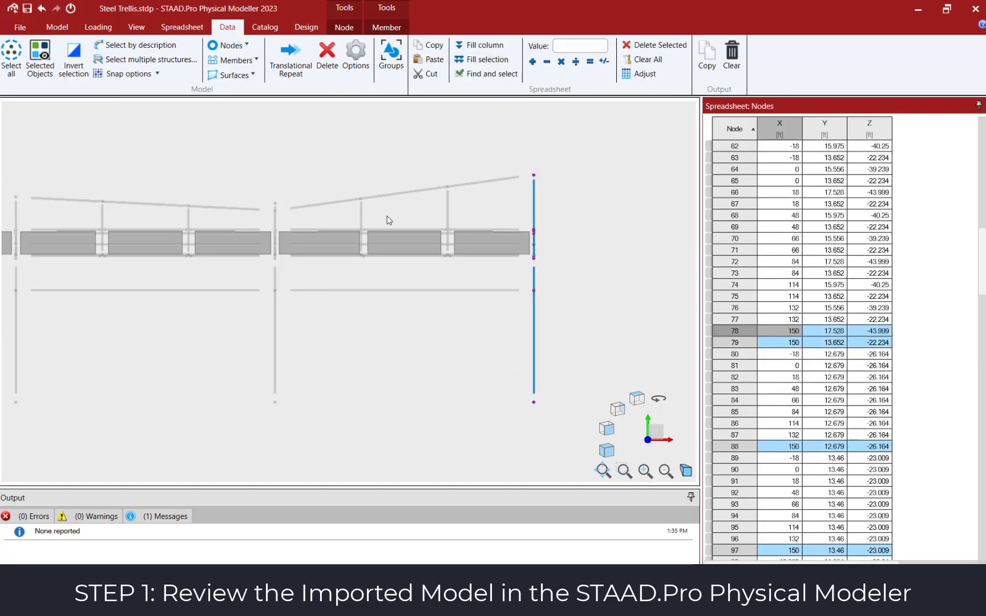
- Show the whole model in isometric view, run the integrity check with all categories enabled and delete the duplicated nodes
click(606, 451)
click(603, 470)
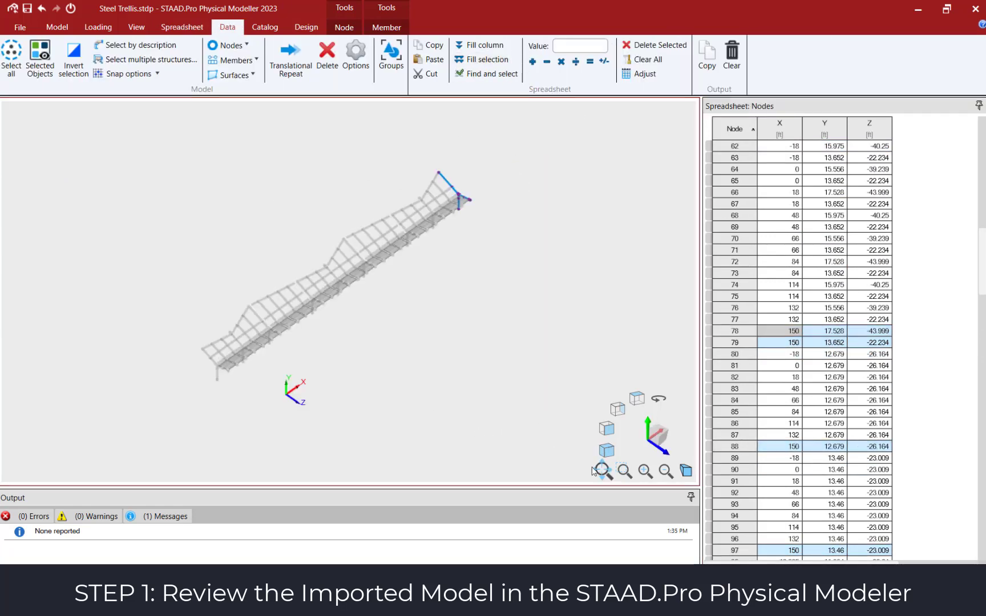
click(450, 416)
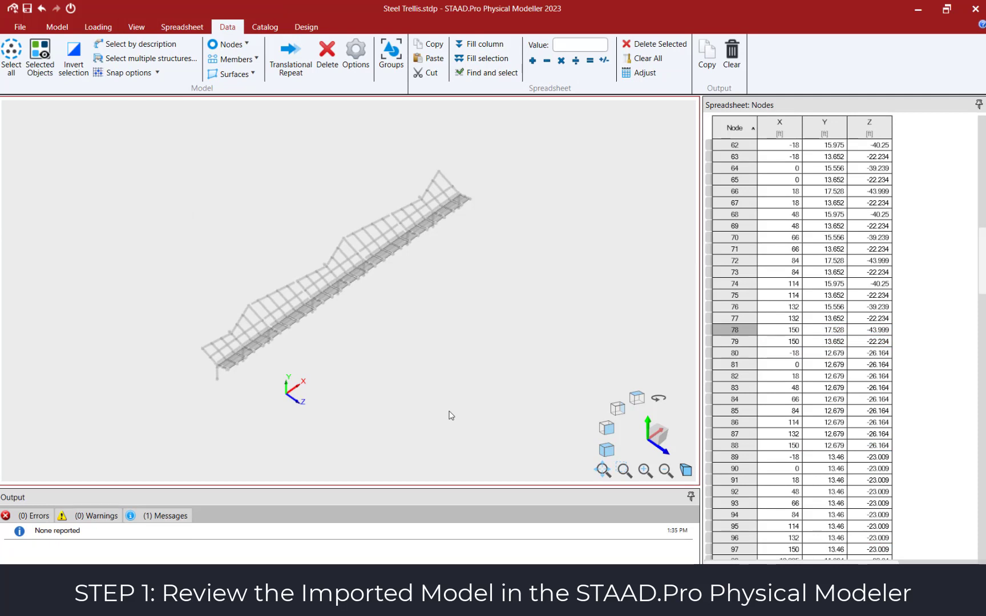
click(59, 29)
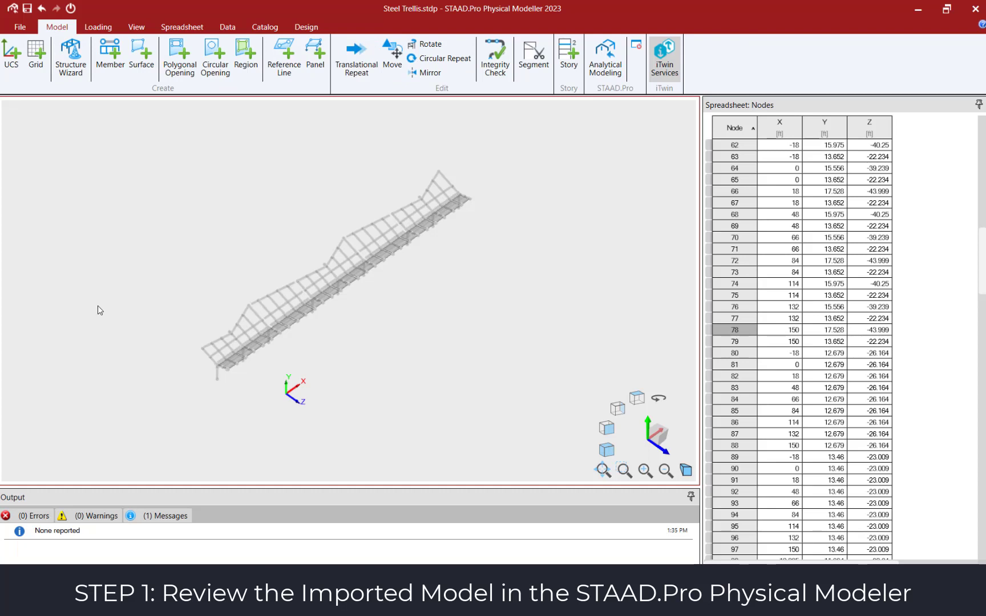
click(495, 63)
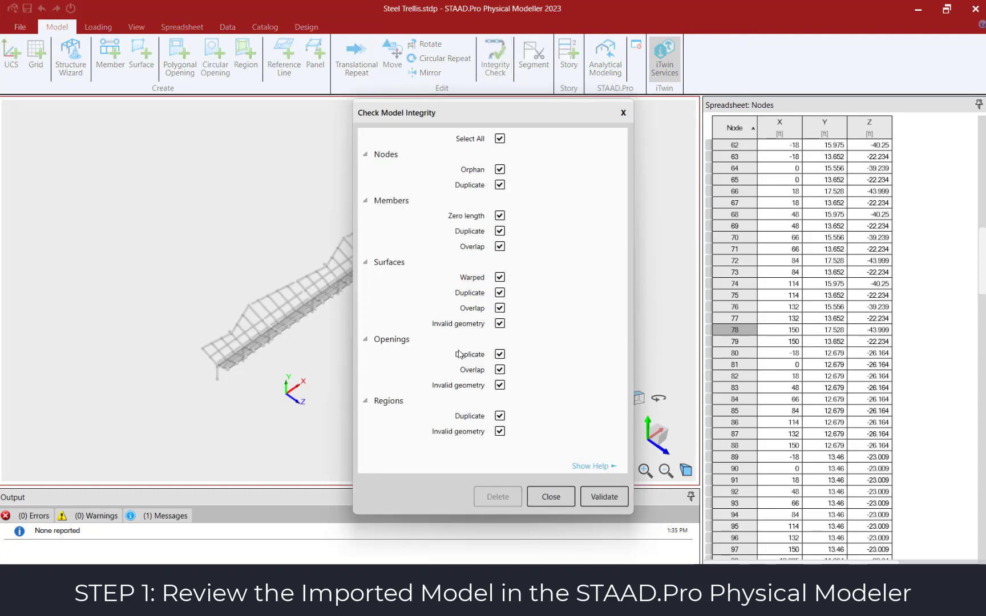
click(607, 497)
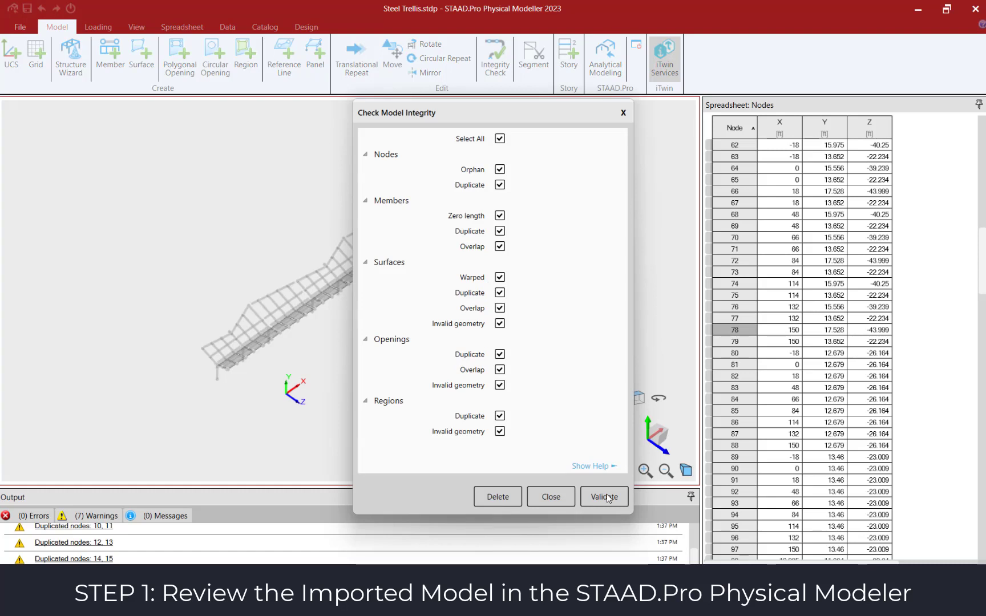
click(499, 498)
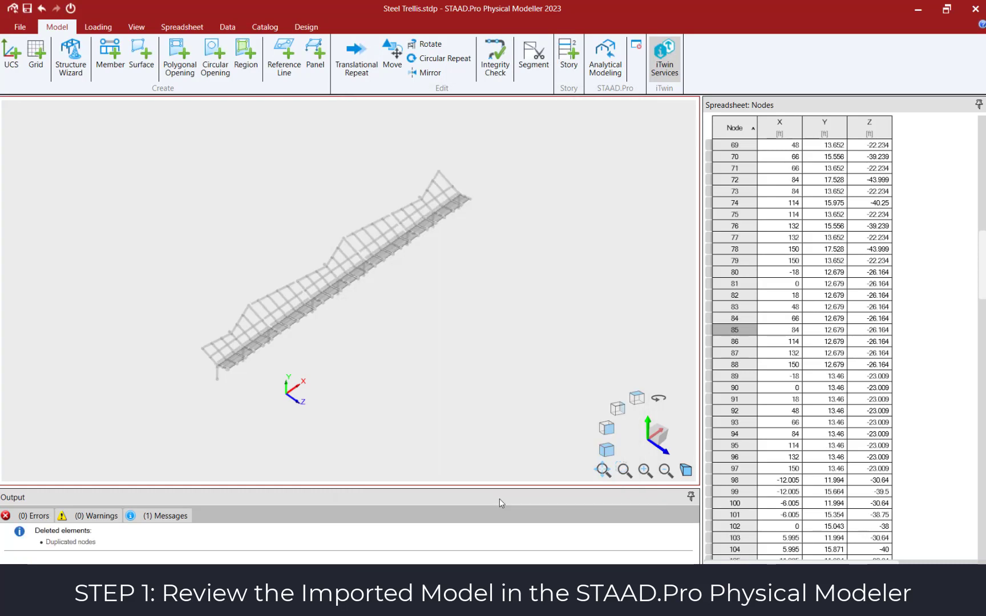
- Rerun the model integrity check with all categories enabled and close the check
click(500, 53)
click(603, 504)
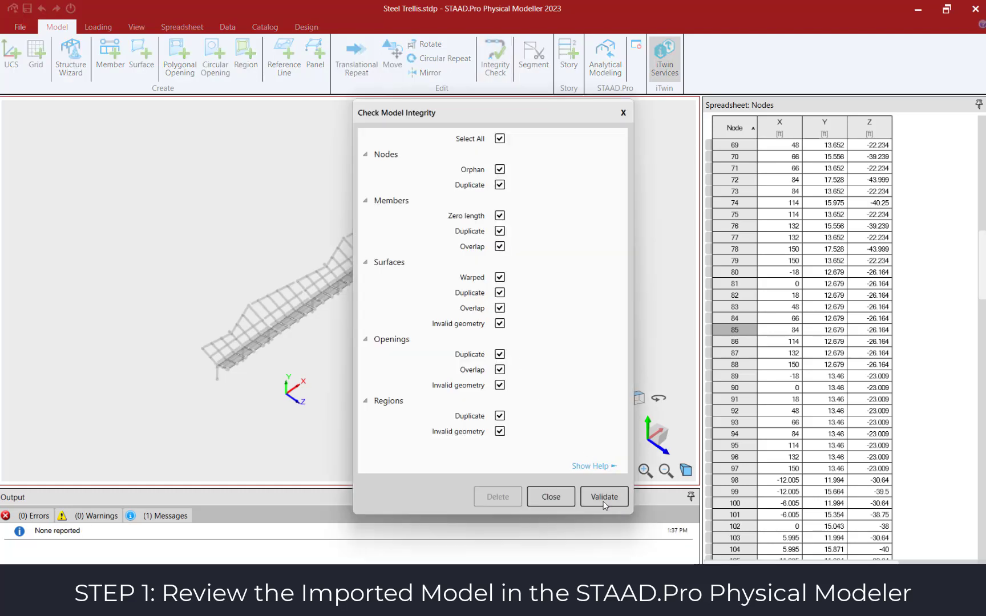
click(538, 501)
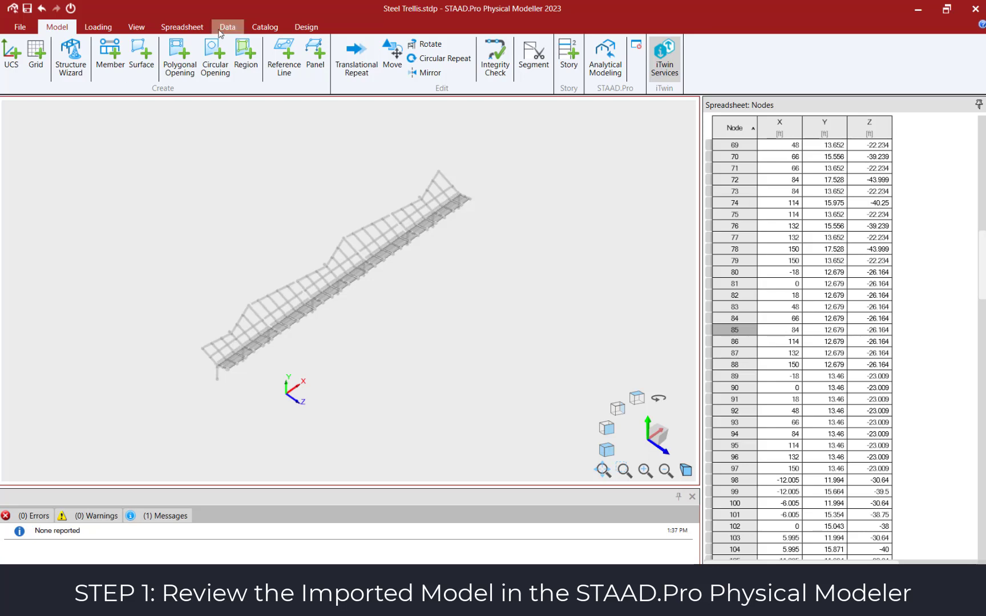
- Review the member and surface property spreadsheets for the imported sections, materials and thicknesses
click(193, 27)
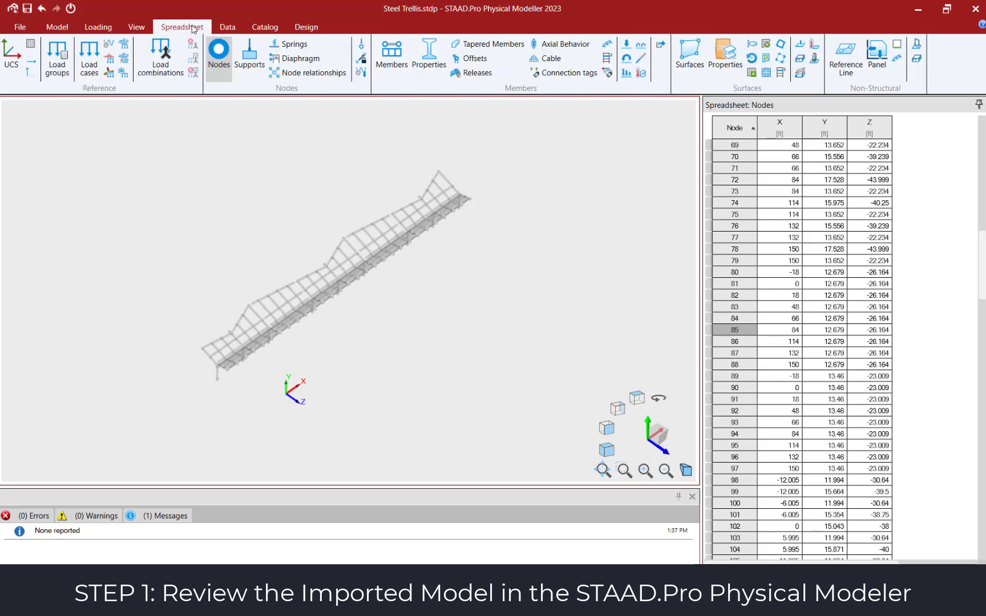
click(434, 66)
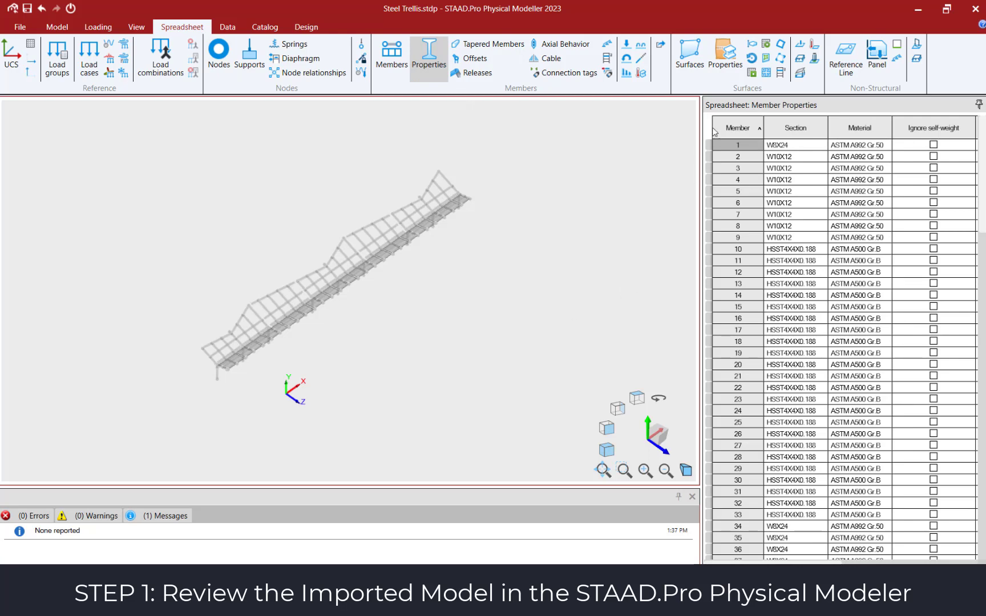
click(725, 63)
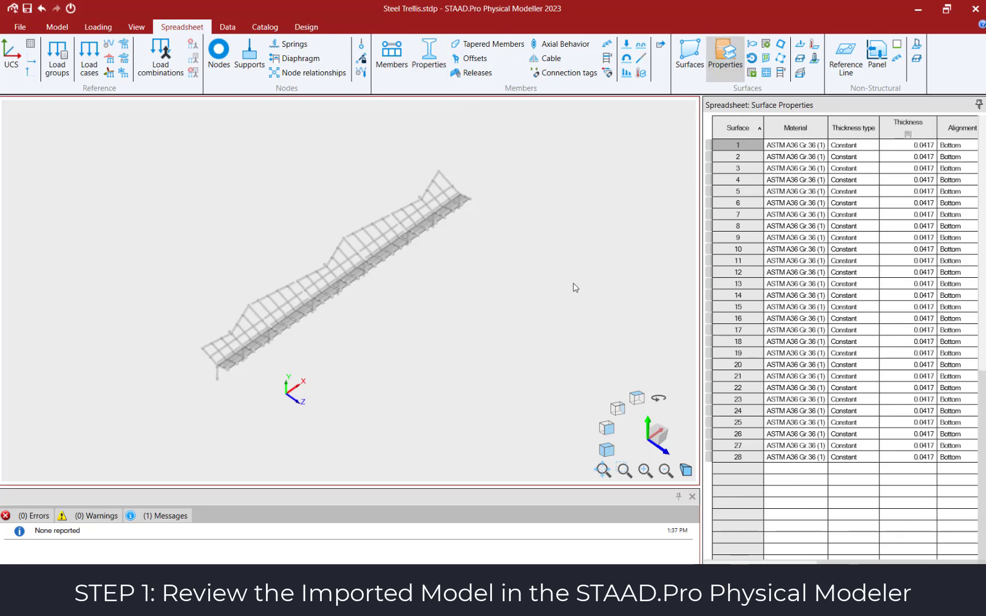
- Edit the ASTM A992 Gr.50 catalog material, setting Fy to 50 kip/in2 and Fu to 65 kip/in2
click(271, 29)
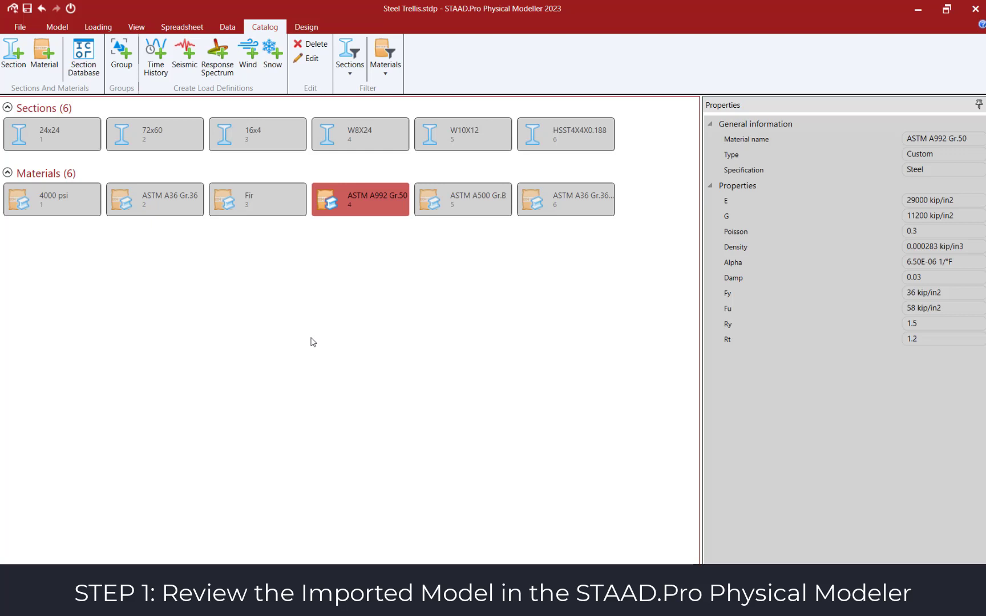
double_click(369, 203)
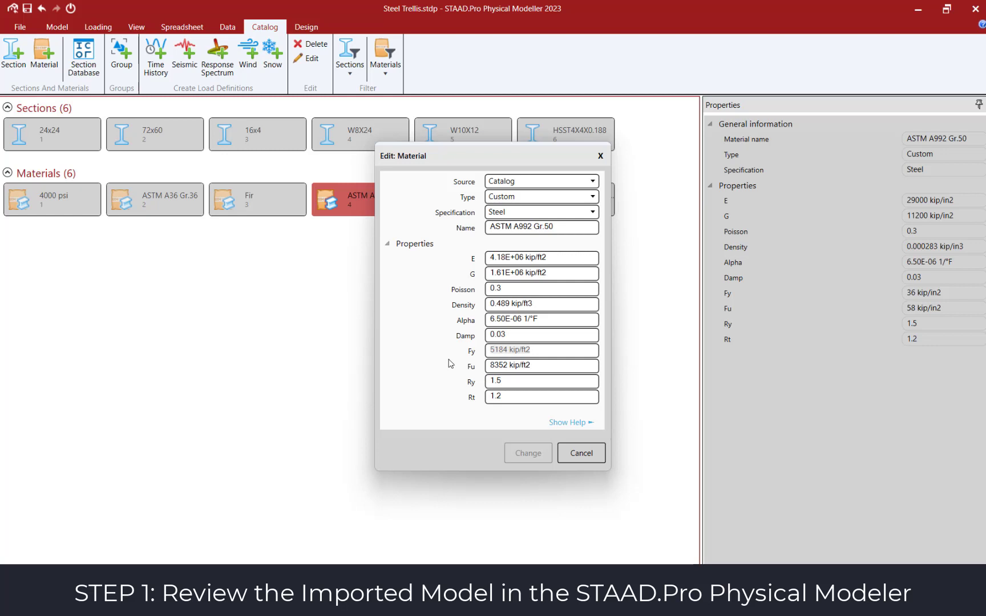
text(50 kip/in2)
key(Tab)
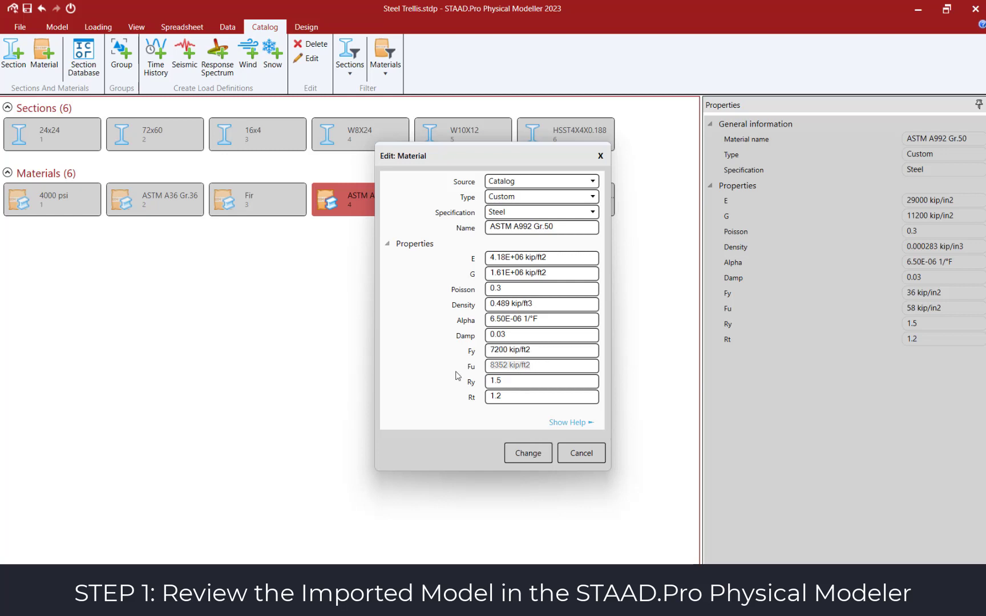
text(65 kip/in2)
click(508, 387)
click(524, 454)
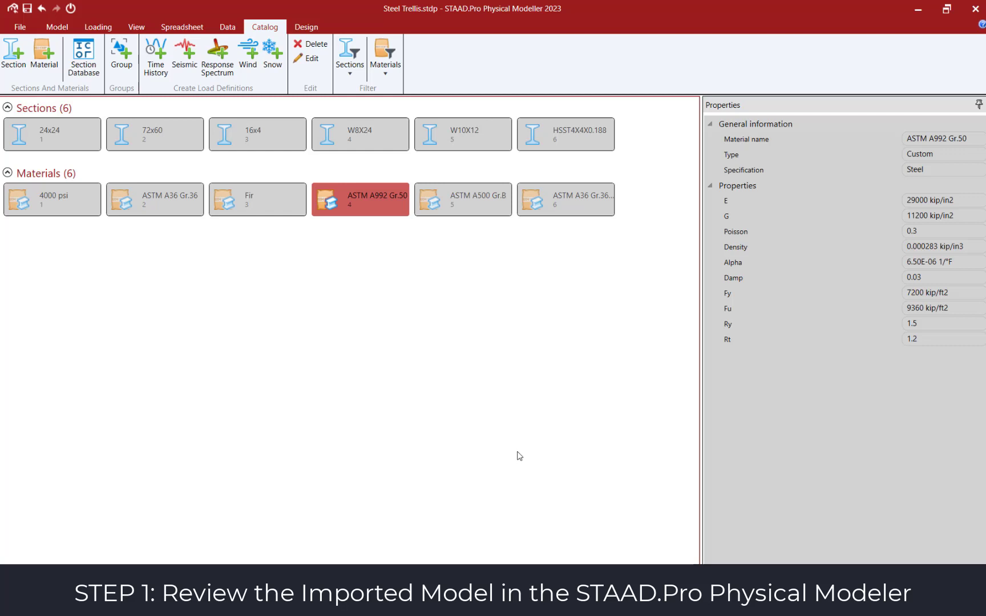
- Set the ASTM A500 Gr.B material's Fy to 6624 kip/ft2 and Fu to 62 kip/in2, and check both A36 Gr.36 materials
double_click(482, 204)
text(6624 kip/ft2)
key(Tab)
text(62 kip/in2)
click(542, 454)
click(579, 202)
click(165, 201)
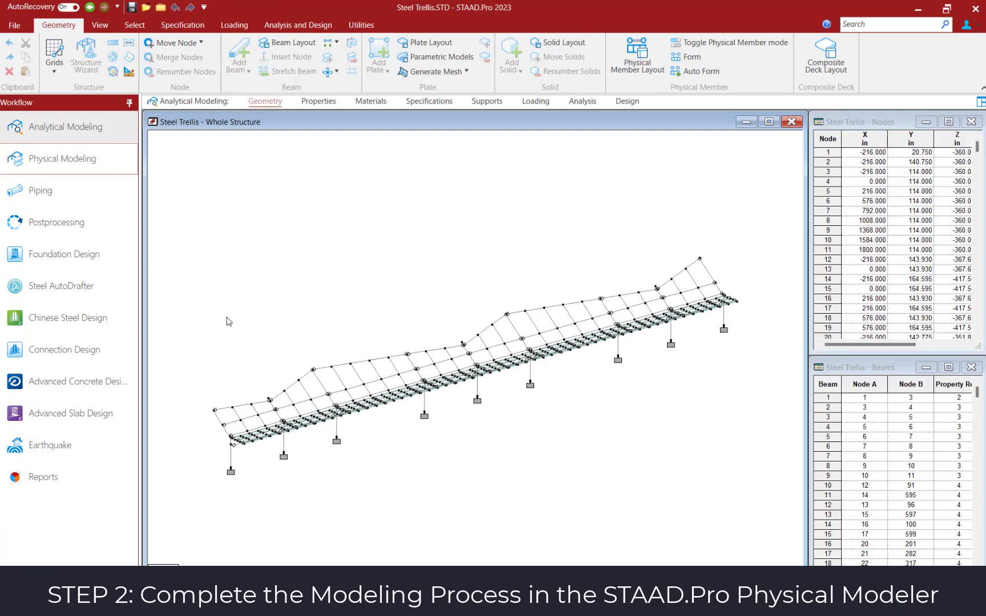
- Review the steel design commands in STAAD.Pro's analytical model, run the analysis and go to postprocessing
click(627, 101)
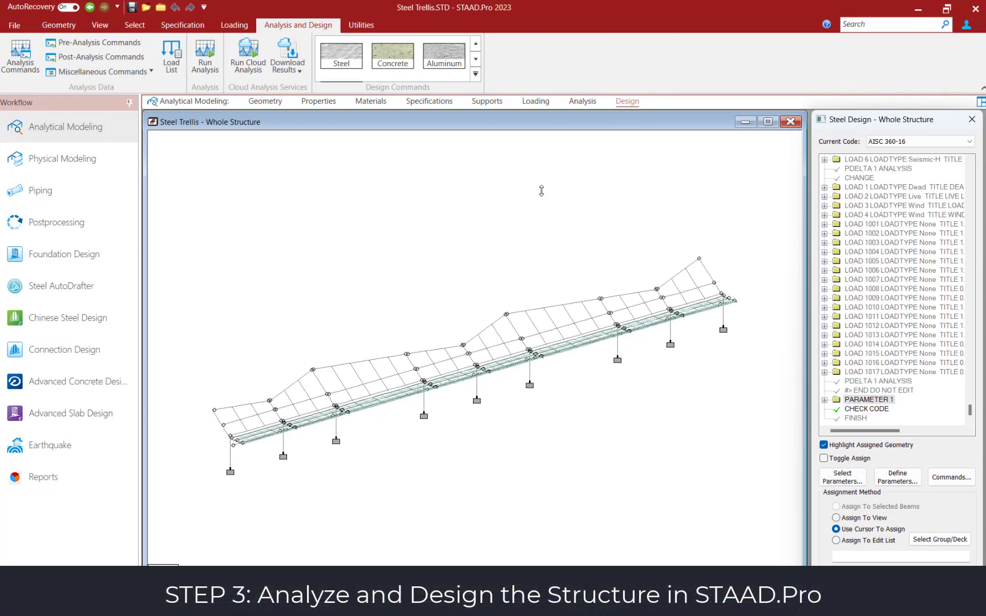
click(205, 58)
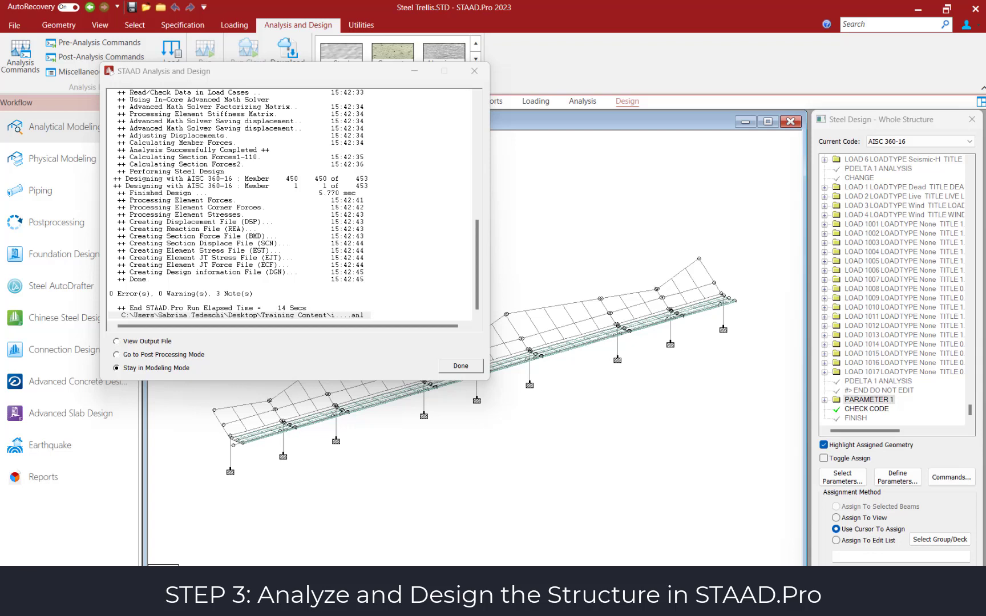
click(139, 294)
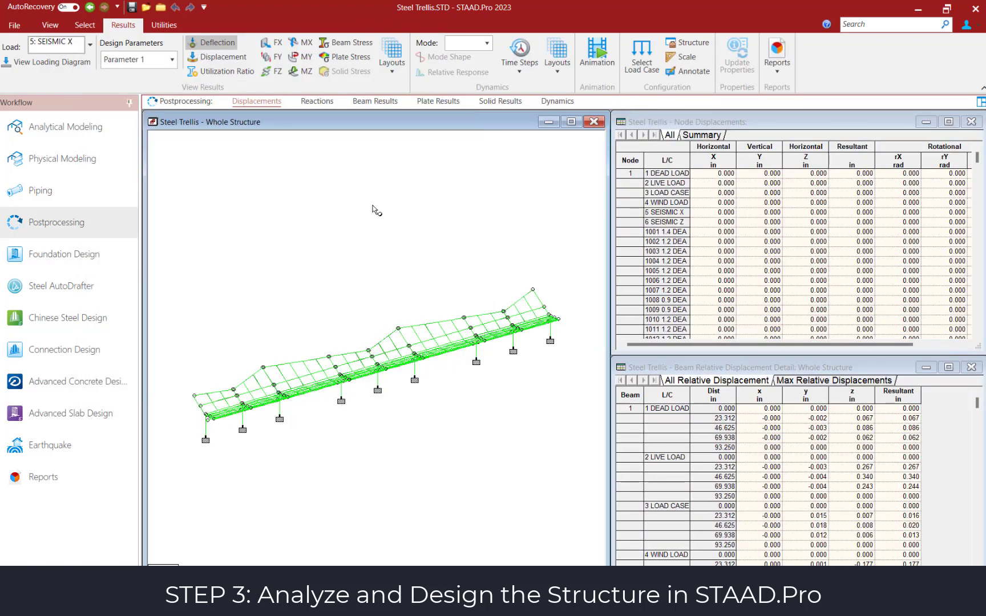
- Show the utilization results, select all beams that fail the design check and return to the physical model
click(392, 57)
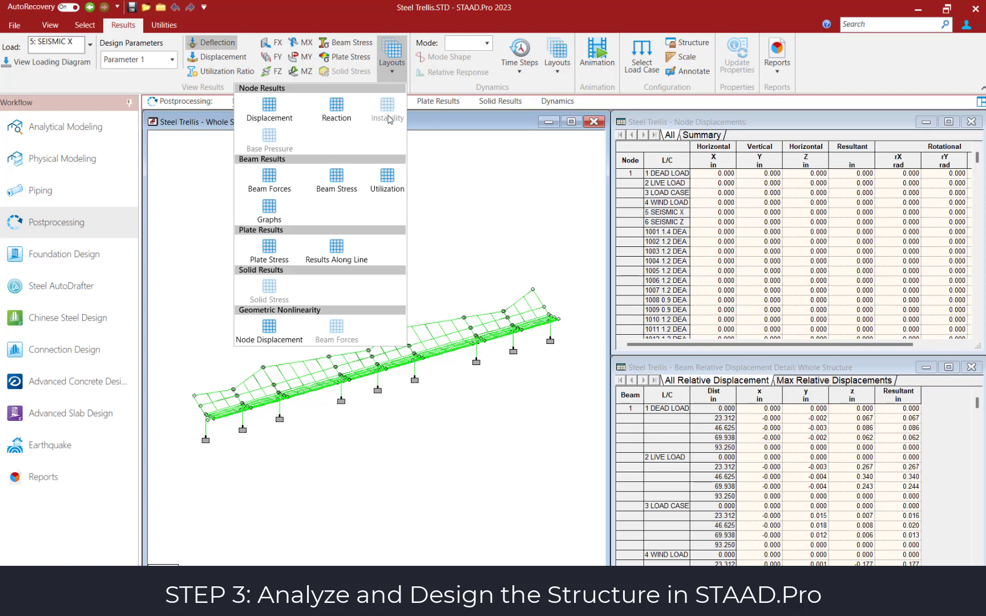
click(387, 181)
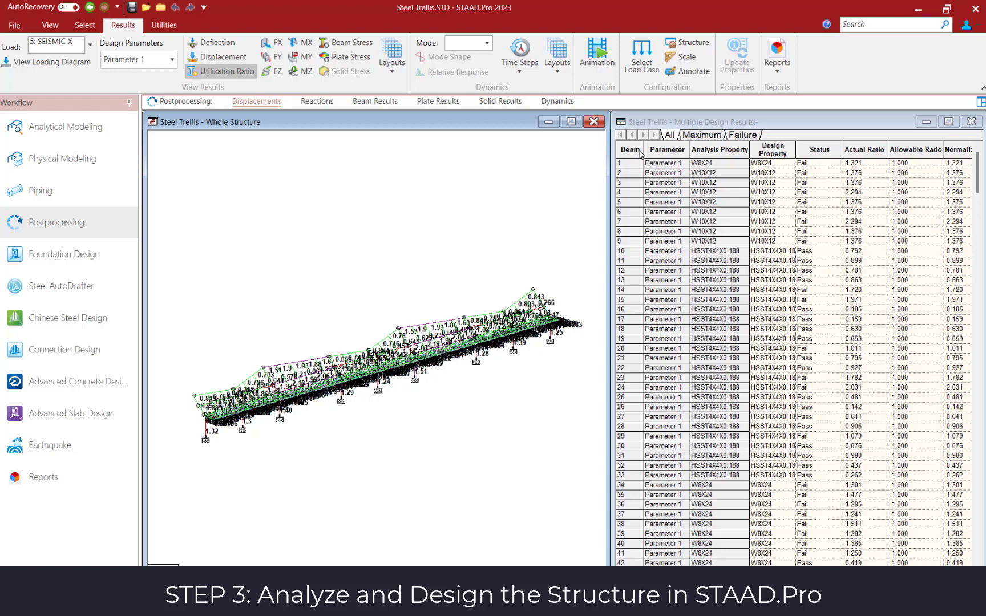
click(752, 137)
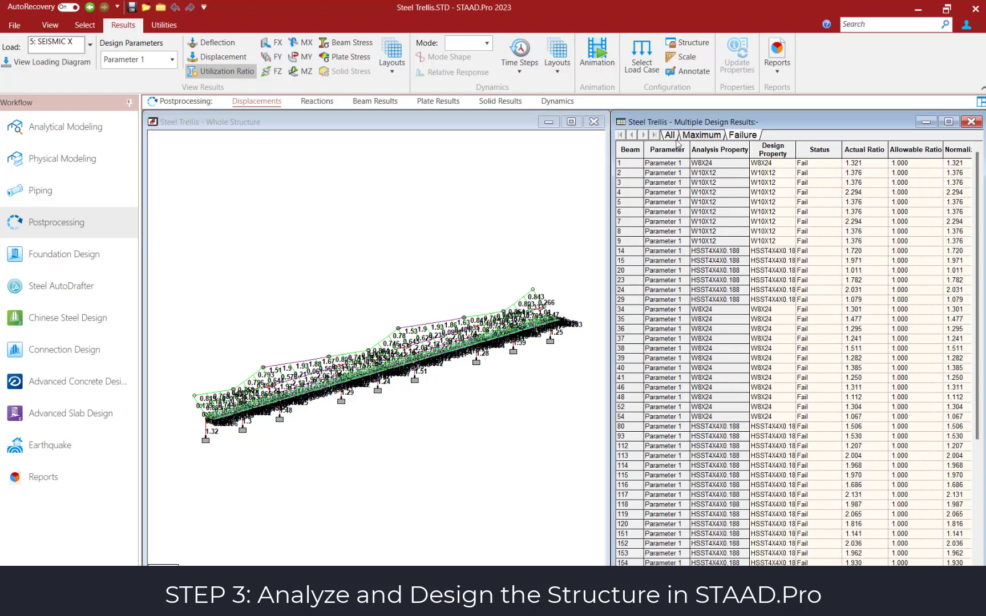
click(638, 147)
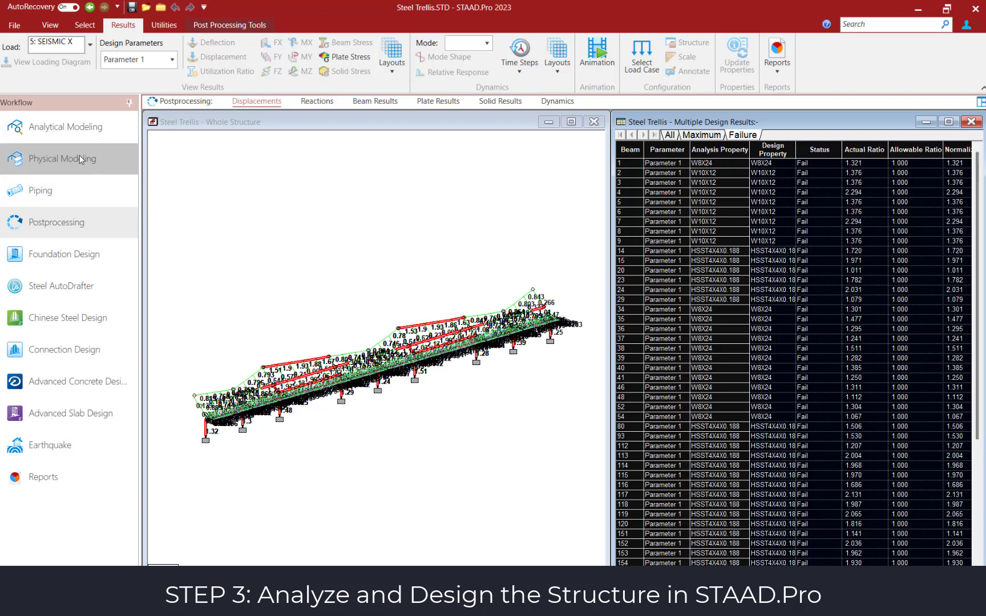
click(63, 159)
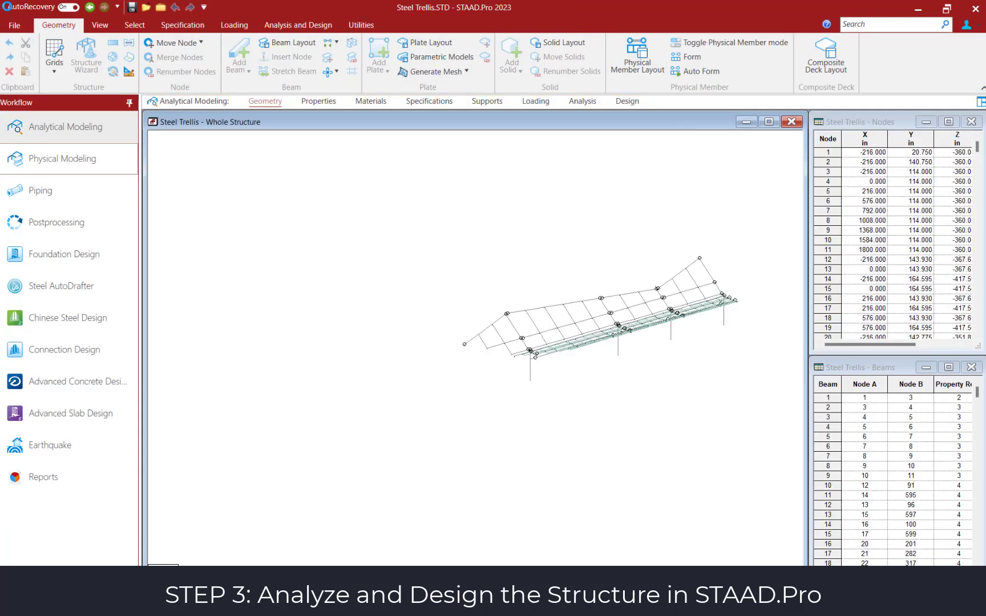
- Reopen the postprocessing utilization results for the revised trellis model and check its failure list
click(42, 222)
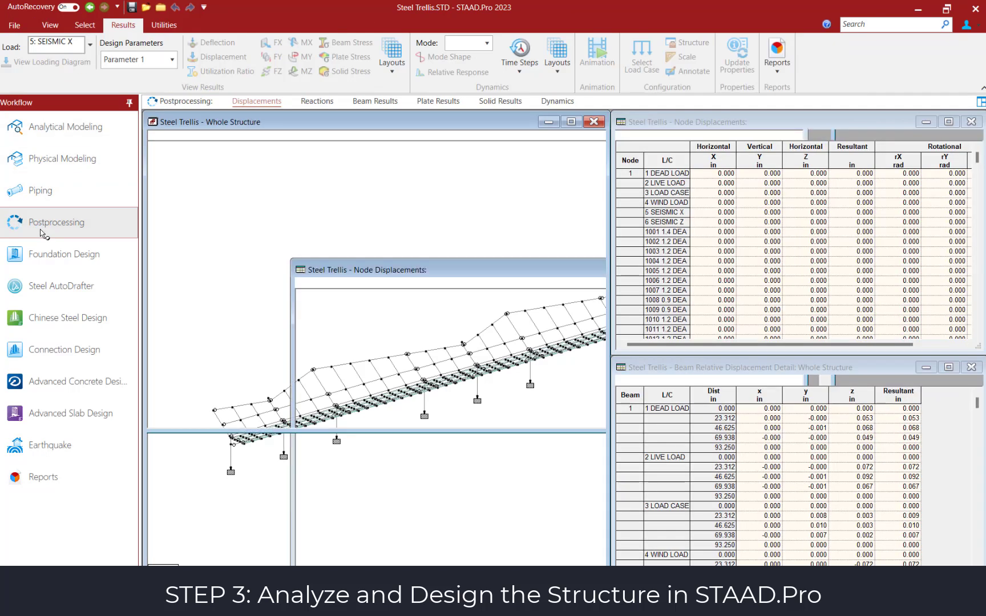
click(388, 63)
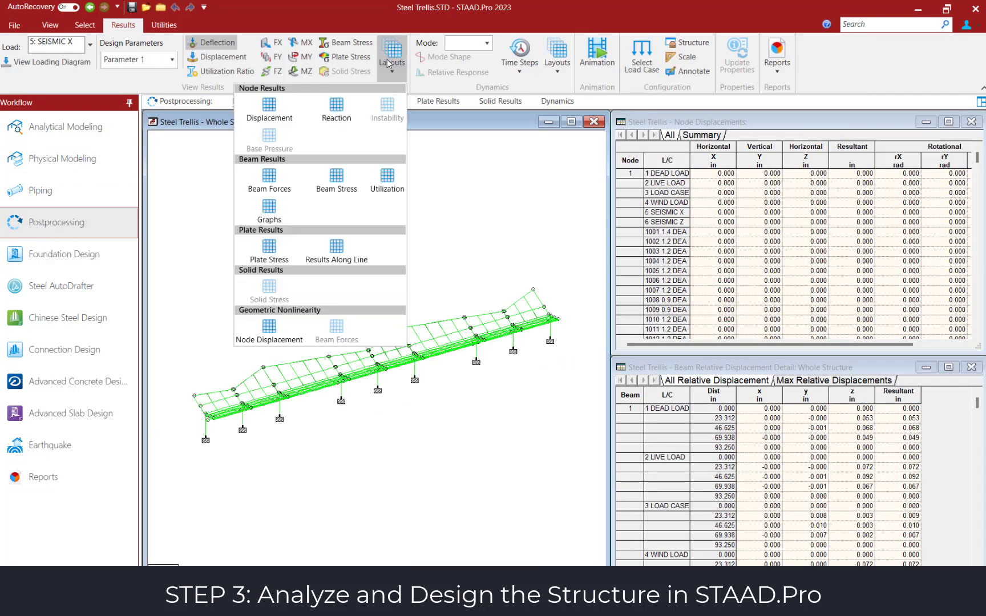
click(385, 187)
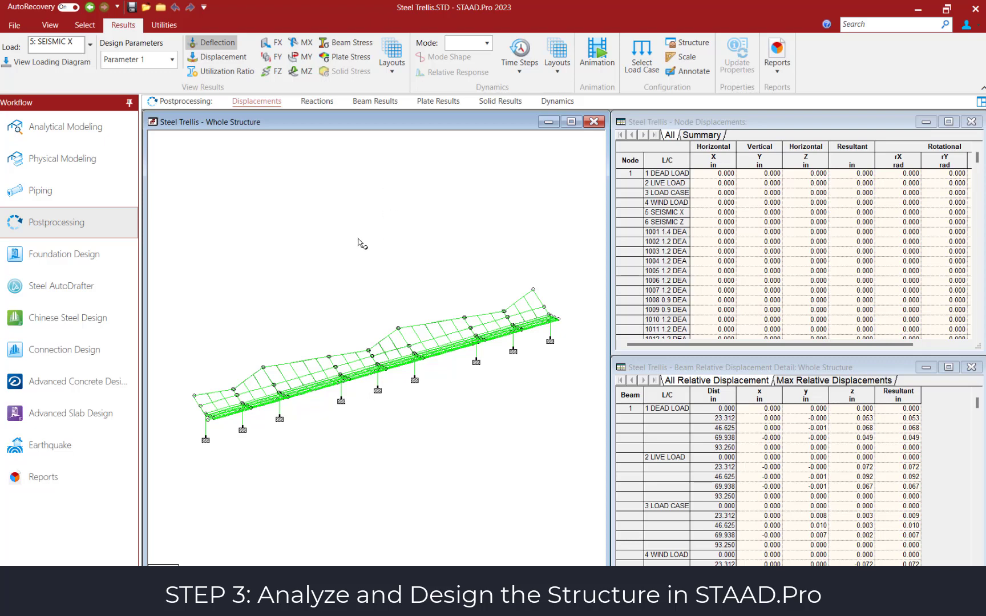
click(392, 60)
click(386, 183)
click(745, 136)
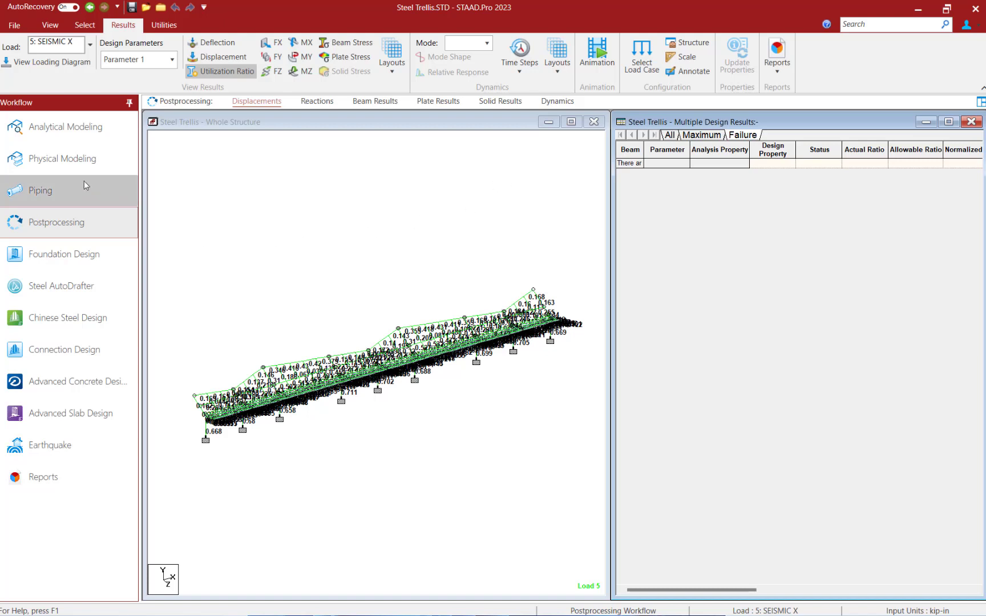
- Switch to STAAD.Pro Physical Modeller and enable design results in the iTwin Services cloud synchronization settings
key(super+d)
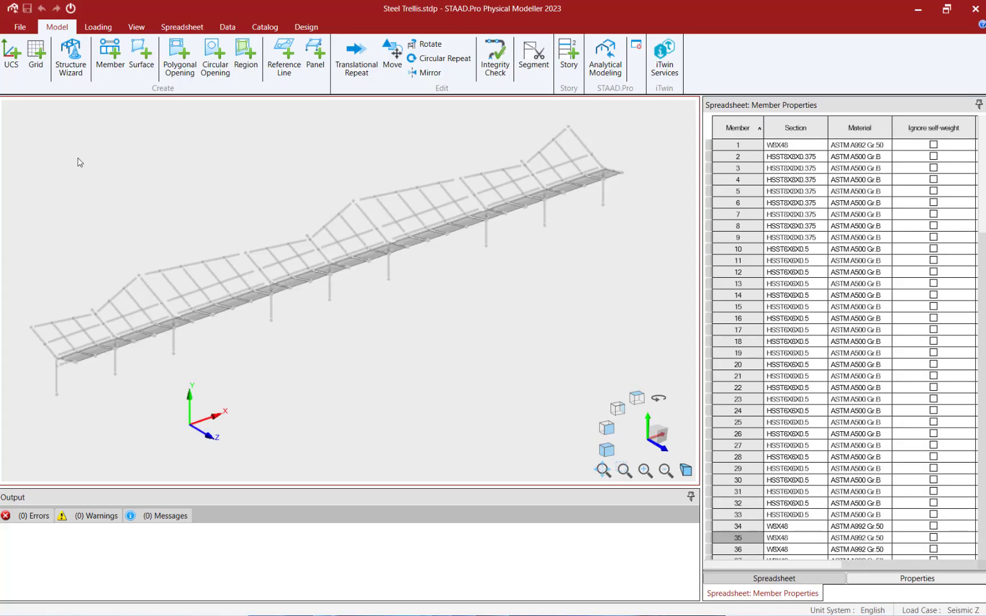
click(664, 57)
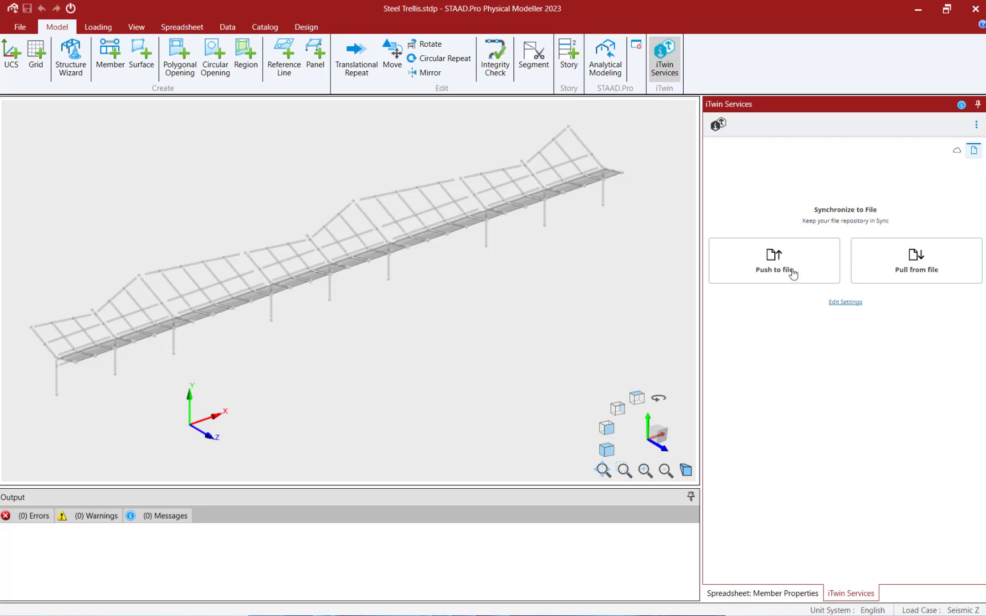
click(956, 152)
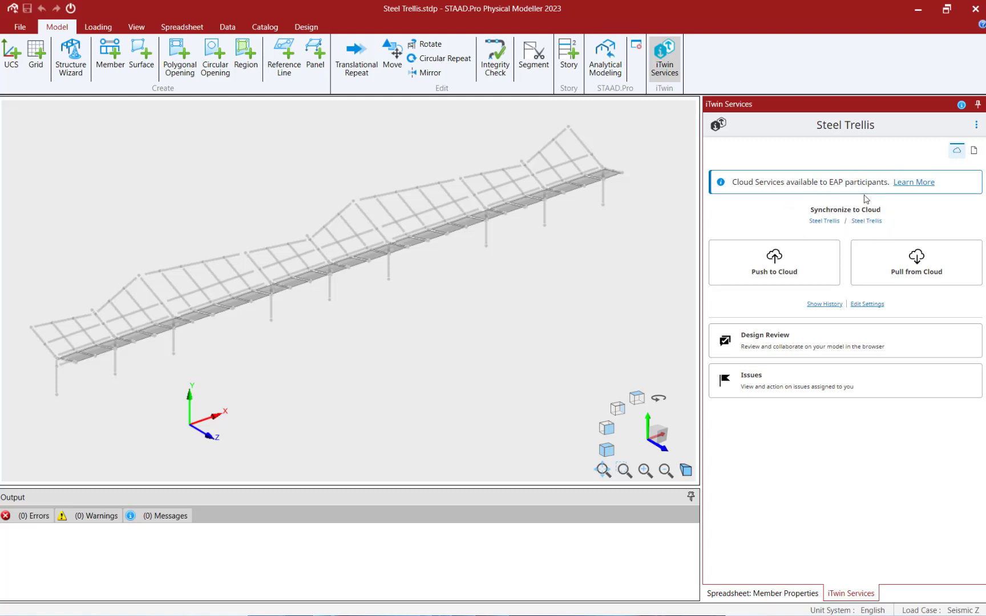
click(872, 308)
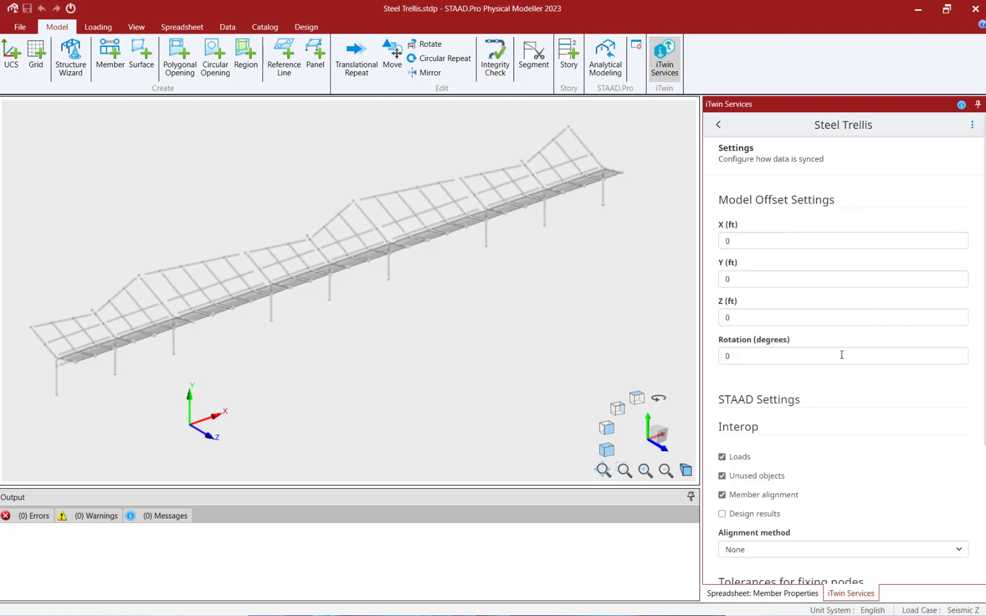
scroll(847, 393, down, 3)
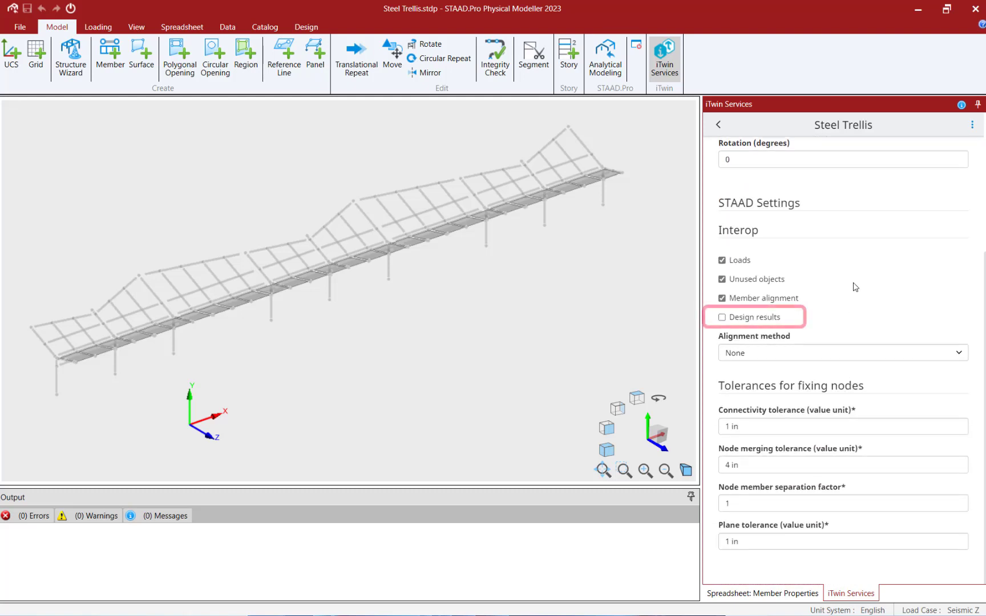
click(721, 318)
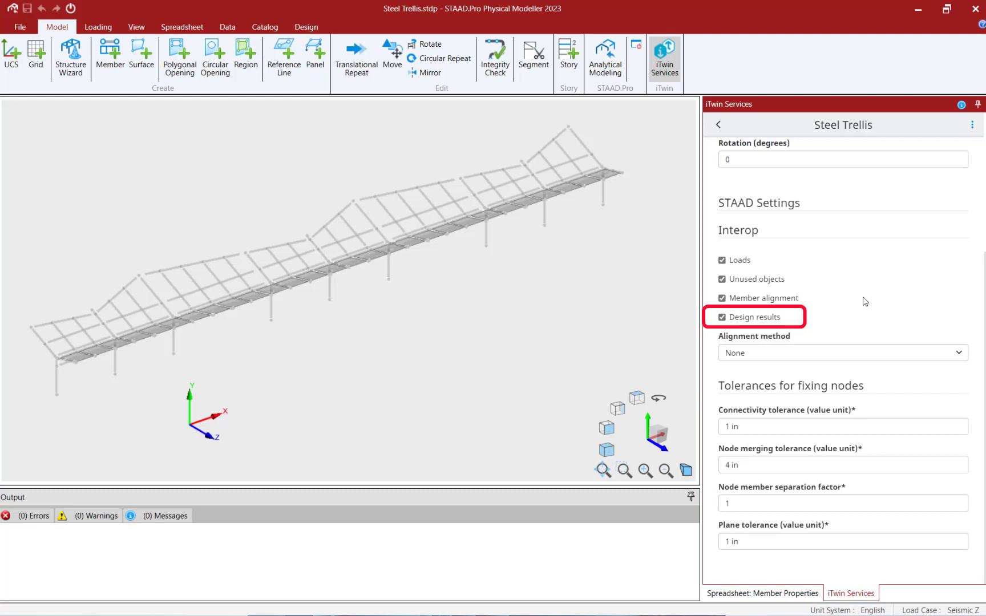
click(718, 125)
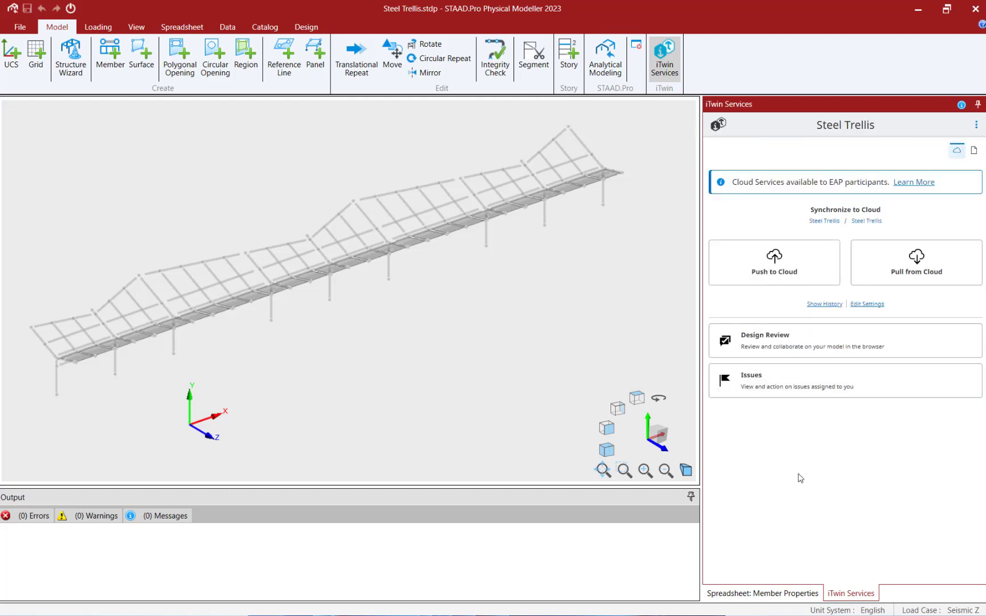
- Push the model to the cloud as named version "STAAD Steel Design Results" with change management shown
click(779, 272)
click(813, 292)
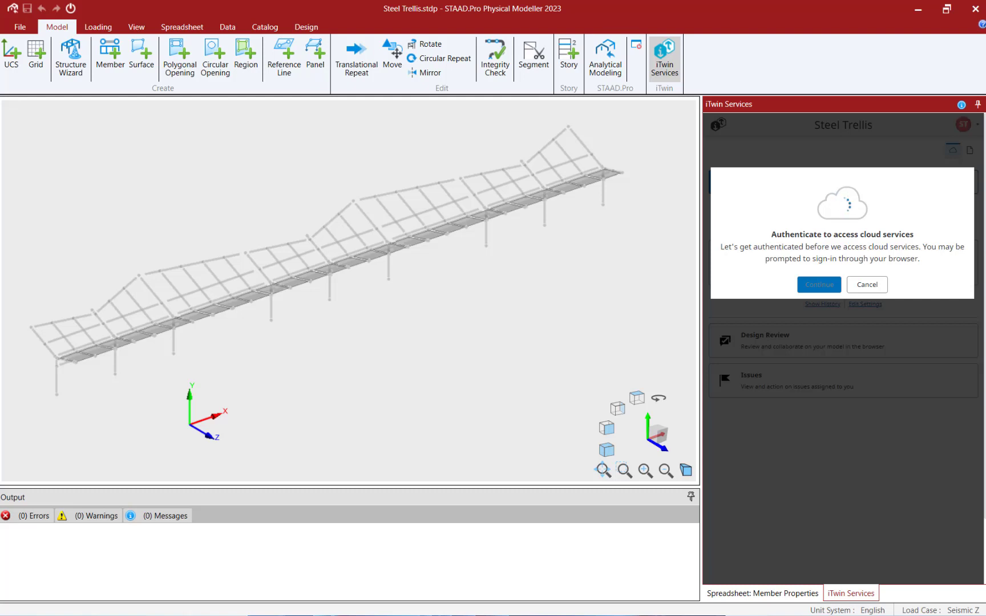
click(748, 229)
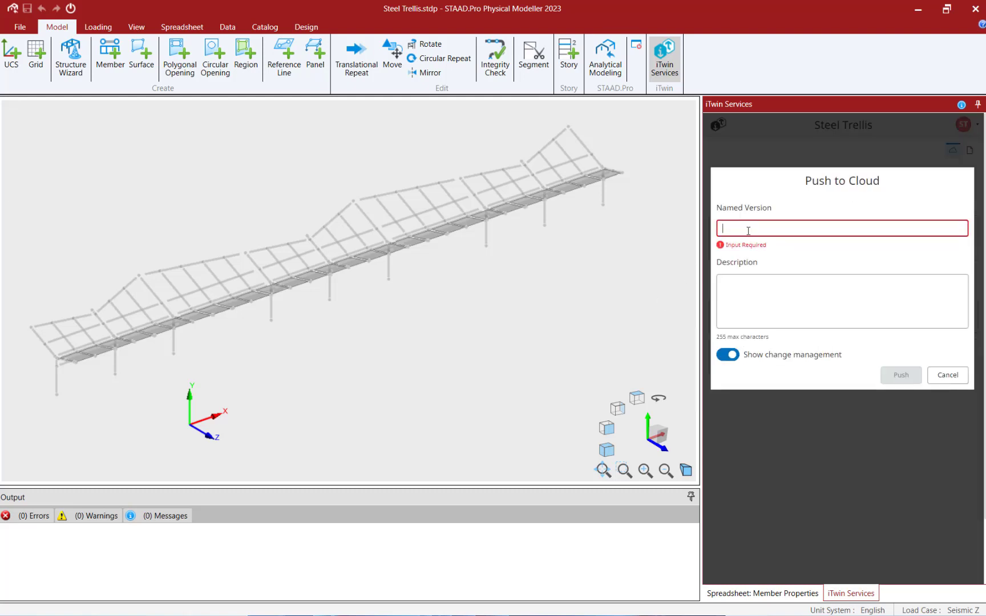
text(STAAD Steel Design Results)
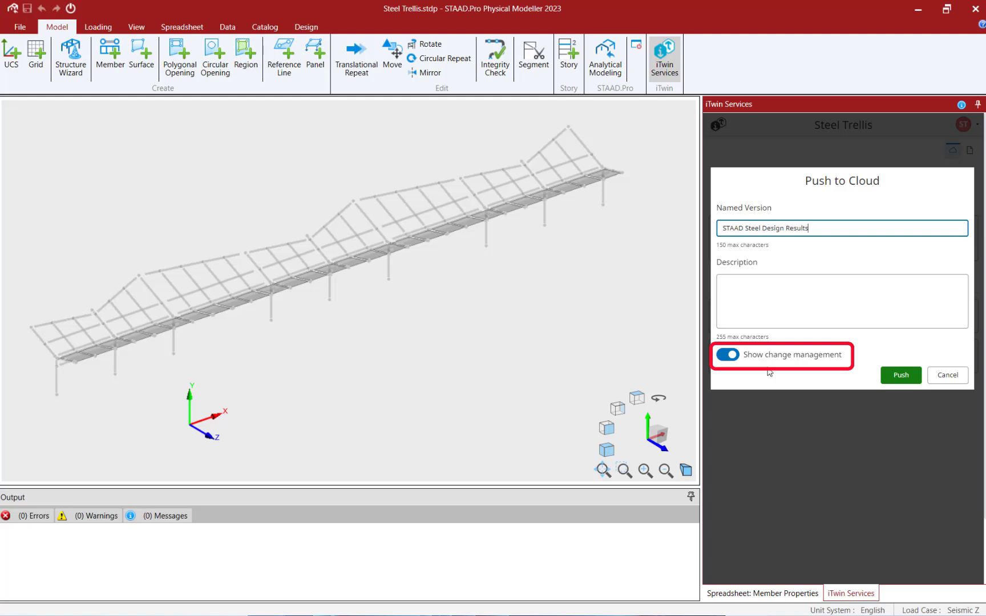
click(898, 376)
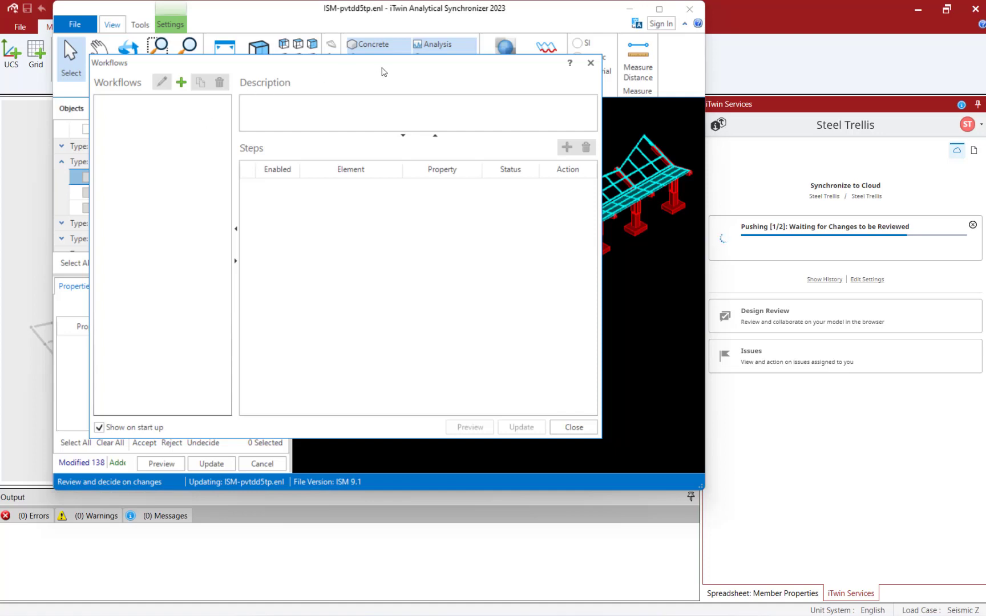
- Dismiss the Workflows dialog in the maximized iTwin Analytical Synchronizer and limit the object list to deleted items
click(589, 64)
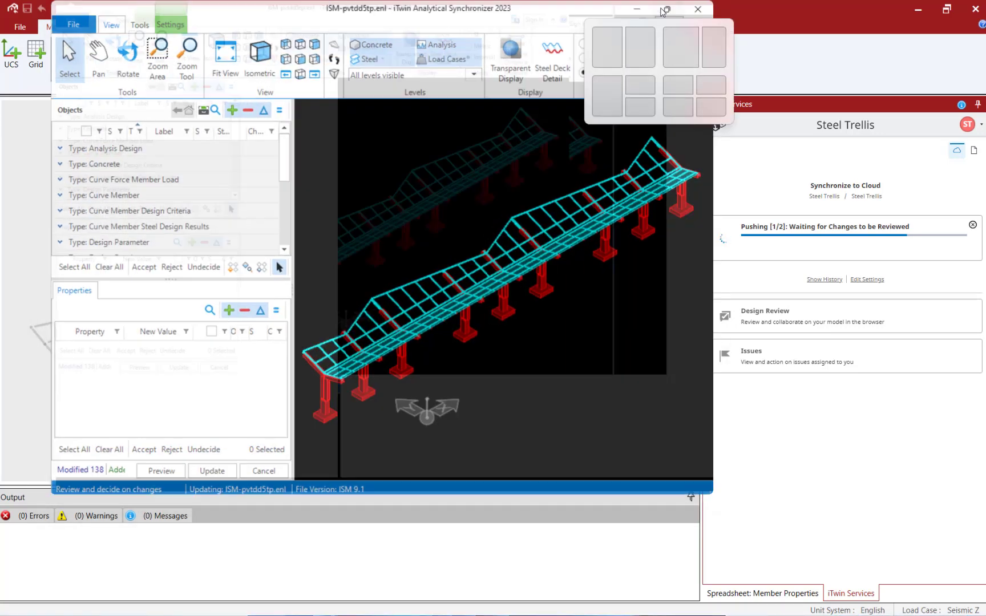
click(660, 10)
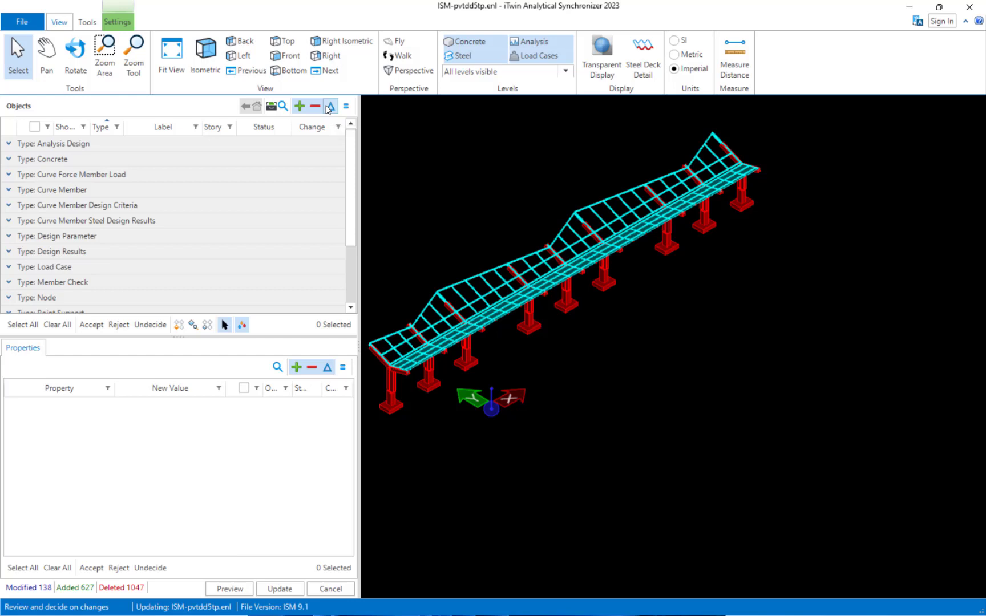
click(329, 106)
click(300, 106)
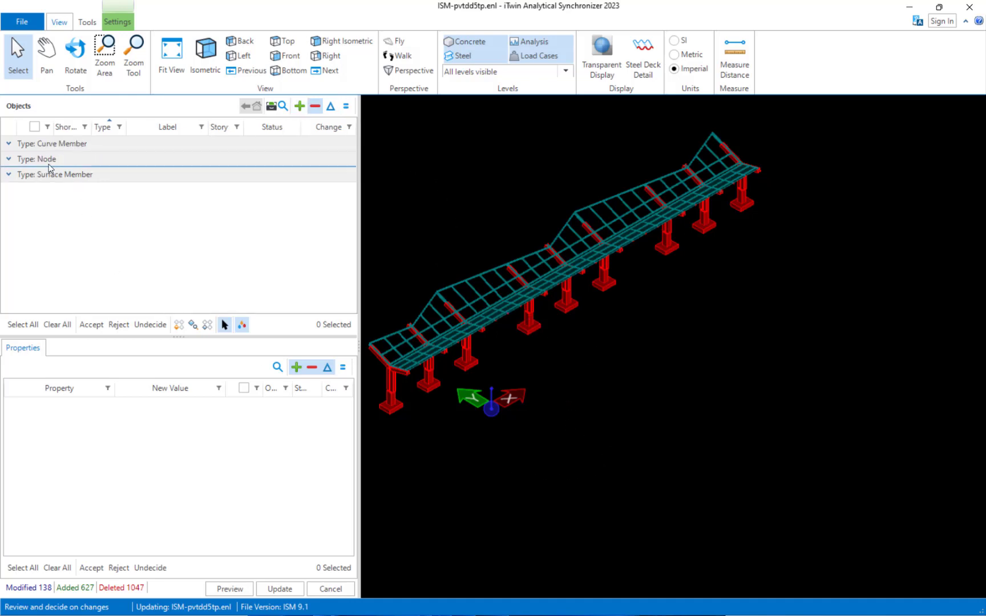
- Review the deleted curve members, nodes and surface members, and reject all these deletions with a preview of the result
click(8, 143)
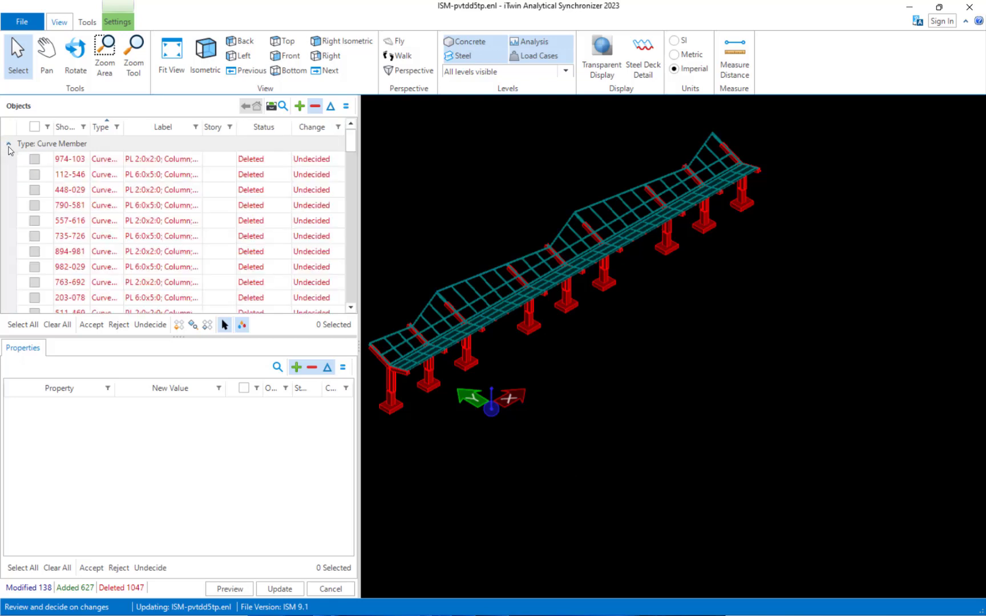
click(9, 146)
click(9, 159)
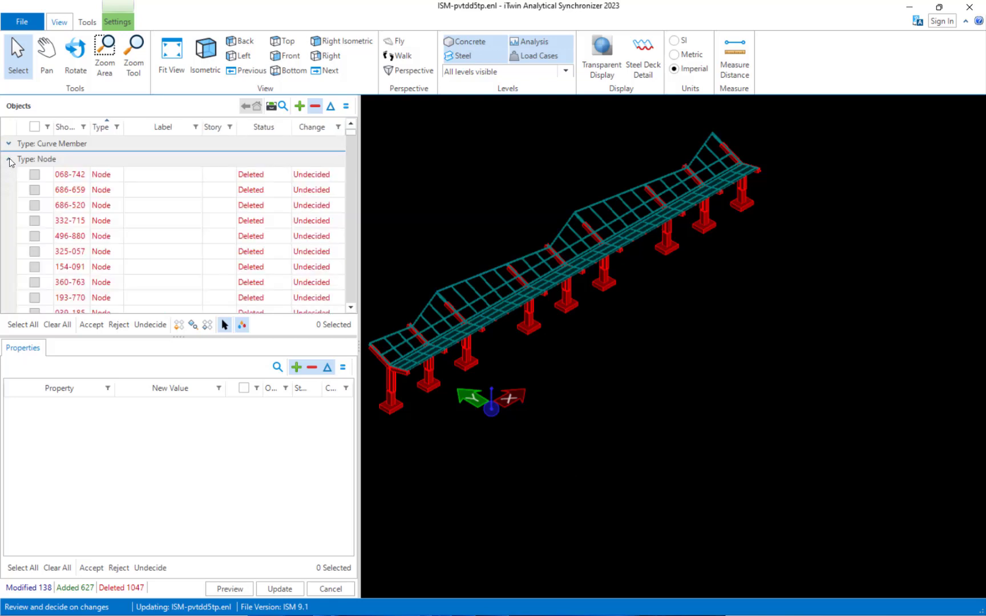
click(9, 159)
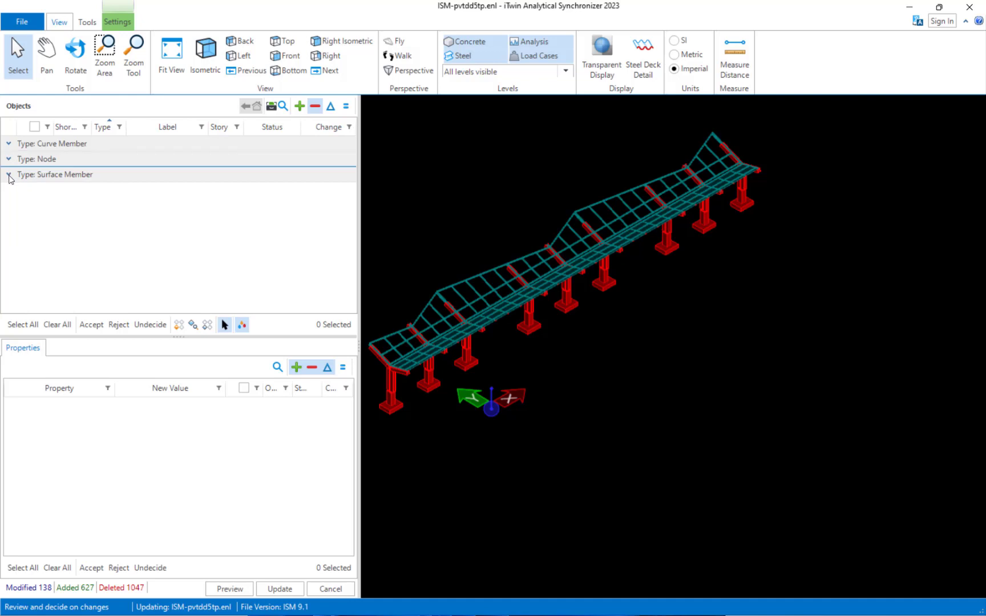
click(9, 174)
click(10, 175)
click(22, 325)
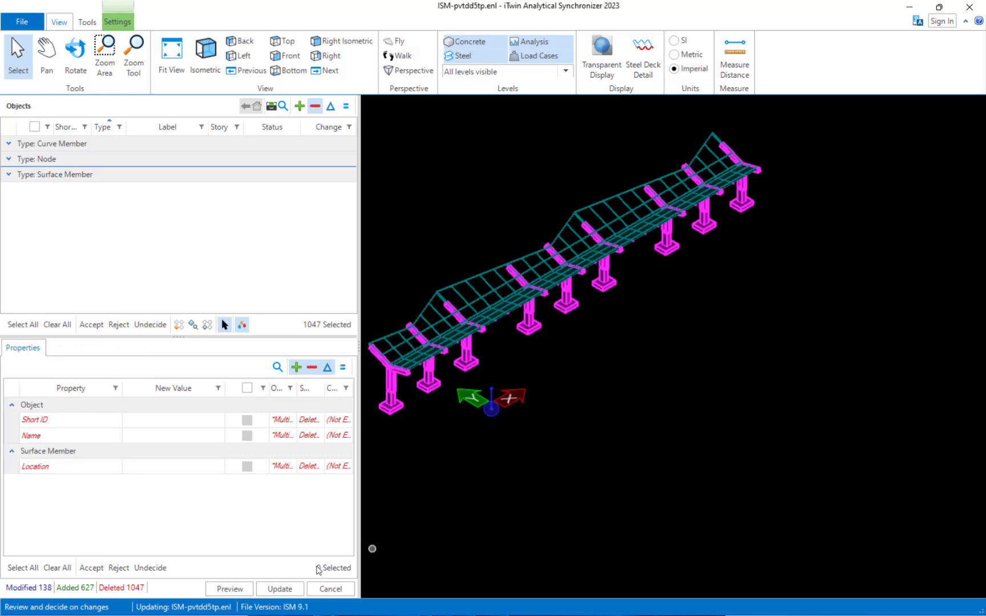
click(233, 589)
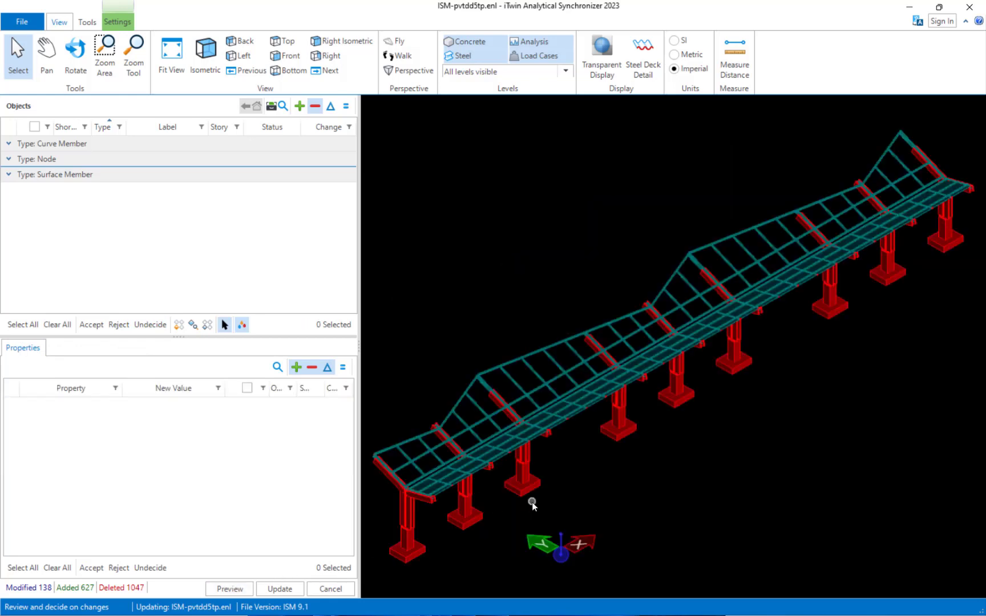
- List only the added objects, accept all of them and preview the result in the model
click(315, 106)
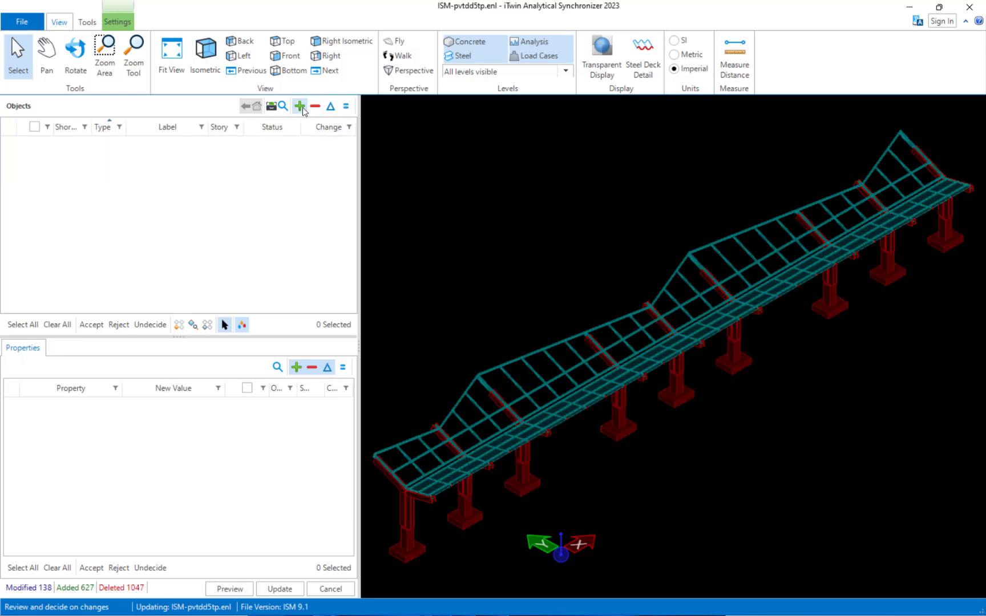
click(300, 106)
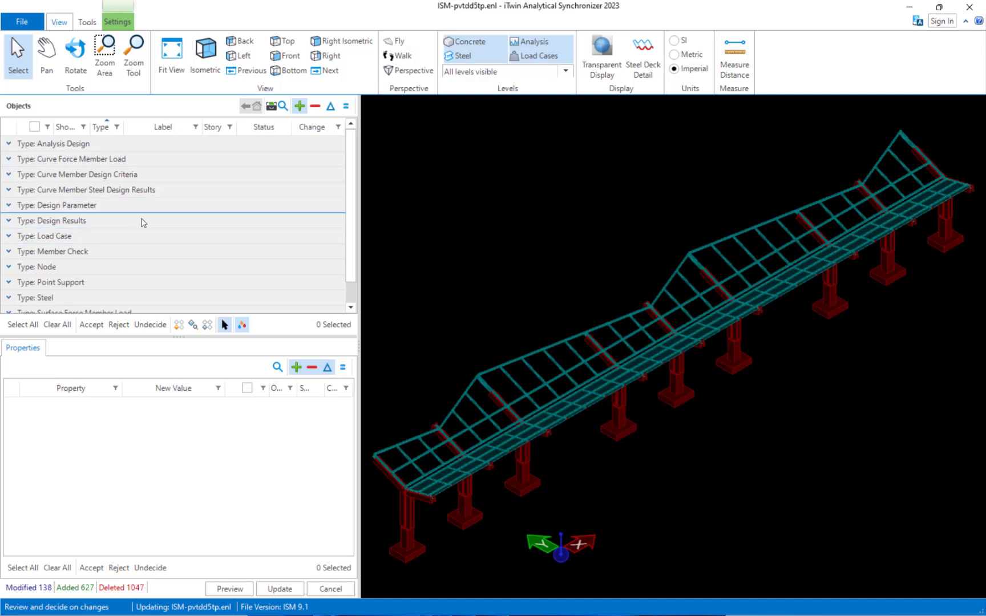
scroll(162, 211, down, 1)
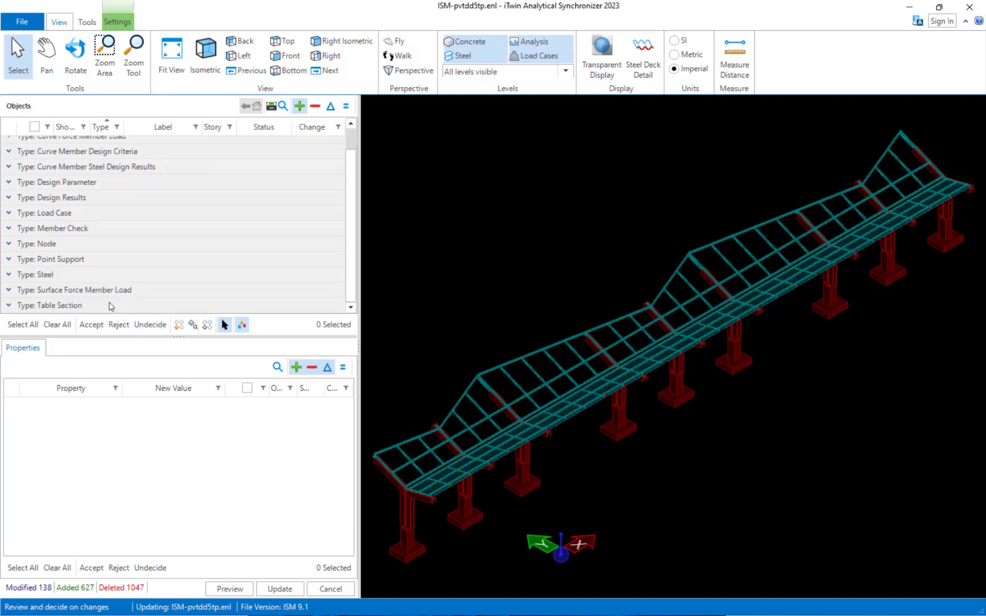
scroll(123, 268, up, 1)
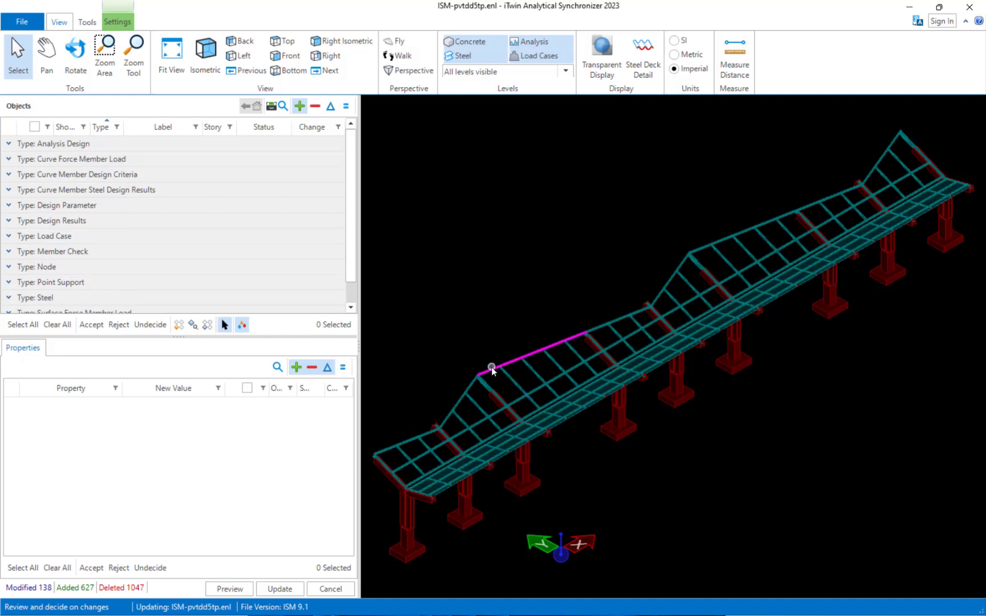
click(35, 325)
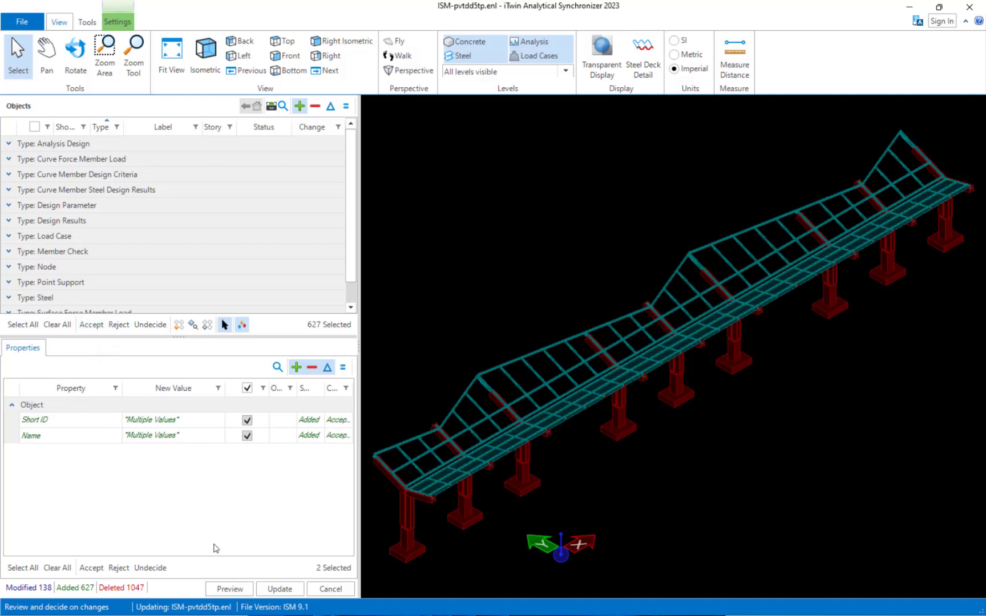
click(227, 589)
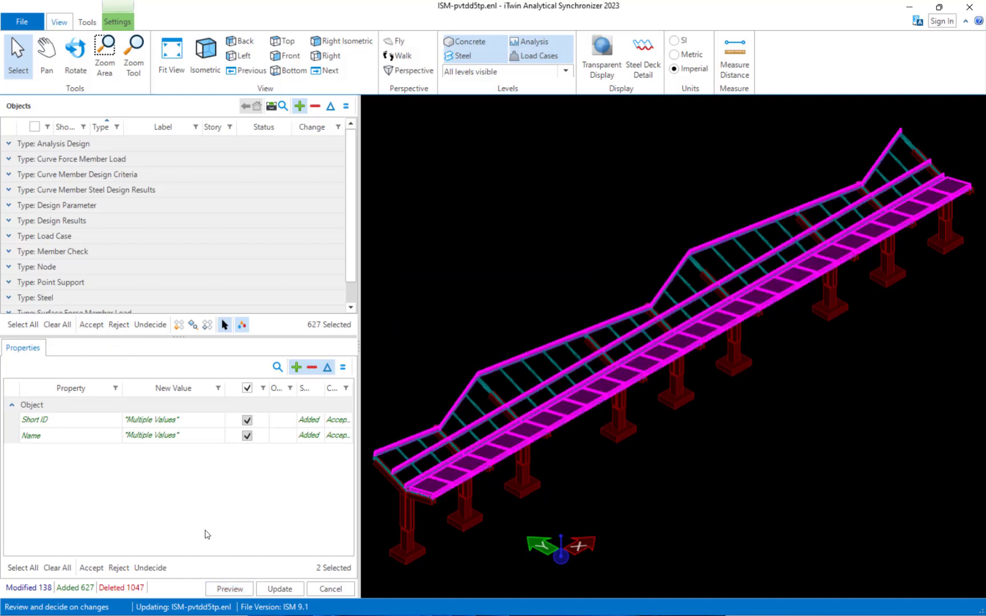
click(504, 240)
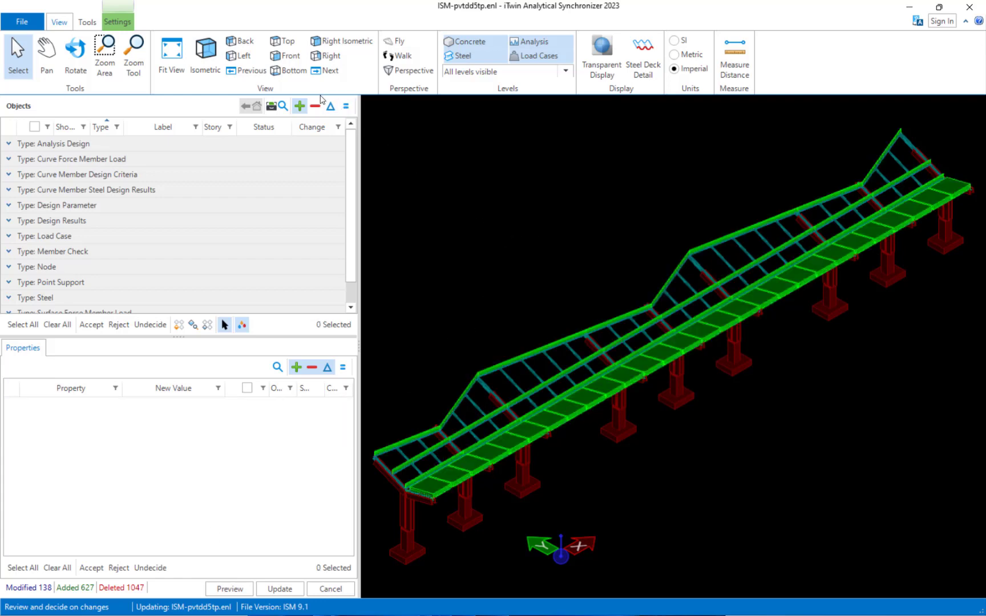
- Limit the object list to modified items and inspect the Concrete, Curve Member, Steel, Story and Surface Member groups
click(300, 107)
click(331, 106)
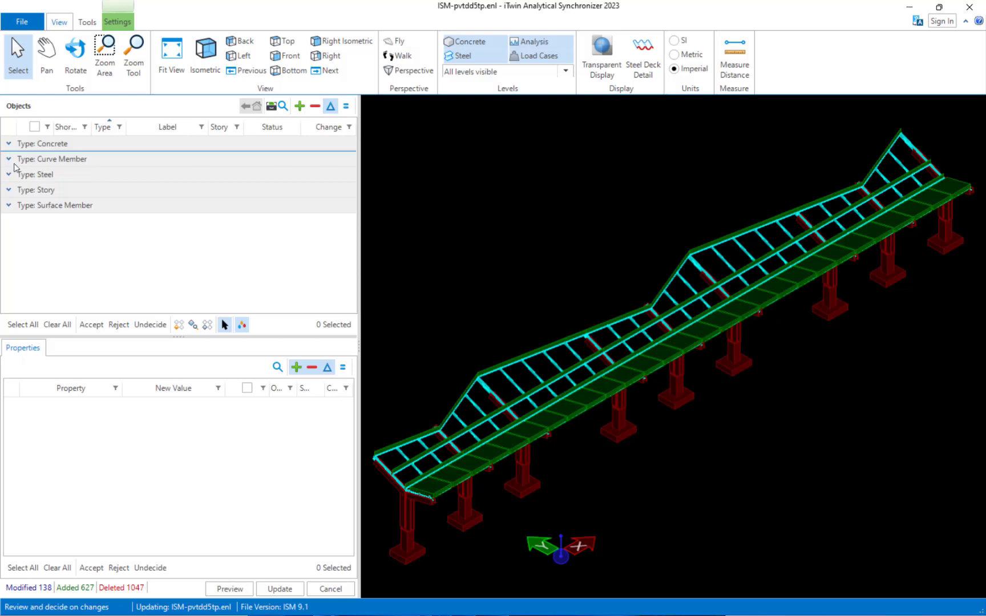
click(9, 145)
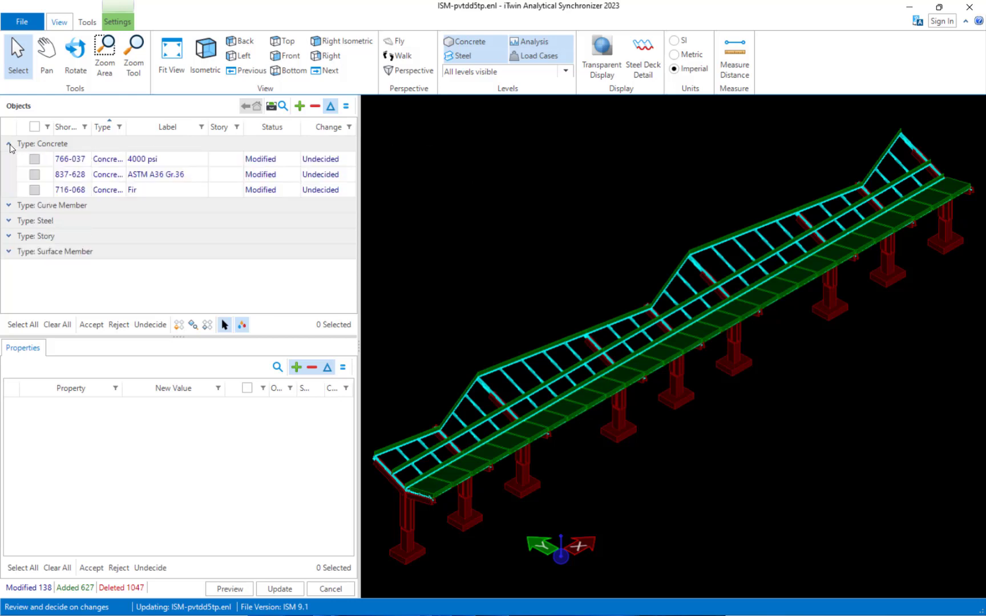
click(9, 144)
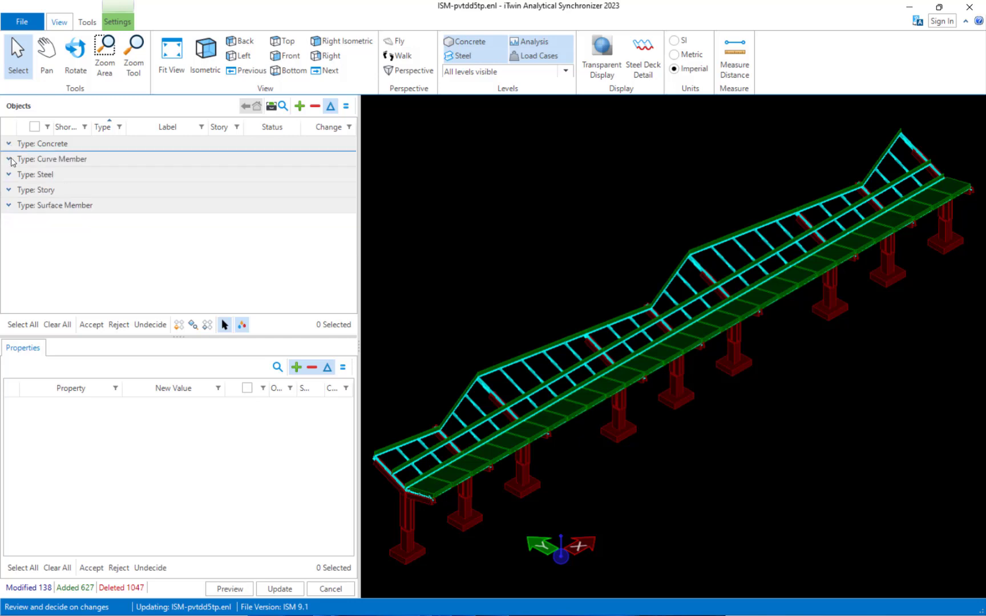
click(9, 160)
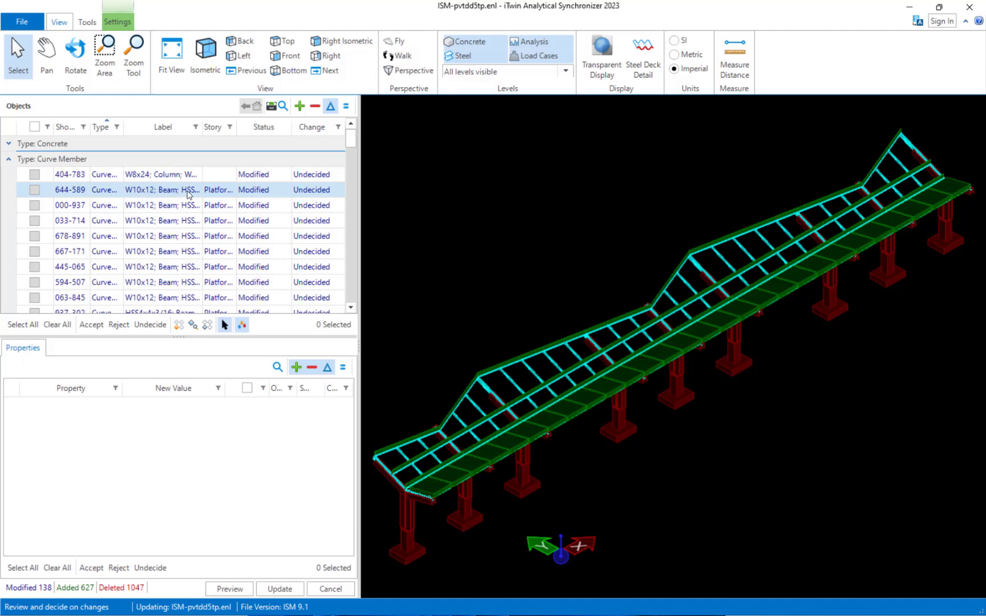
click(9, 160)
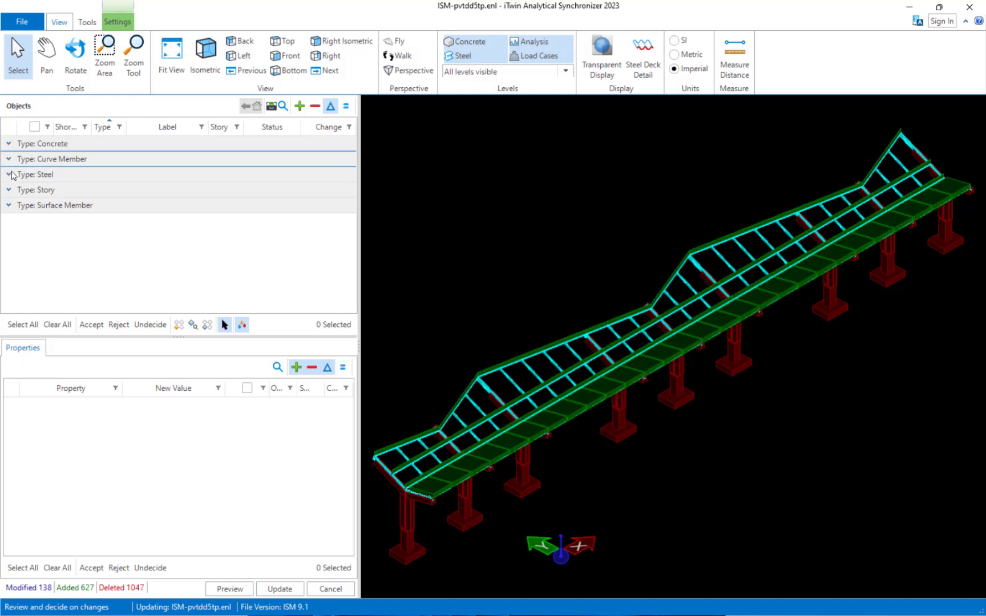
click(9, 175)
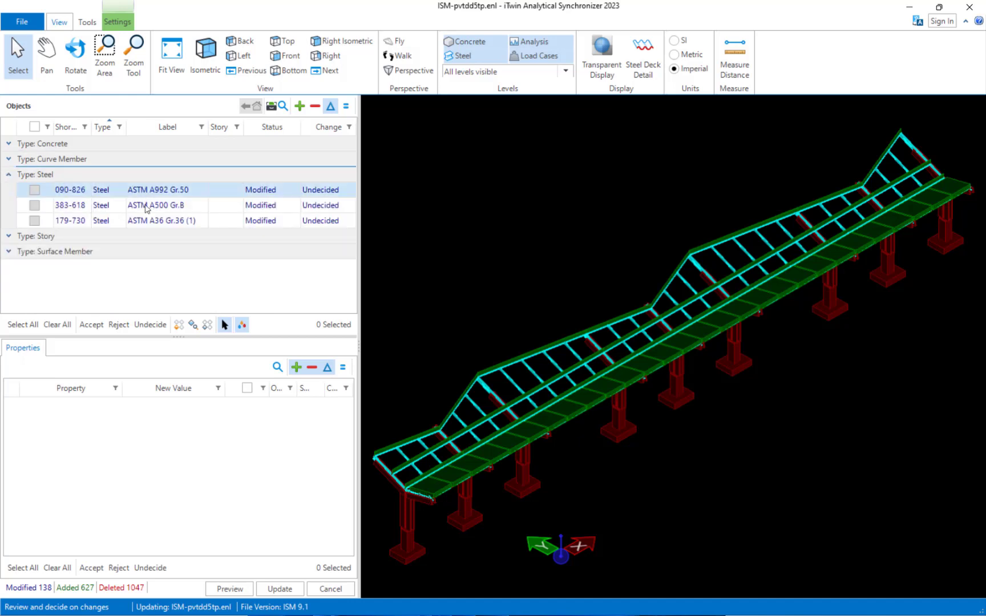
click(10, 175)
click(11, 191)
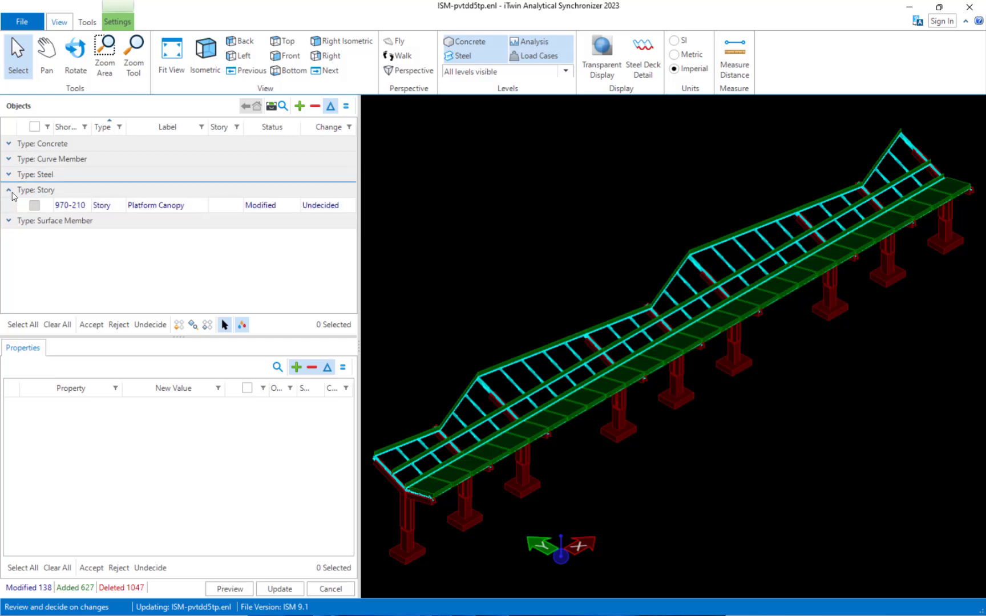
click(11, 192)
click(11, 207)
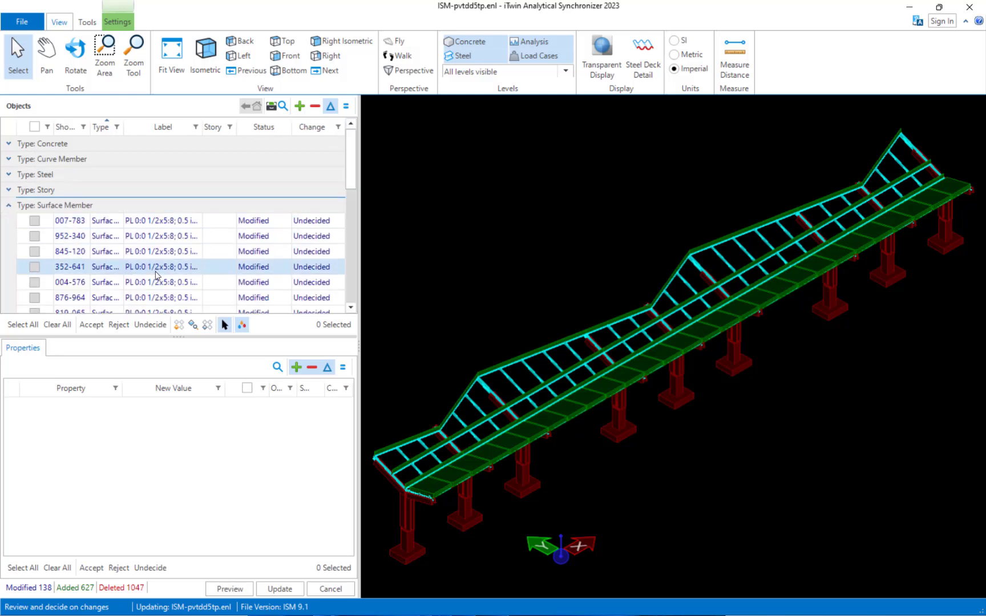
scroll(157, 274, down, 4)
scroll(49, 217, up, 5)
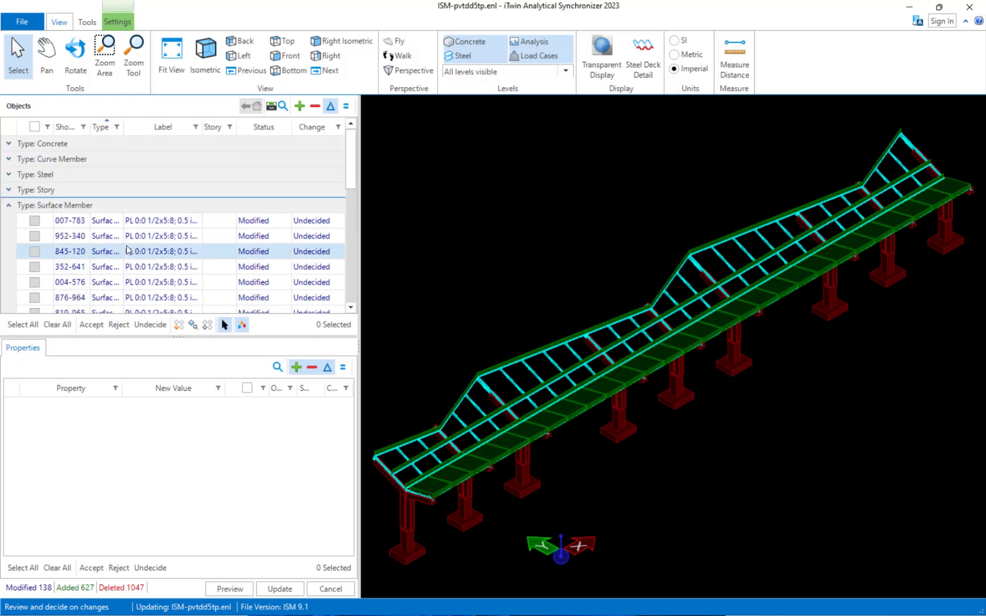
click(9, 206)
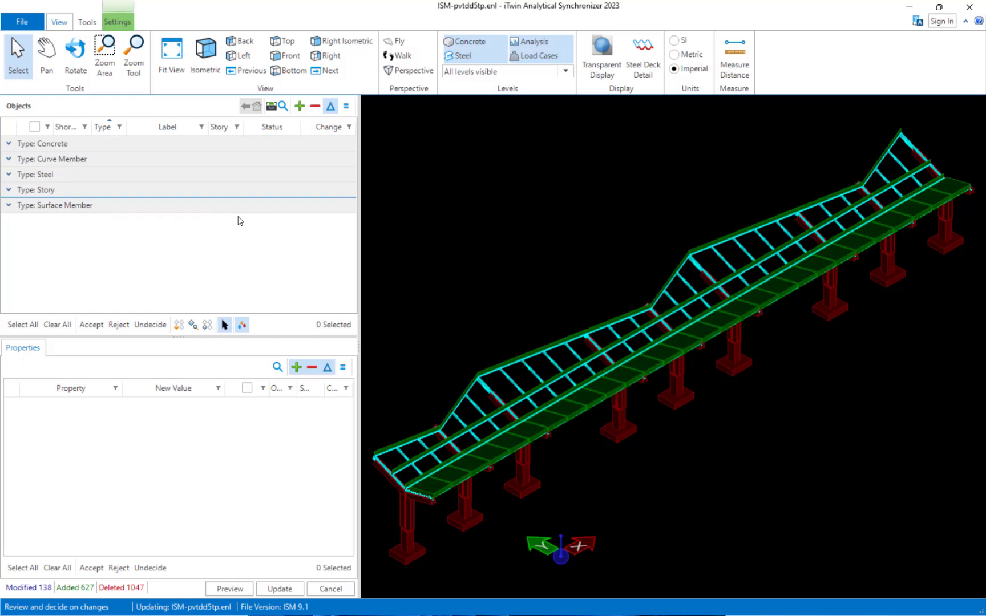
- Accept all modified objects and preview the result in the model
click(24, 325)
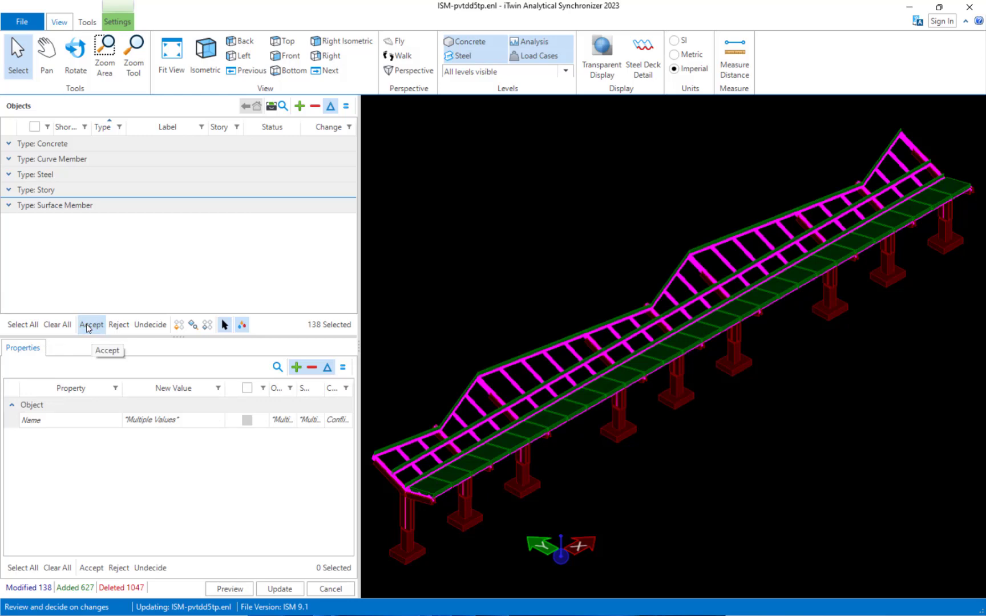
click(89, 325)
click(230, 588)
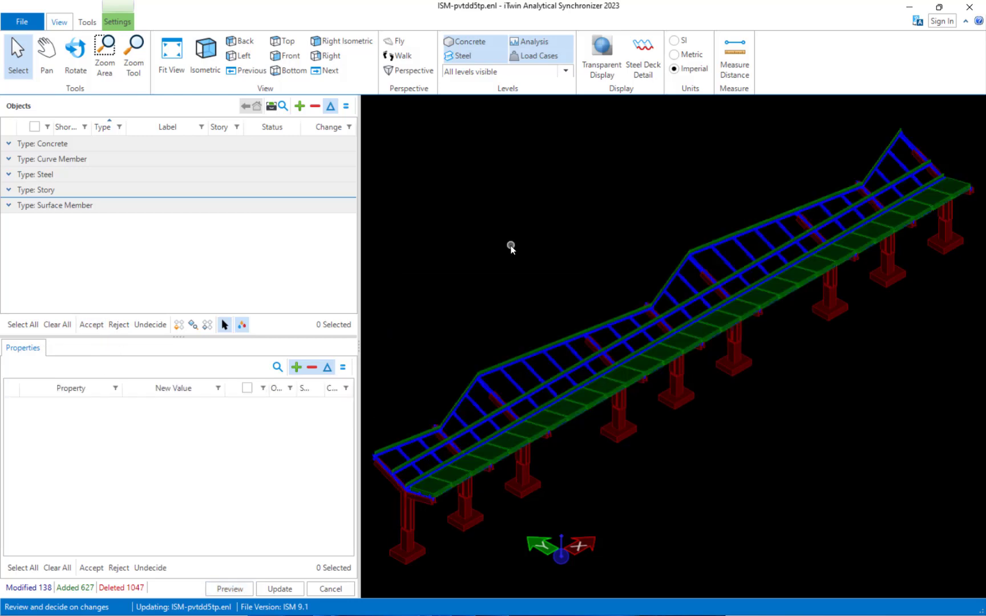
- Update the repository with the commit message "STAAD Steel Design Results" marked as a major change
click(279, 590)
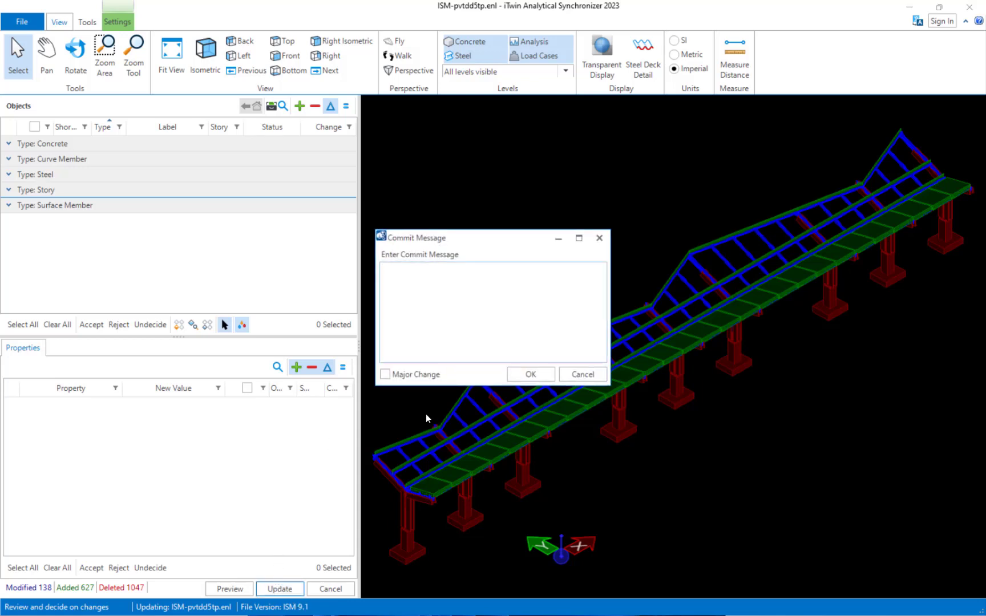
click(403, 375)
text(STAAD Steel Design Reults)
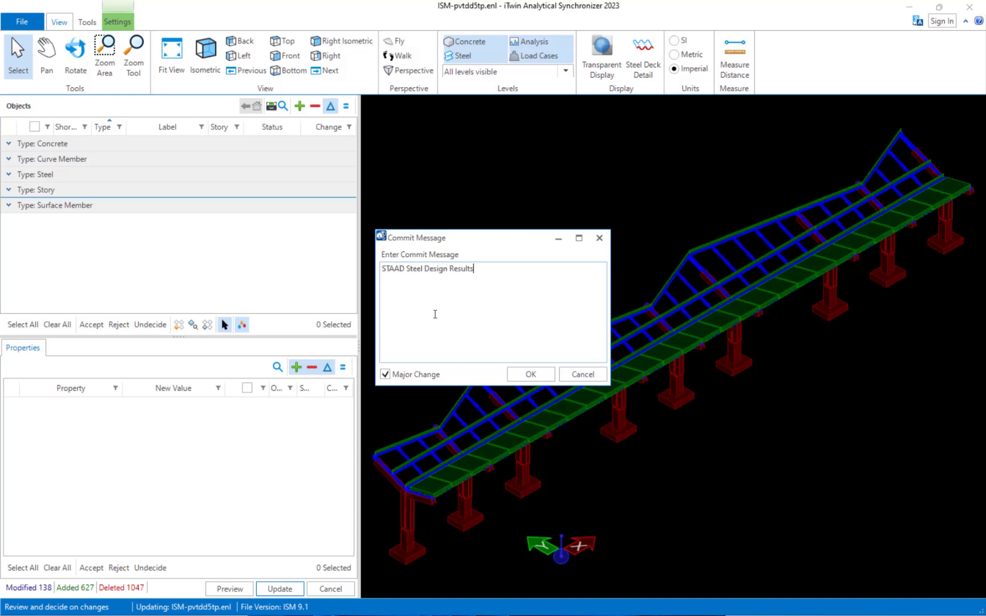
click(523, 376)
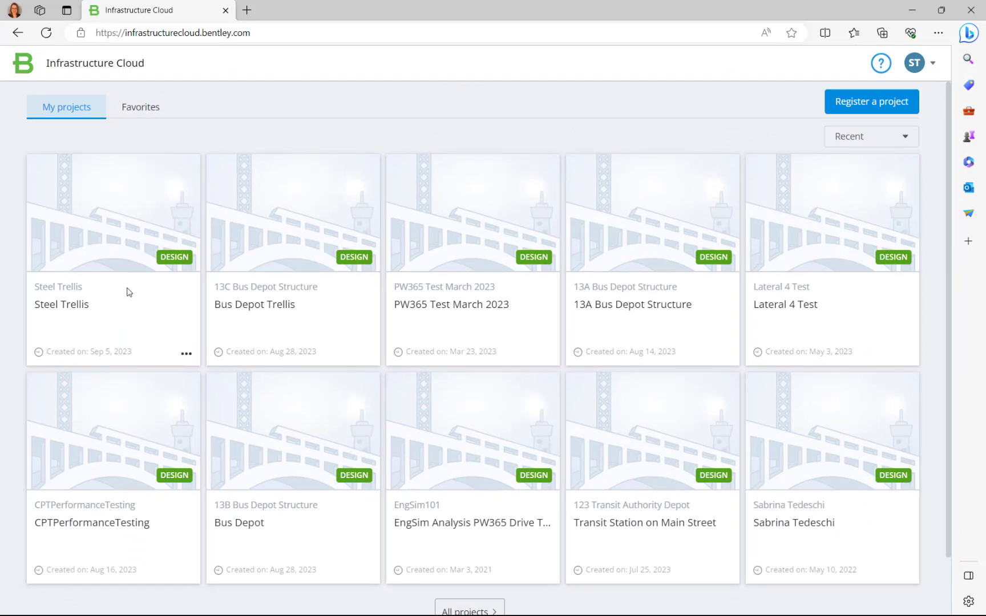
- Switch to Bentley Infrastructure Cloud in the browser and open the Steel Trellis project's Steel Trellis iModel in the viewer
click(79, 245)
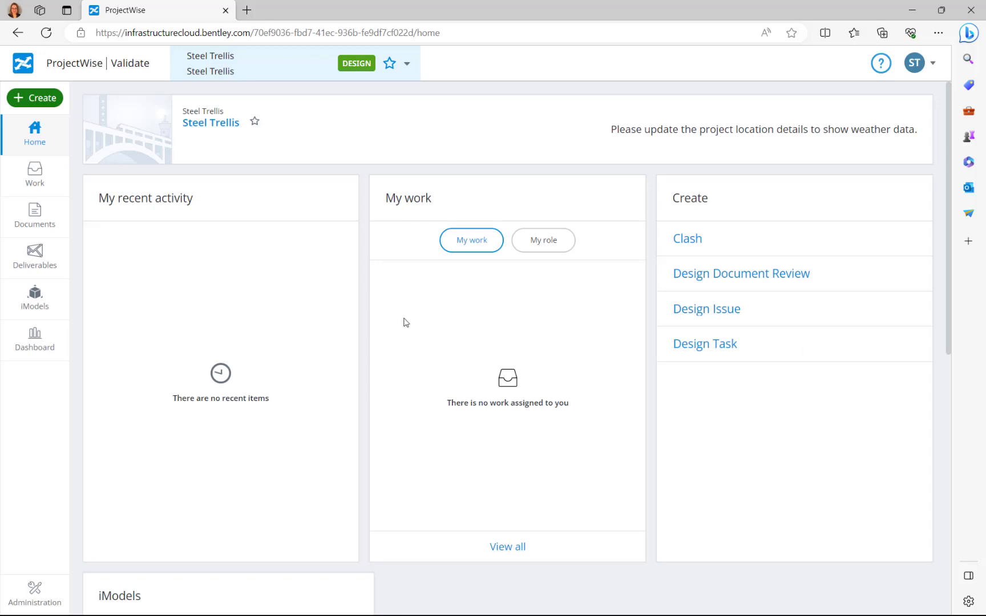
click(43, 308)
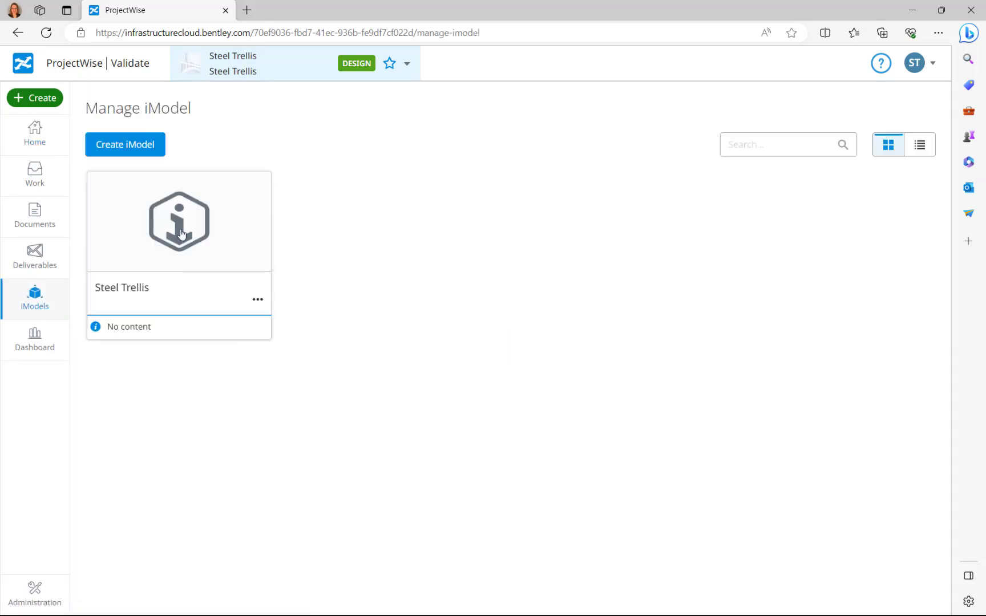
click(190, 242)
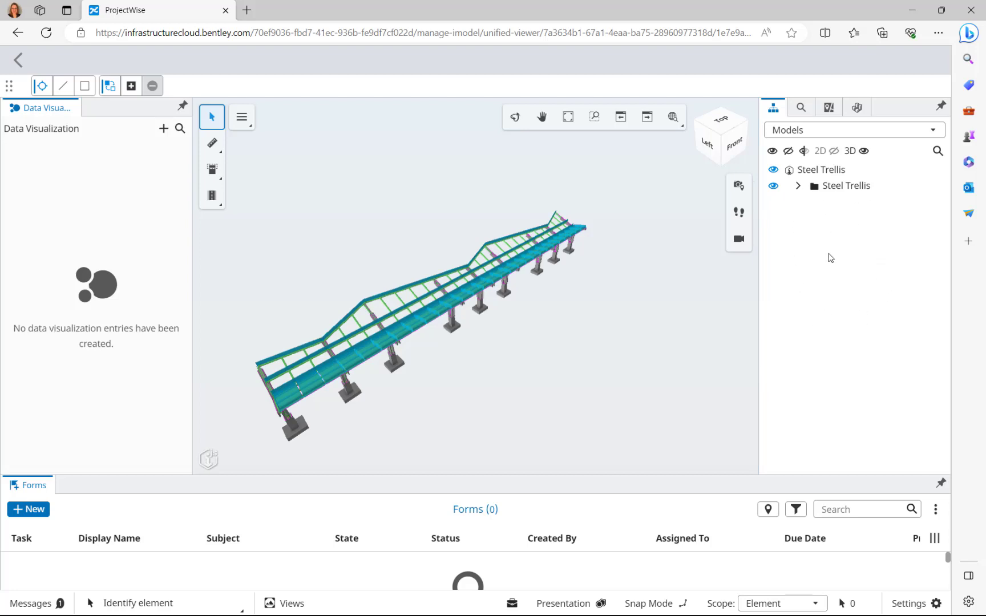
- Expand the Steel Trellis model tree down to its structural analysis partition and hide the Loads category
click(798, 187)
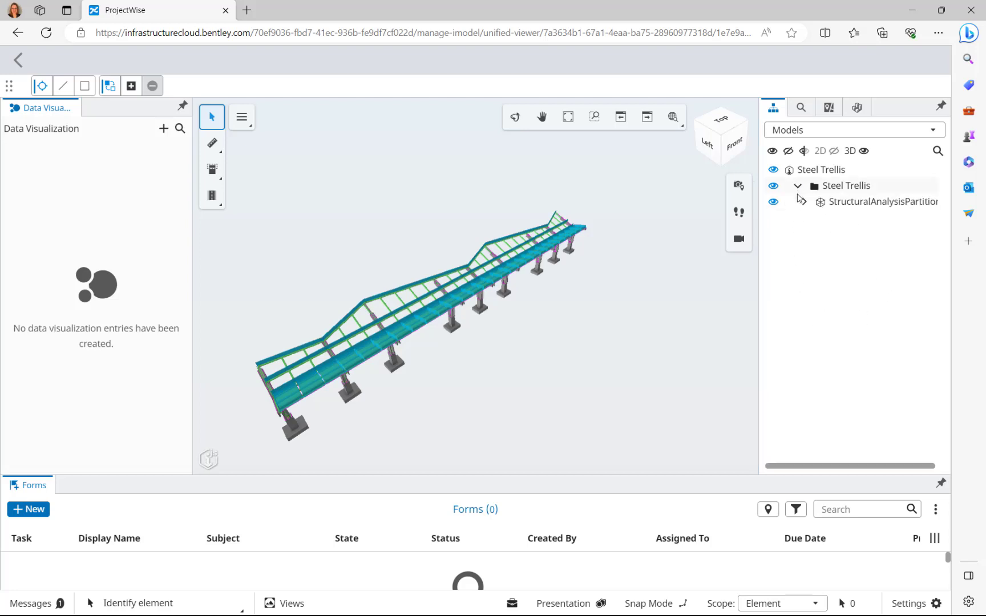
click(804, 203)
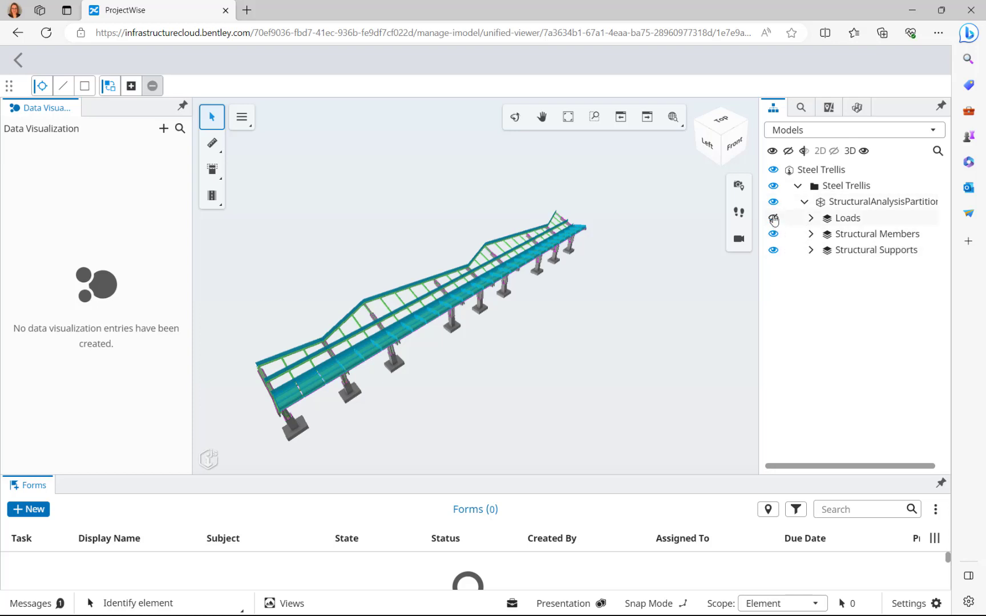
click(774, 219)
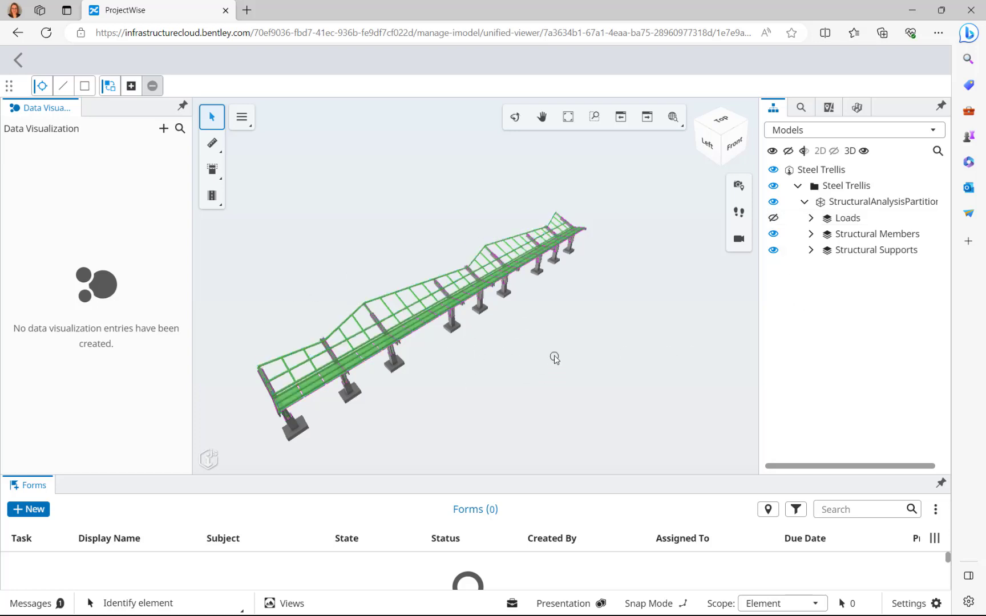
- Inspect the material and profile of a curve member along the trellis's upper edge, clear the selection and fit the whole model
scroll(394, 303, up, 5)
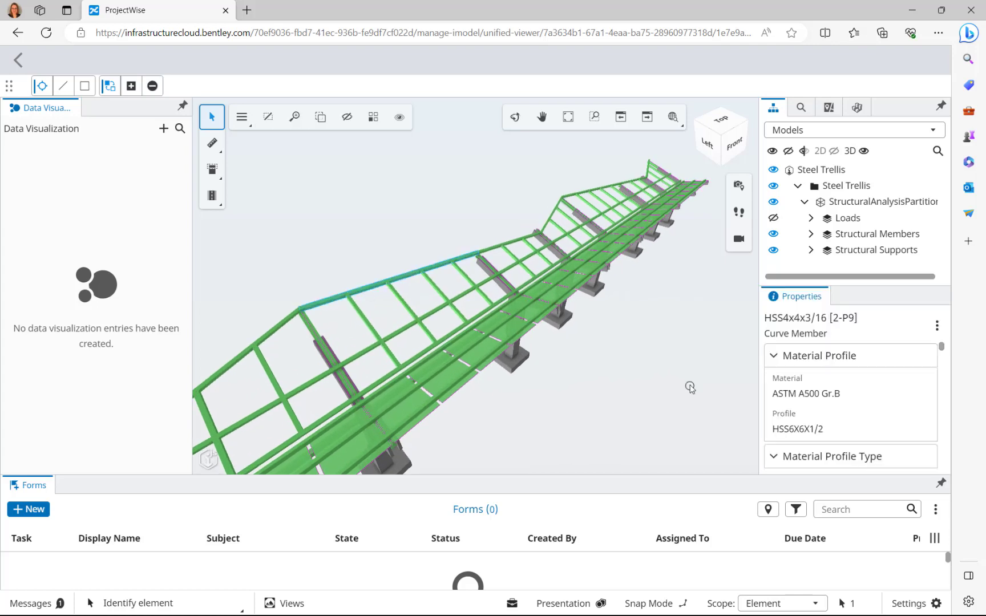
click(398, 280)
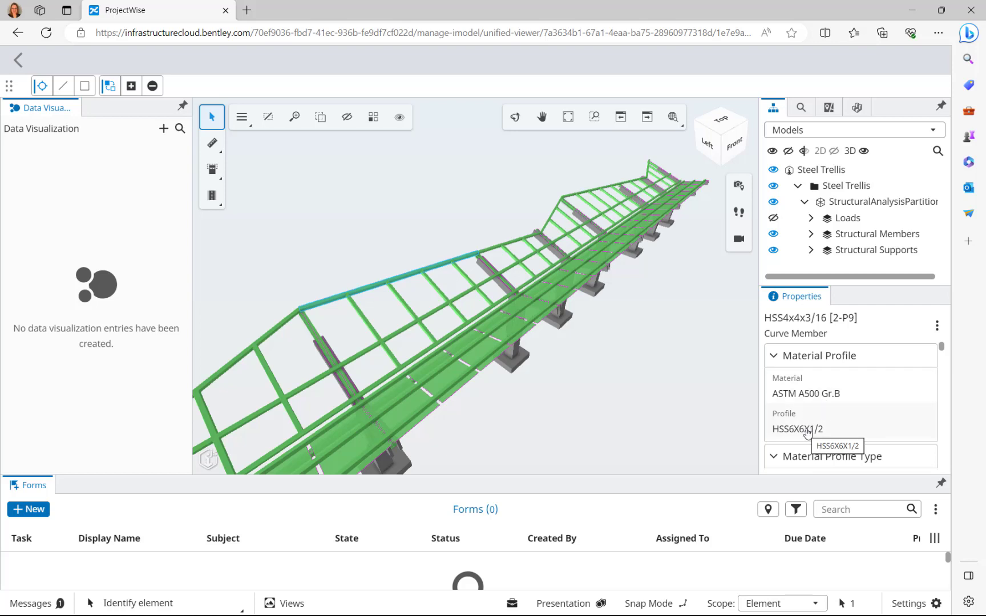
click(689, 383)
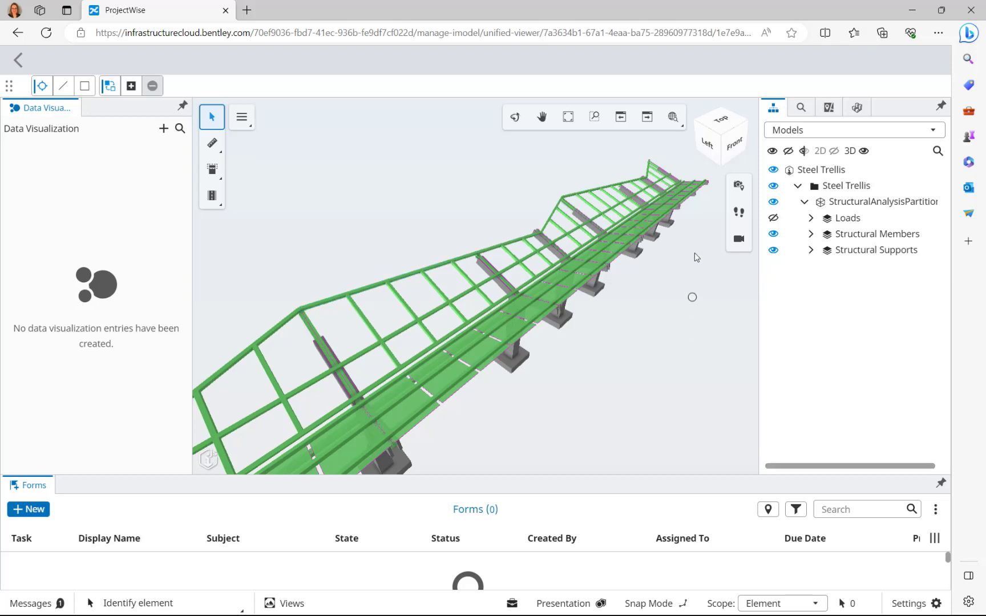
click(560, 119)
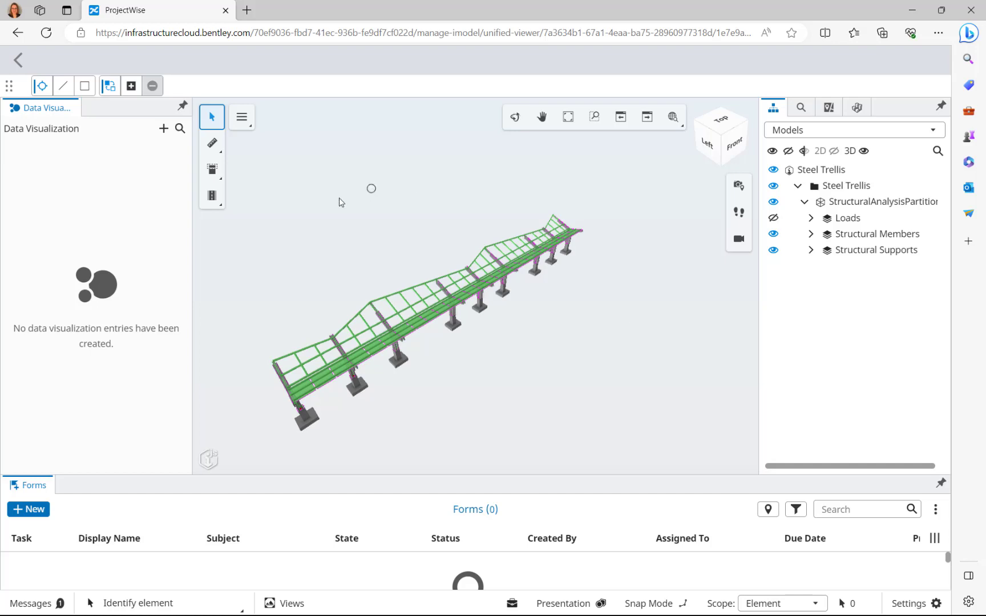
- Switch to the Analytical frontstage, colour the model by Strength Checks Utilization Ratio and widen the results pane to show the full ranges
click(242, 117)
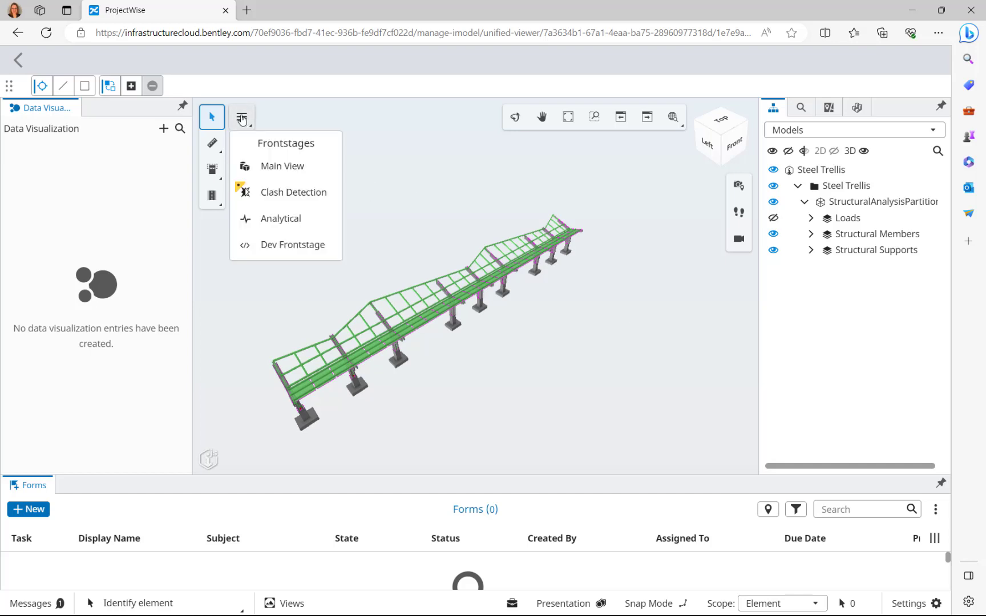
click(280, 220)
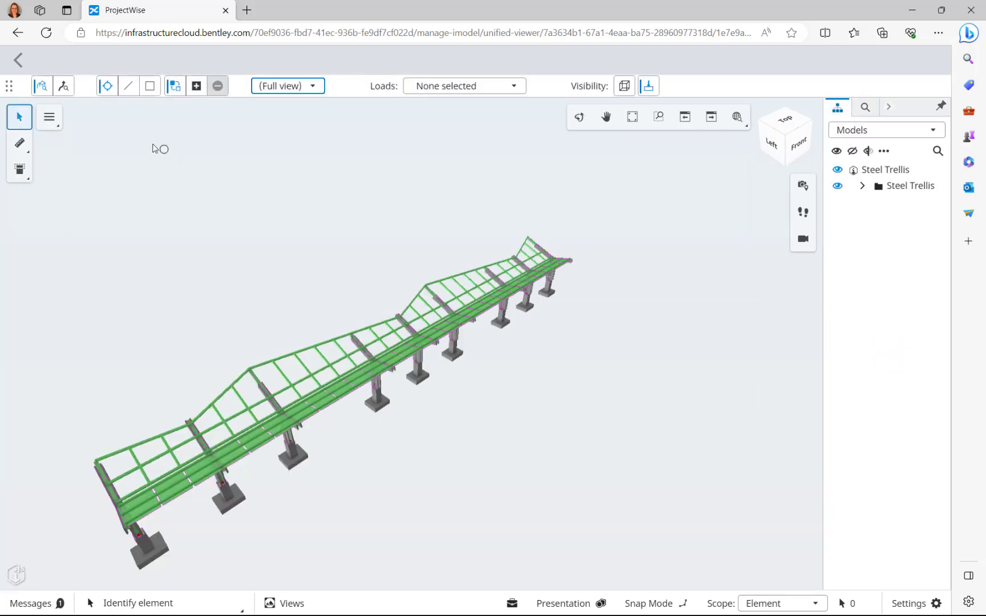
click(306, 87)
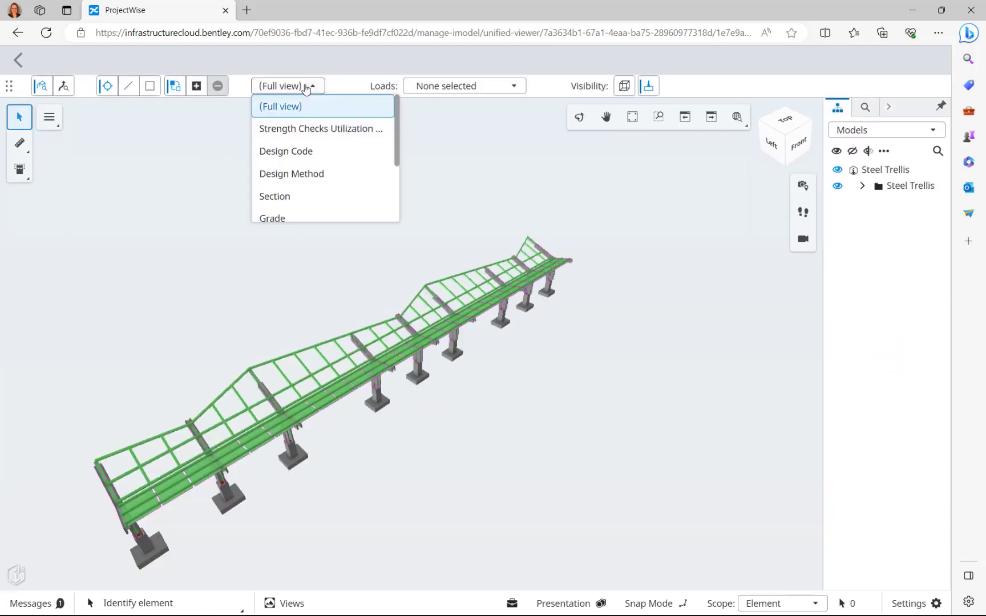
click(315, 129)
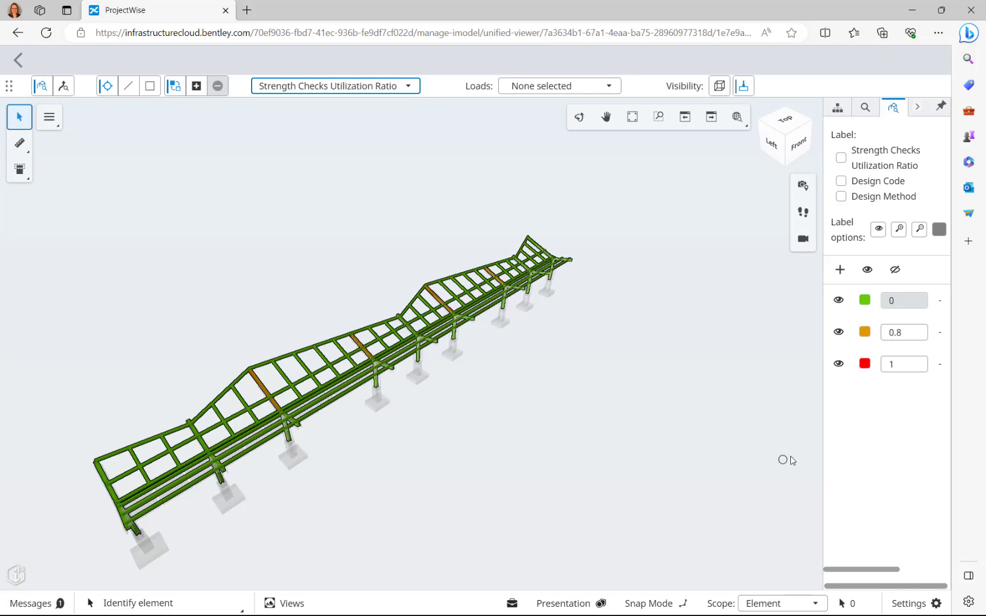
drag(823, 447, 730, 447)
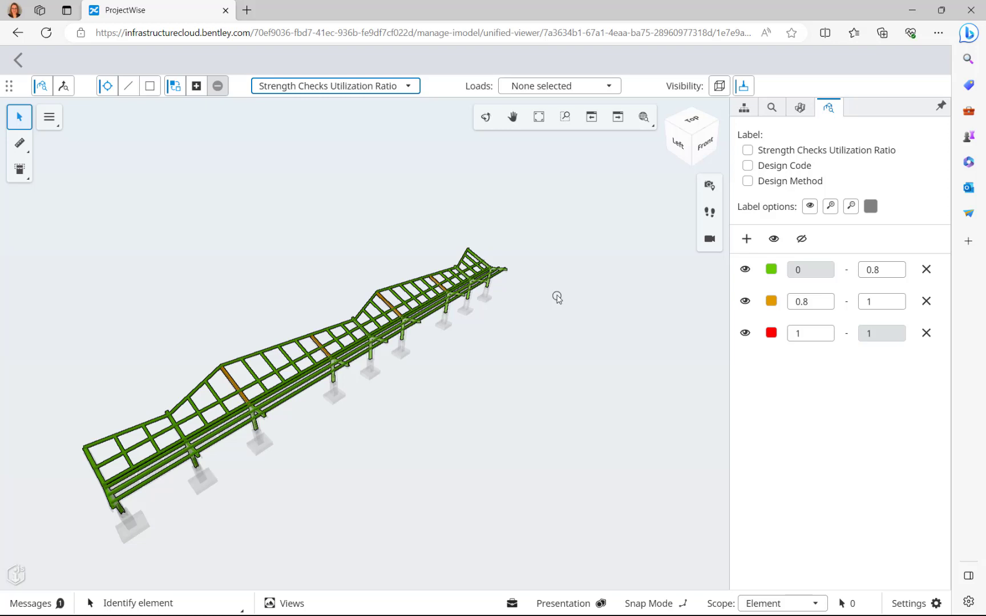
- Select the upper-edge member beyond the first peak and examine its Strength Checks and Interaction Check details
click(268, 351)
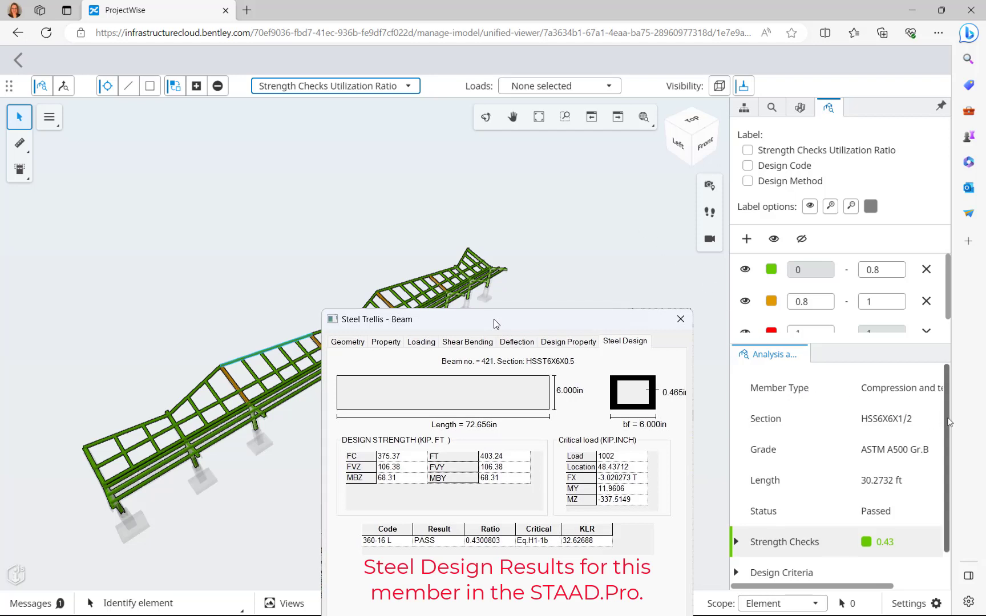
scroll(949, 421, down, 1)
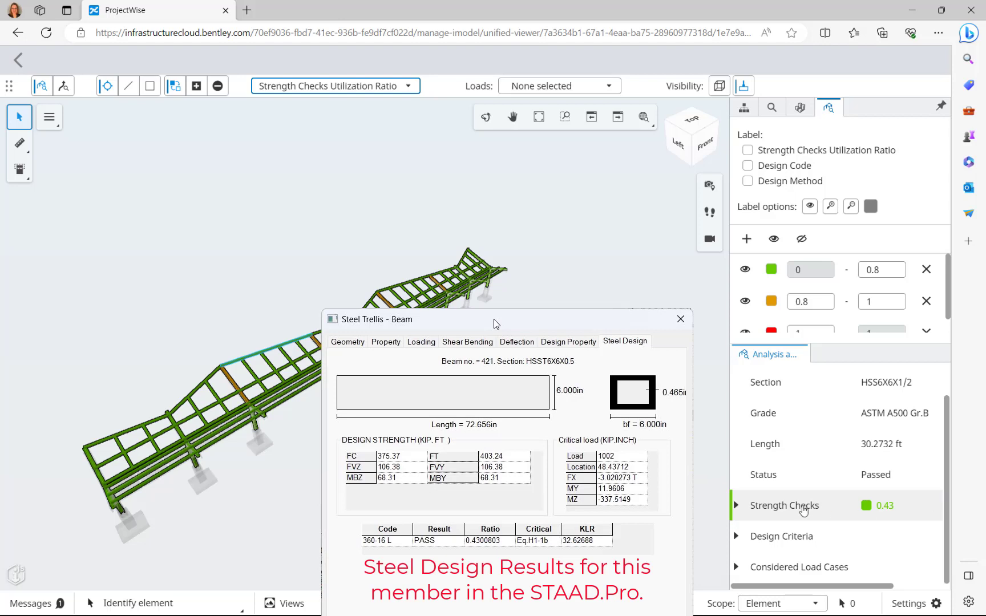
click(745, 503)
scroll(742, 505, down, 1)
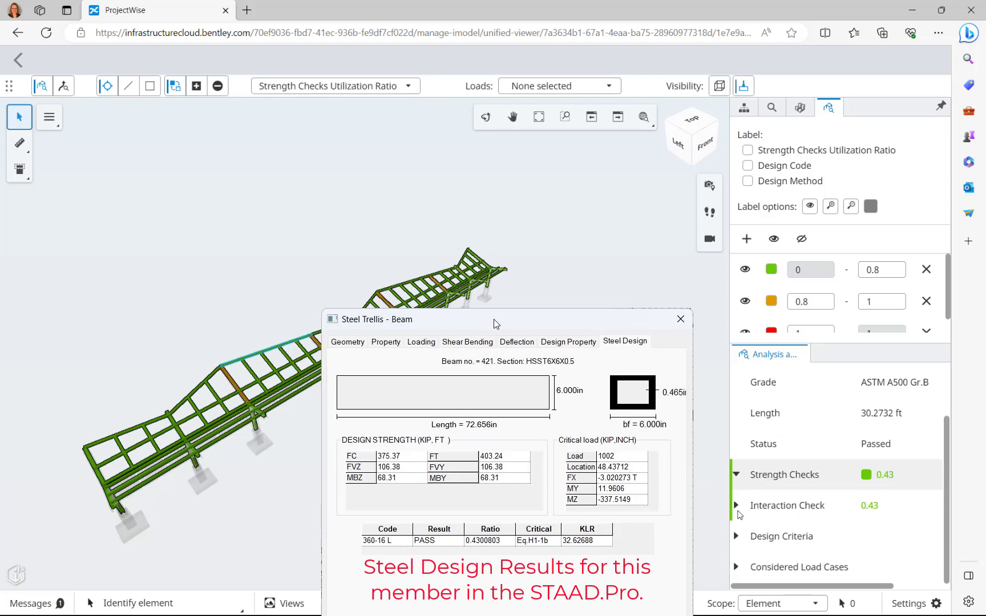
click(736, 506)
scroll(764, 502, down, 3)
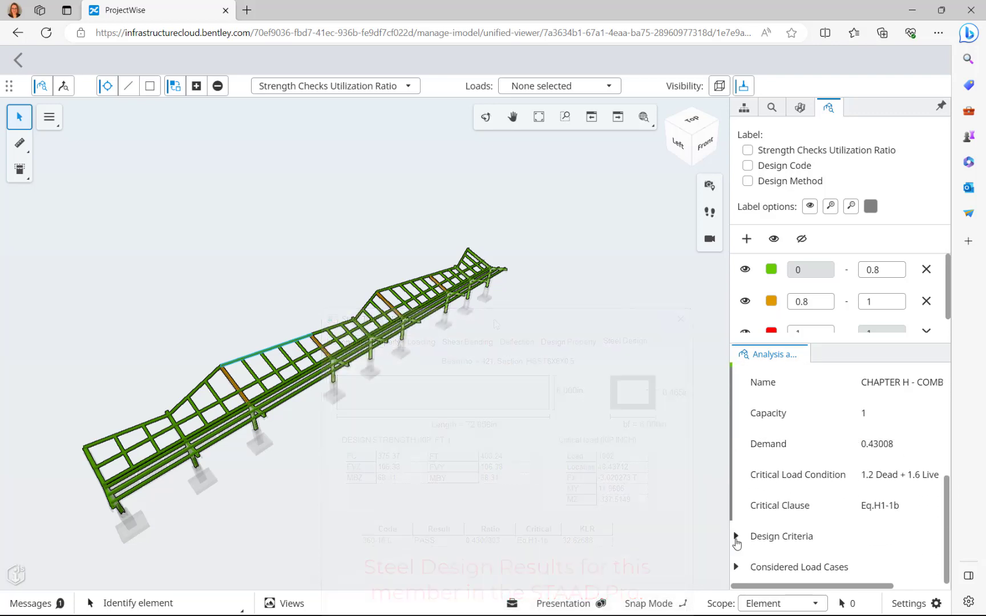
- Expand the selected member's Design Criteria and review the complete list of design parameters
click(736, 536)
scroll(765, 508, down, 1)
scroll(765, 508, down, 2)
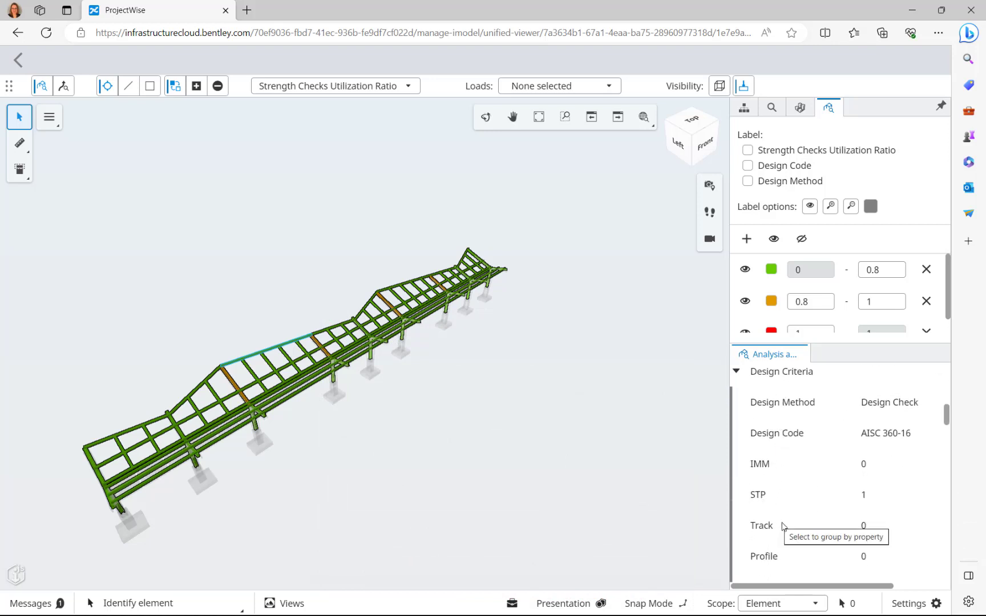
scroll(781, 527, down, 3)
scroll(785, 529, down, 10)
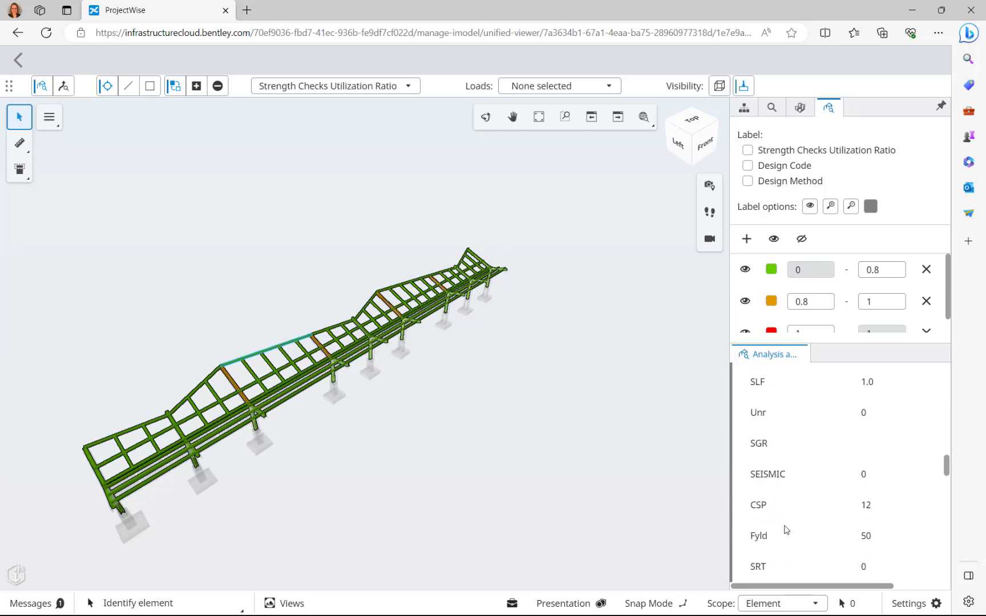
scroll(789, 528, down, 6)
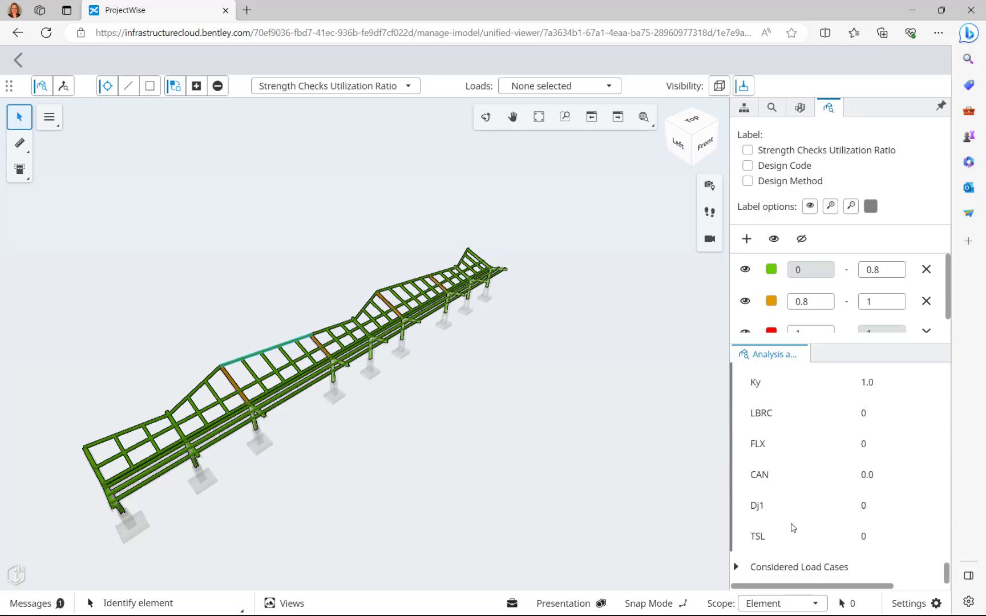
- Review the selected member's Considered Load Cases, return to the start of its results and clear the selection
click(736, 569)
scroll(782, 508, down, 12)
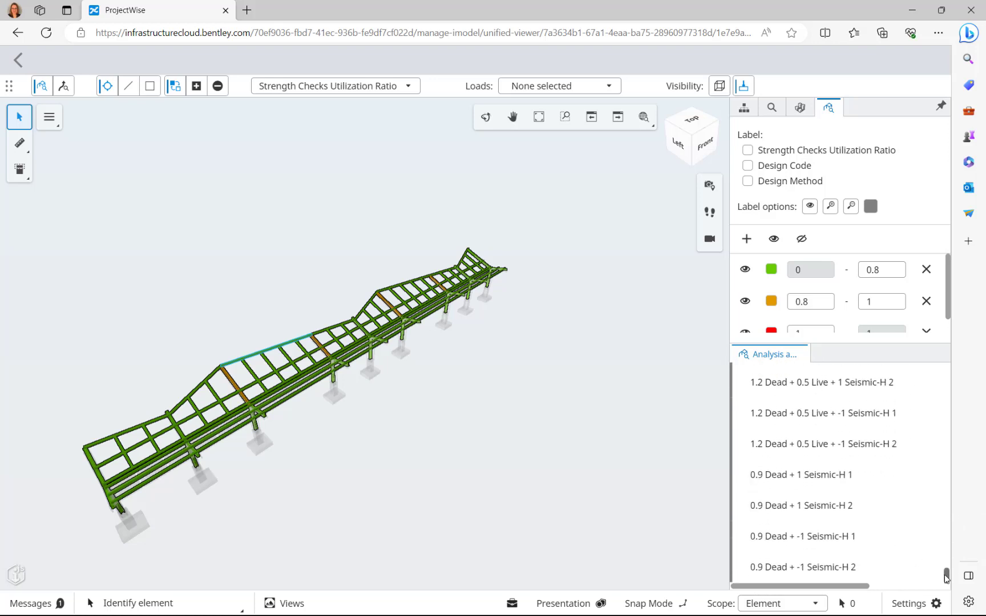
drag(946, 577, 951, 369)
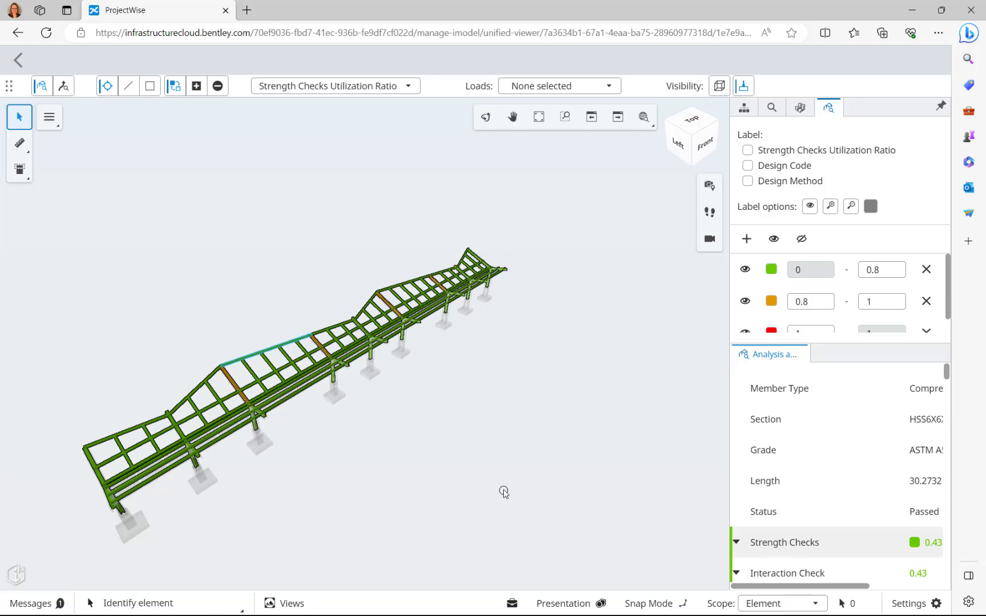
click(503, 492)
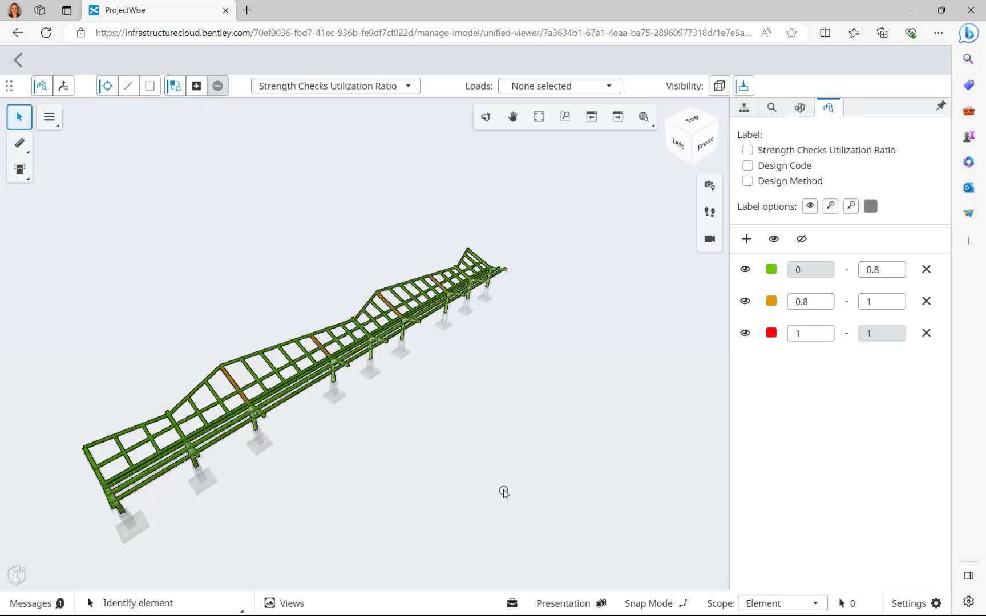